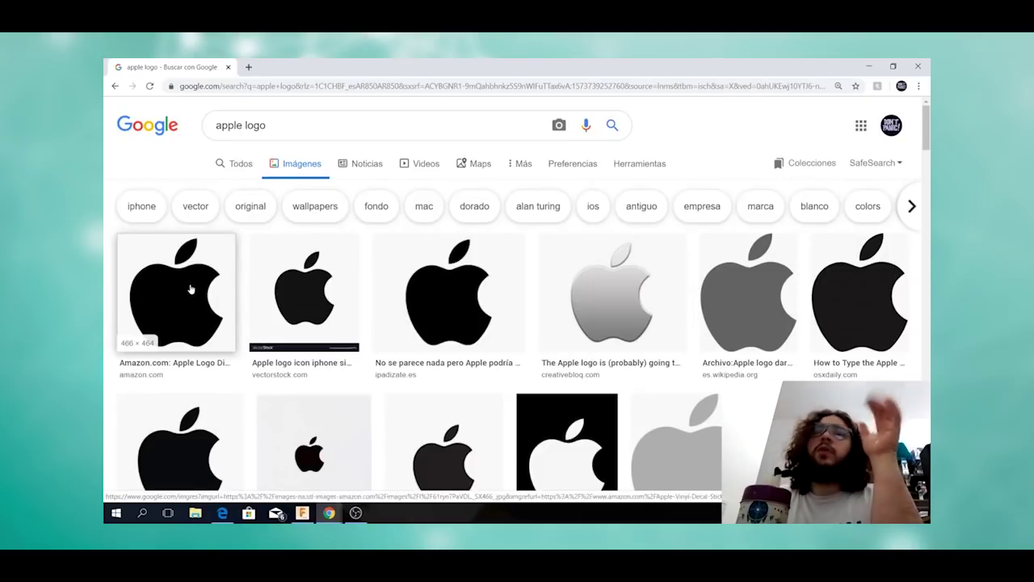
- Copy the 466 × 464 black Apple logo image from the Amazon search result
{"action": "left_click", "coordinate": [161, 261]}
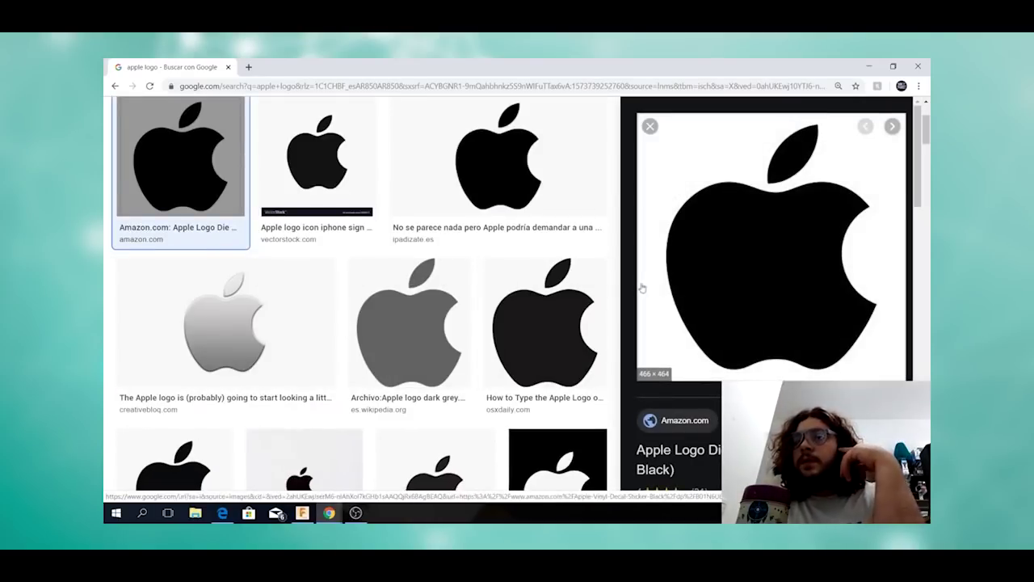
{"action": "right_click", "coordinate": [709, 288]}
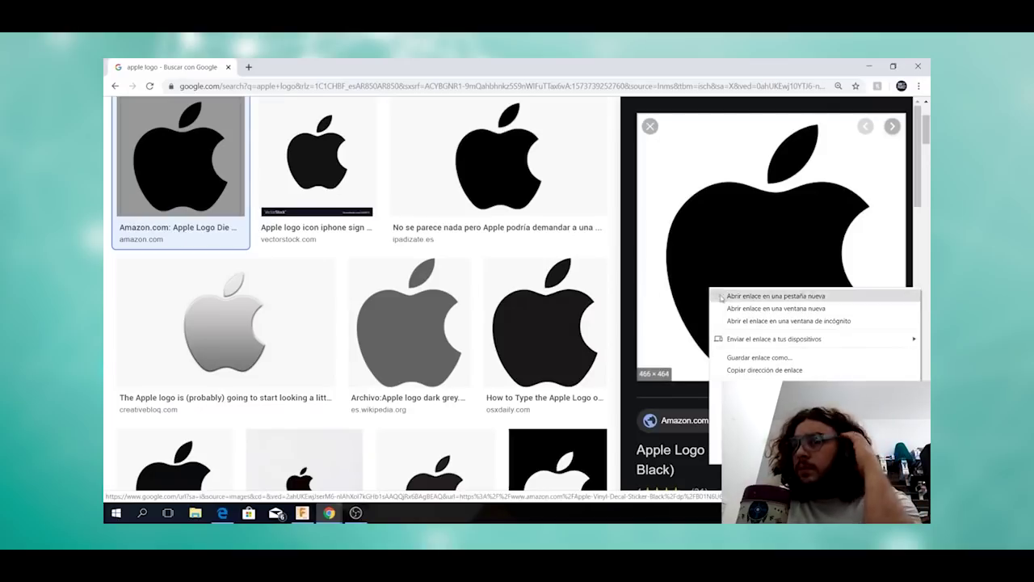
{"action": "left_click", "coordinate": [661, 215]}
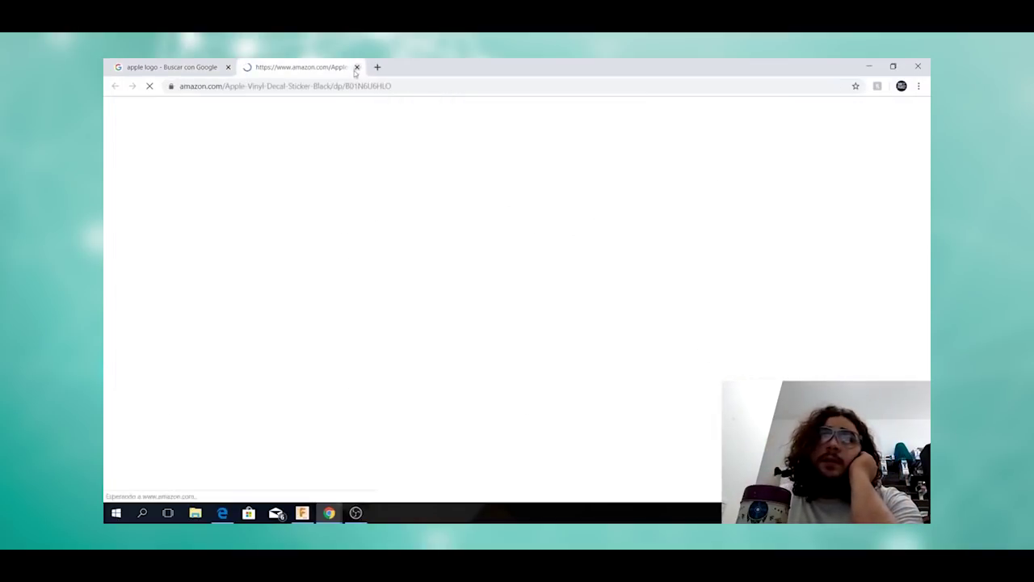
{"action": "left_click", "coordinate": [356, 67]}
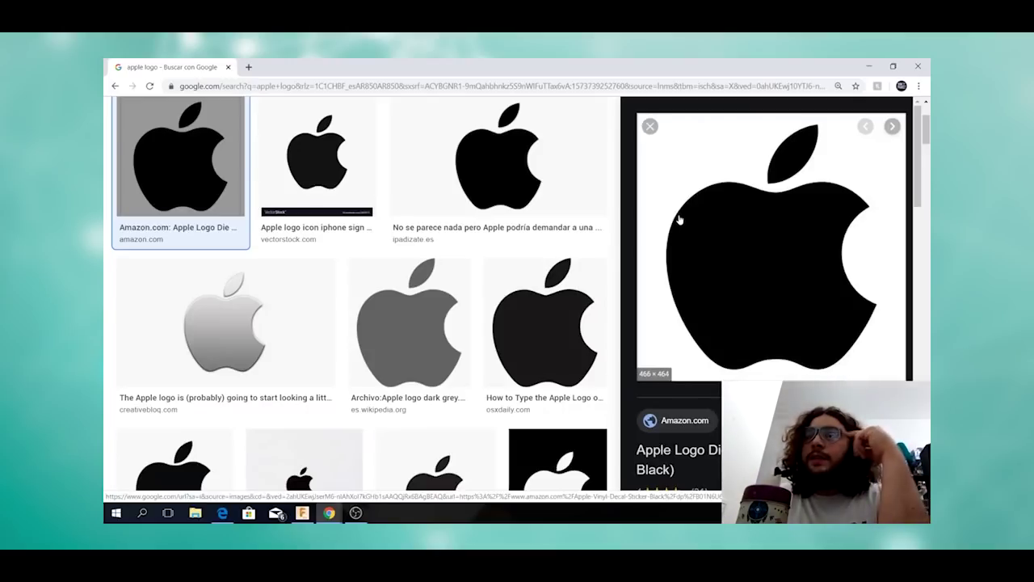
{"action": "right_click", "coordinate": [681, 253]}
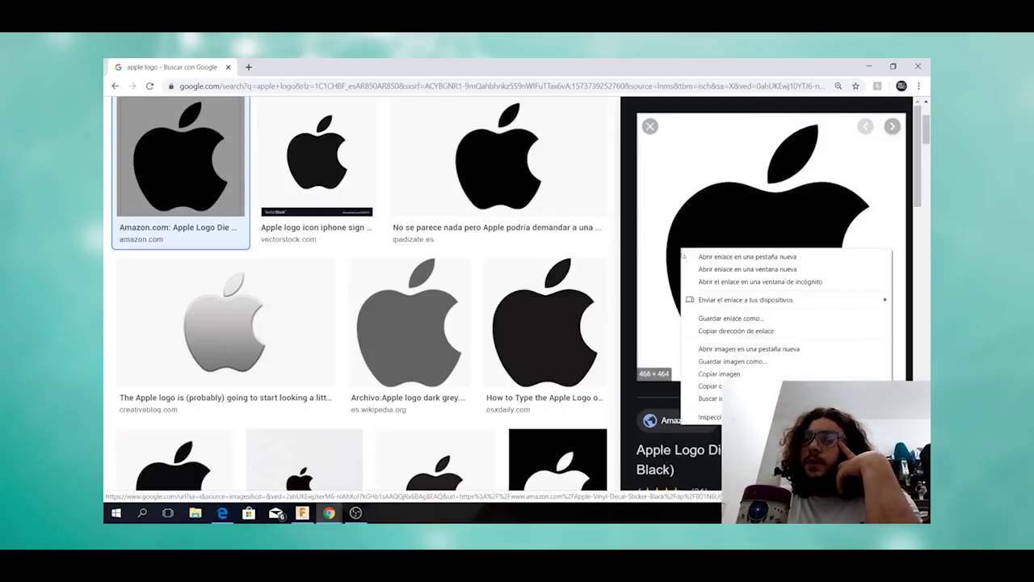
{"action": "left_click", "coordinate": [713, 377]}
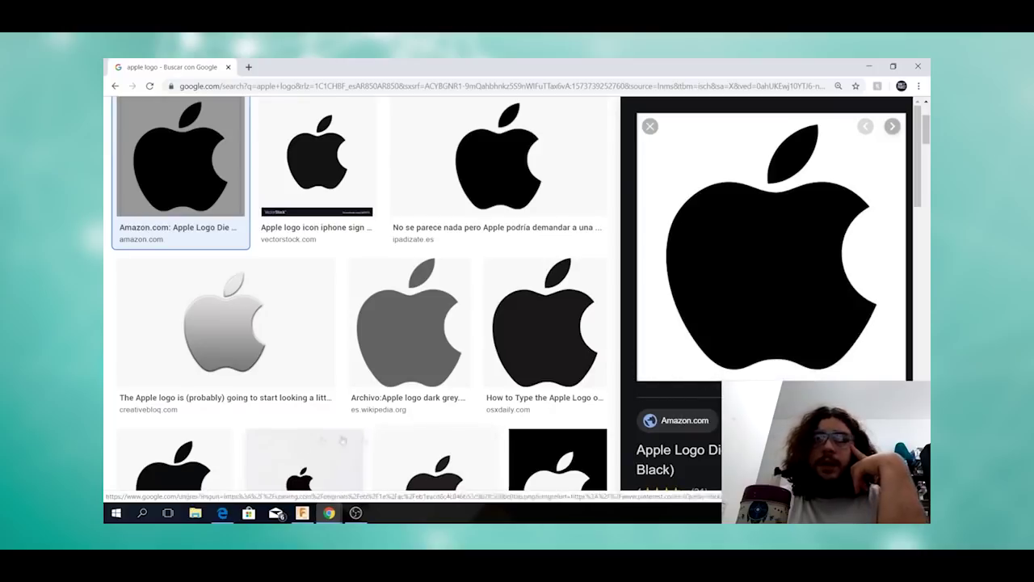
- Search the computer for "ink" and launch Inkscape
{"action": "left_click", "coordinate": [139, 515]}
{"action": "type", "text": "ink"}
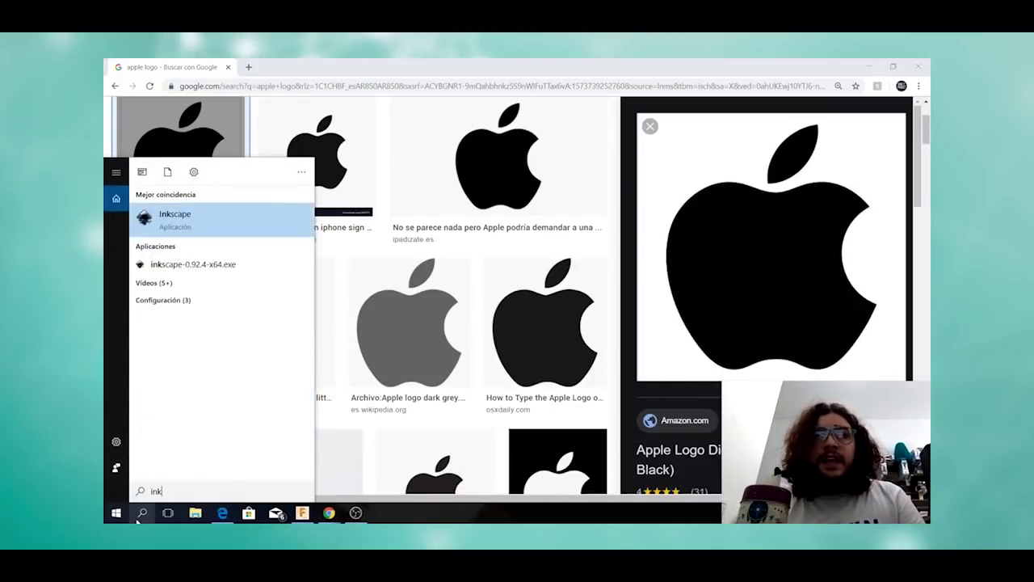
{"action": "key", "text": "Return"}
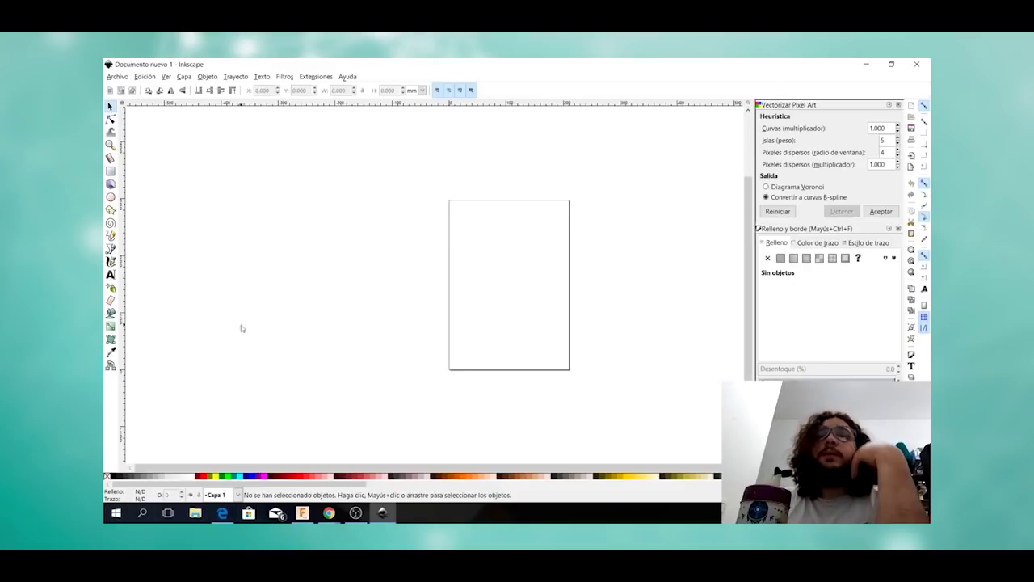
- Paste the copied Apple logo image and place it on the blank page, then deselect it
{"action": "scroll", "coordinate": [487, 278], "scroll_direction": "up", "scroll_amount": 2, "text": "ctrl"}
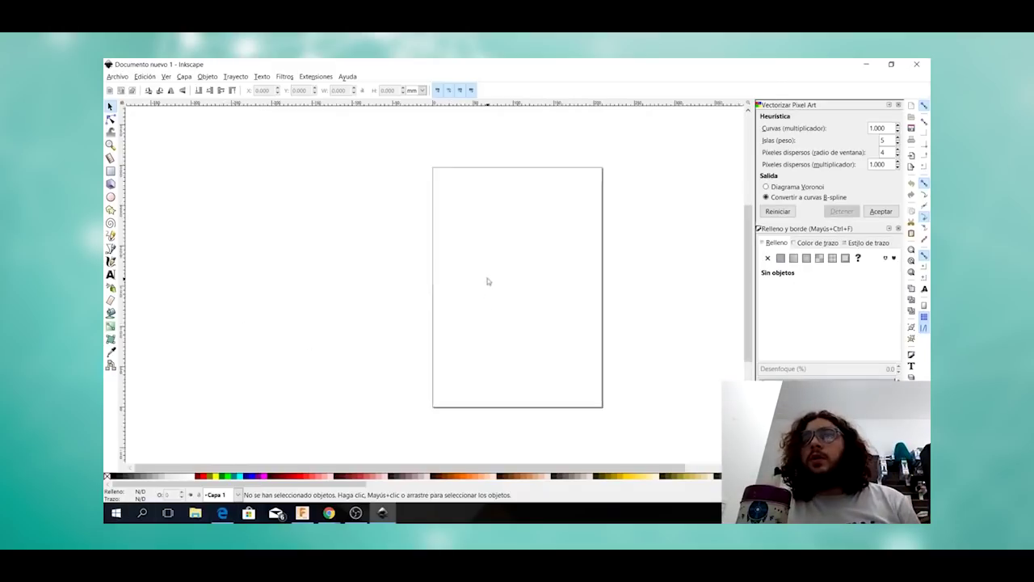
{"action": "scroll", "coordinate": [531, 250], "scroll_direction": "down", "scroll_amount": 1}
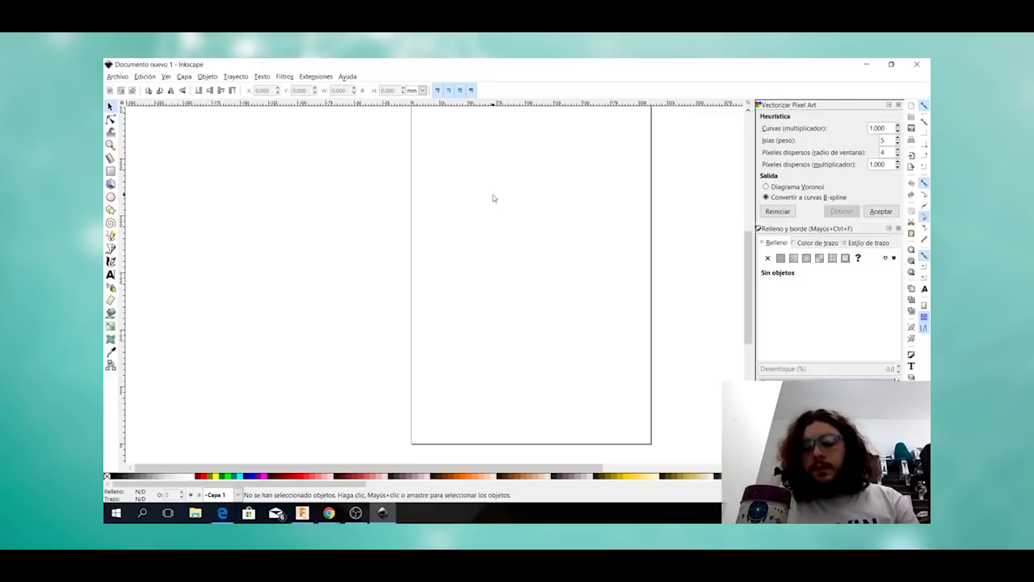
{"action": "key", "text": "ctrl+v"}
{"action": "left_click_drag", "start_coordinate": [503, 200], "coordinate": [582, 239]}
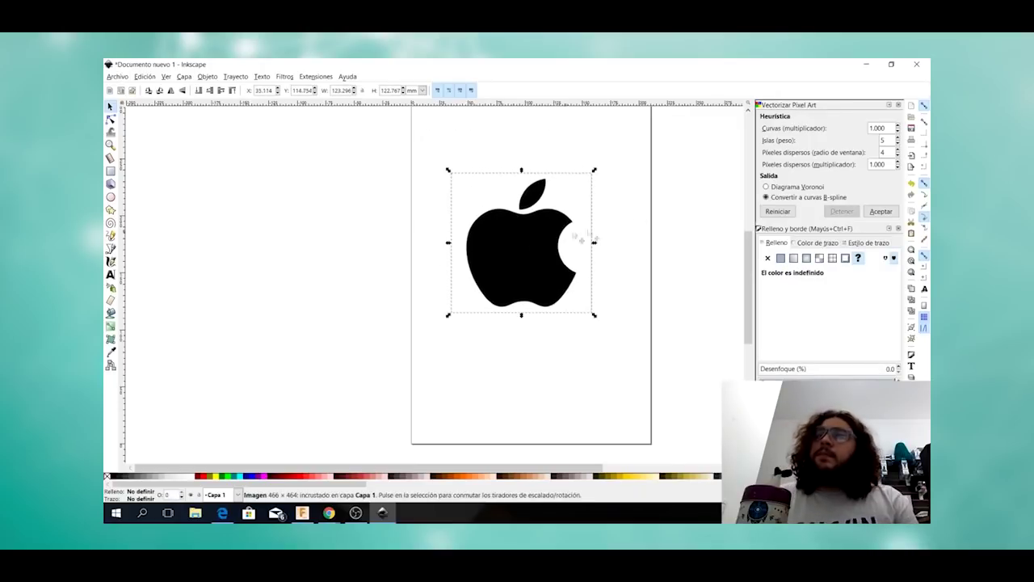
{"action": "left_click", "coordinate": [639, 216]}
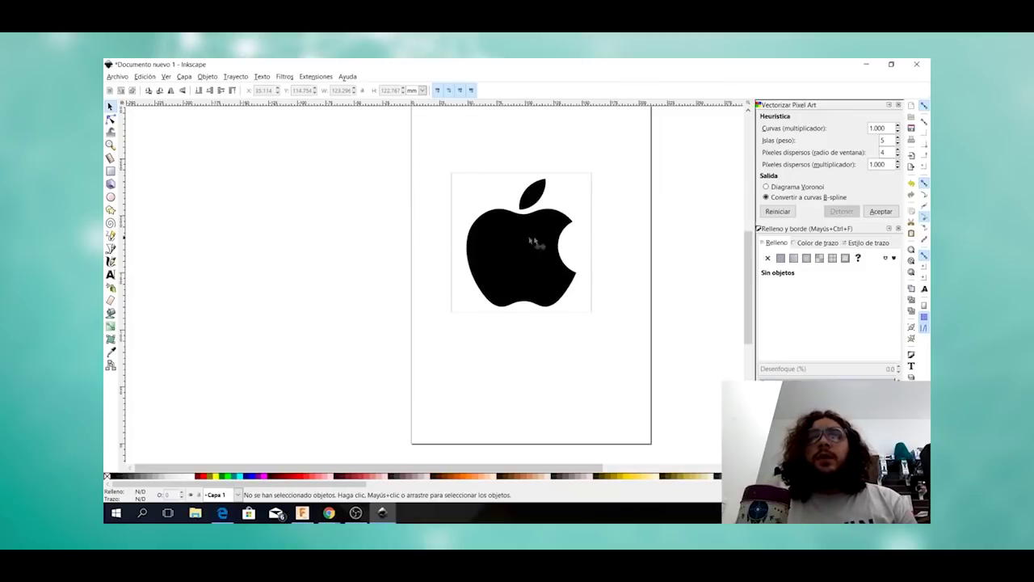
- Examine the edges of the pasted bitmap logo at high magnification
{"action": "scroll", "coordinate": [577, 218], "scroll_direction": "up", "scroll_amount": 6, "text": "ctrl"}
{"action": "scroll", "coordinate": [500, 258], "scroll_direction": "up", "scroll_amount": 3, "text": "ctrl"}
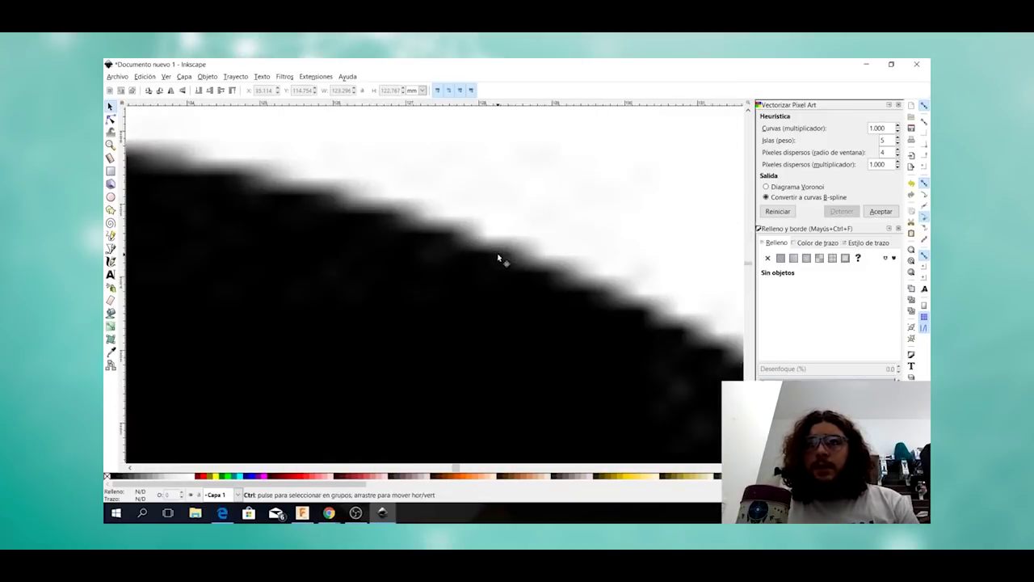
{"action": "scroll", "coordinate": [509, 250], "scroll_direction": "down", "scroll_amount": 8, "text": "ctrl"}
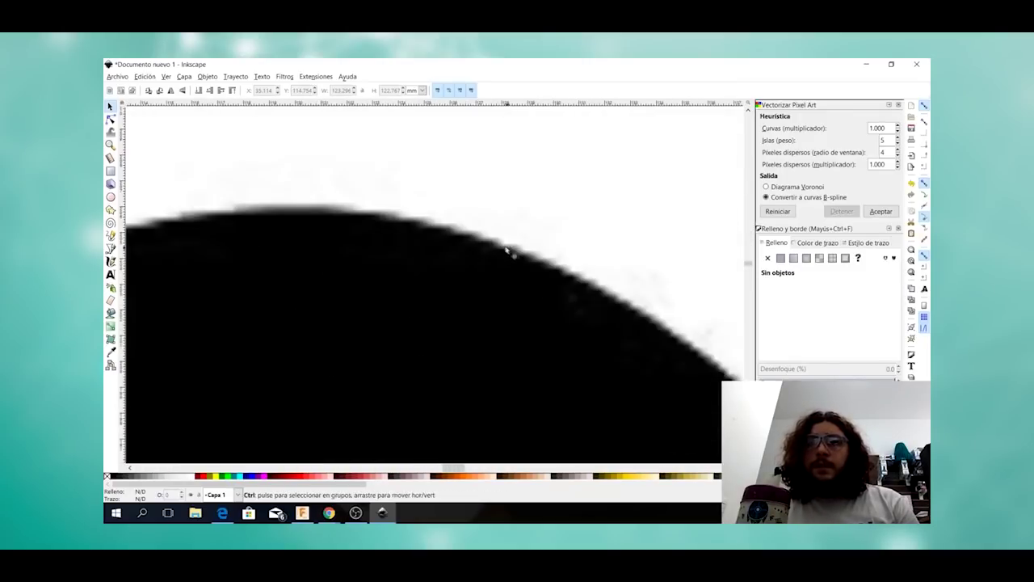
{"action": "scroll", "coordinate": [662, 253], "scroll_direction": "down", "scroll_amount": 3, "text": "ctrl"}
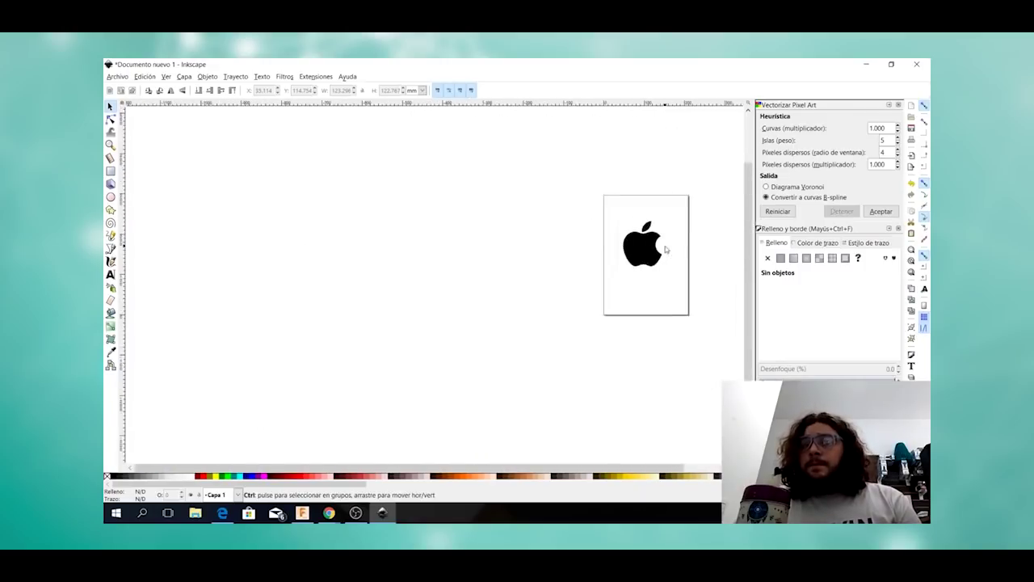
{"action": "scroll", "coordinate": [676, 249], "scroll_direction": "up", "scroll_amount": 3, "text": "ctrl"}
{"action": "scroll", "coordinate": [608, 237], "scroll_direction": "down", "scroll_amount": 1, "text": "ctrl"}
{"action": "scroll", "coordinate": [608, 237], "scroll_direction": "up", "scroll_amount": 2, "text": "ctrl"}
{"action": "scroll", "coordinate": [614, 227], "scroll_direction": "down", "scroll_amount": 3, "text": "ctrl"}
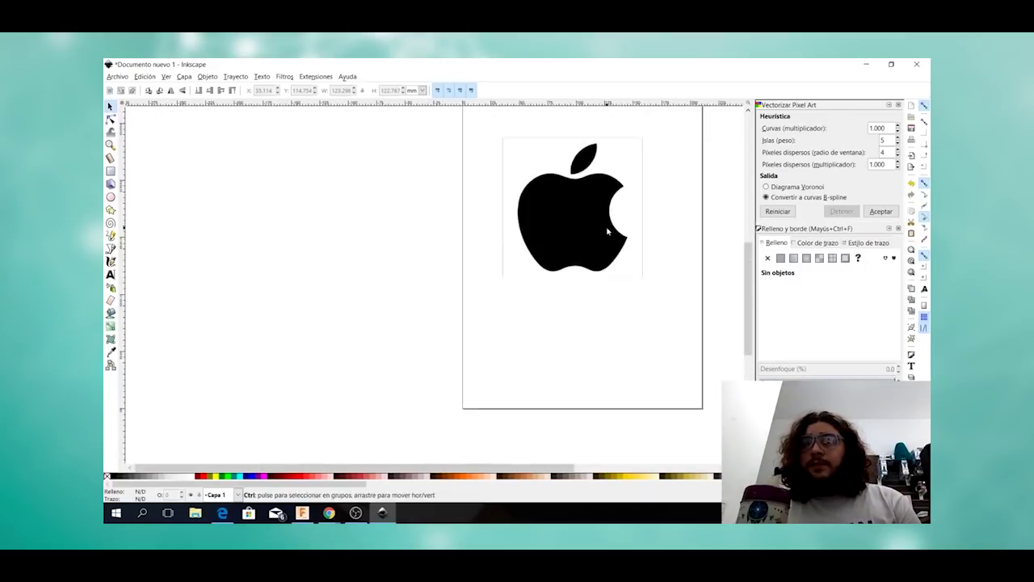
{"action": "scroll", "coordinate": [625, 196], "scroll_direction": "up", "scroll_amount": 1}
{"action": "right_click", "coordinate": [581, 251]}
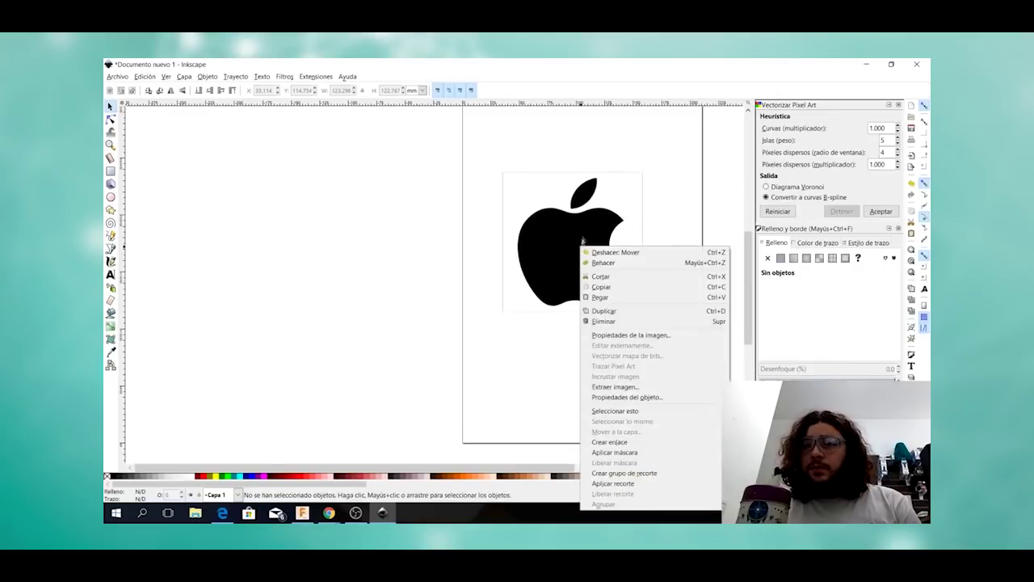
{"action": "left_click", "coordinate": [643, 191]}
{"action": "right_click", "coordinate": [567, 236]}
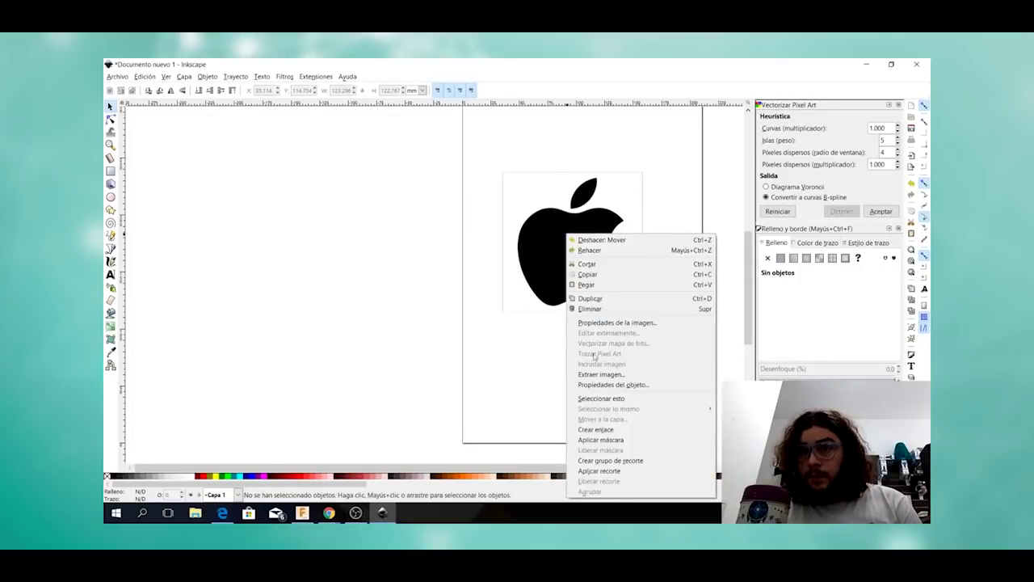
{"action": "left_click", "coordinate": [511, 238]}
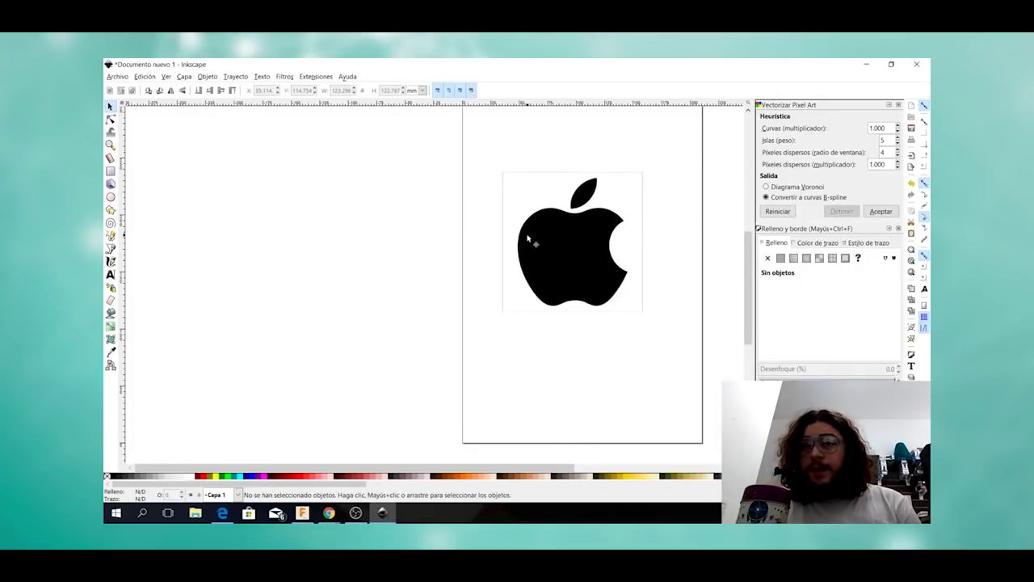
- Open the bitmap vectorizing settings for the logo image and turn on the live preview
{"action": "left_click", "coordinate": [535, 244]}
{"action": "right_click", "coordinate": [557, 239]}
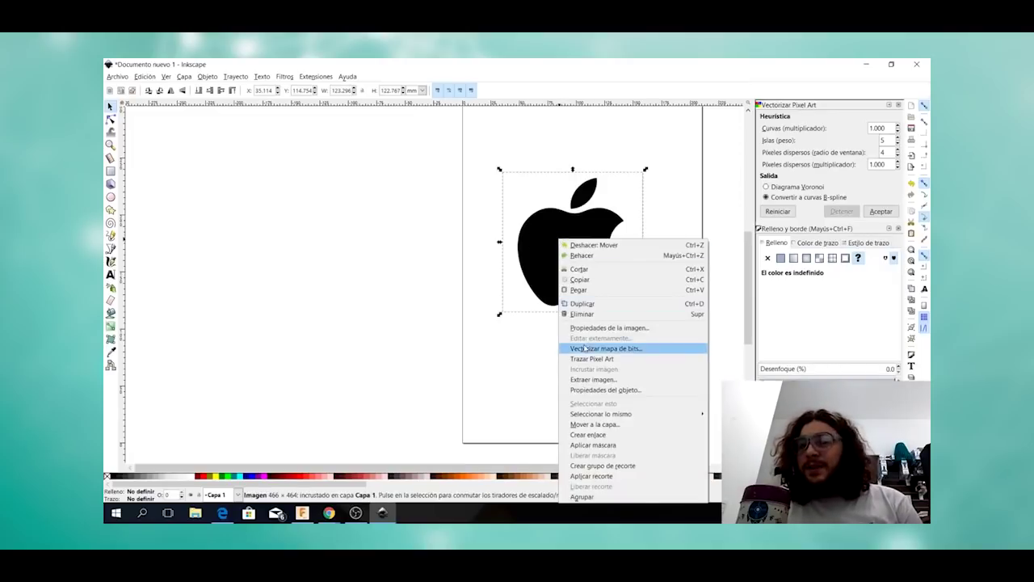
{"action": "left_click", "coordinate": [588, 350]}
{"action": "left_click", "coordinate": [838, 233]}
{"action": "left_click_drag", "start_coordinate": [812, 84], "coordinate": [782, 83]}
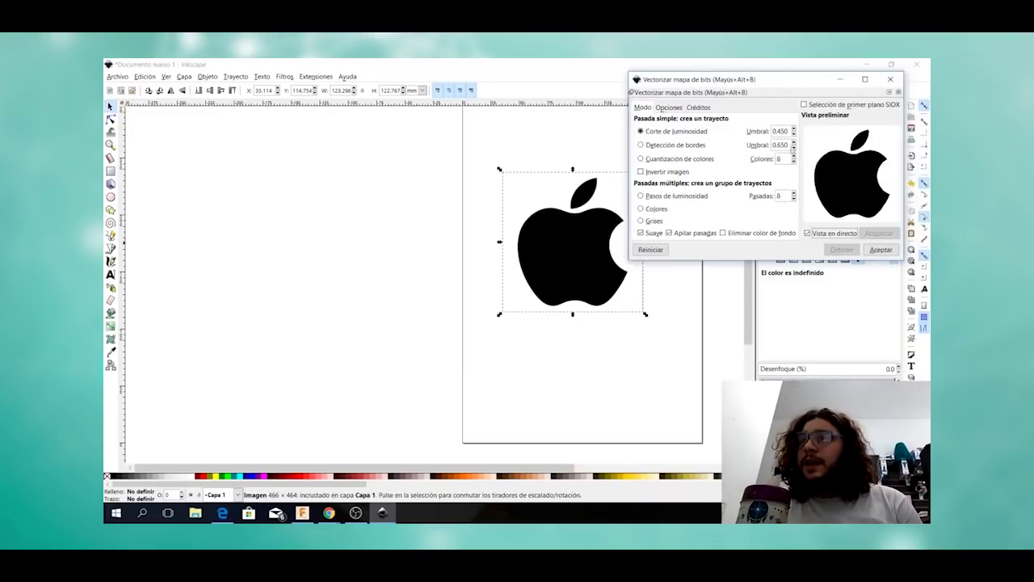
- Set the Corte de luminosidad threshold to 0.400 and trace the logo bitmap
{"action": "left_click", "coordinate": [794, 128]}
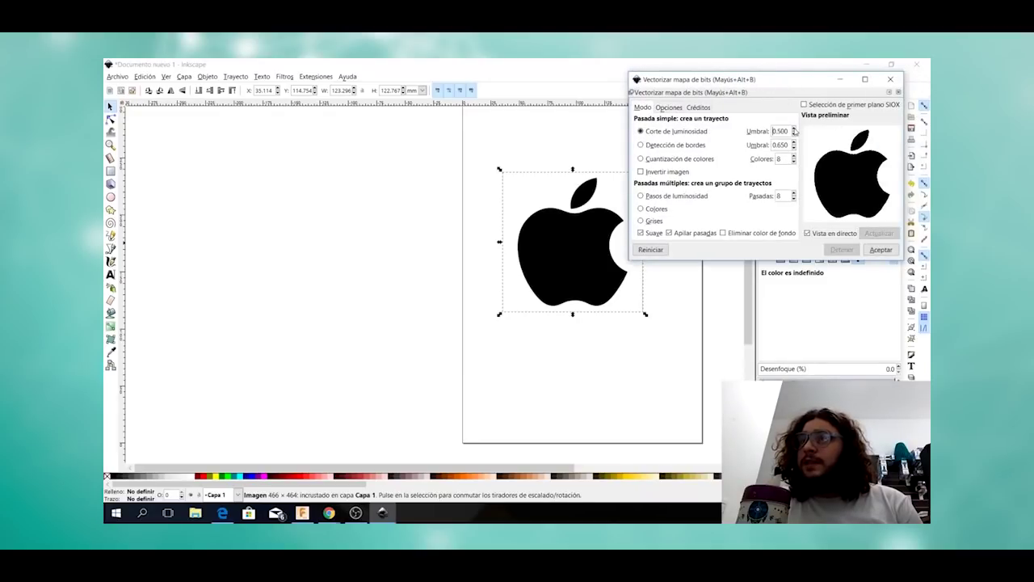
{"action": "left_click", "coordinate": [794, 134]}
{"action": "left_click", "coordinate": [794, 134]}
{"action": "left_click", "coordinate": [795, 135]}
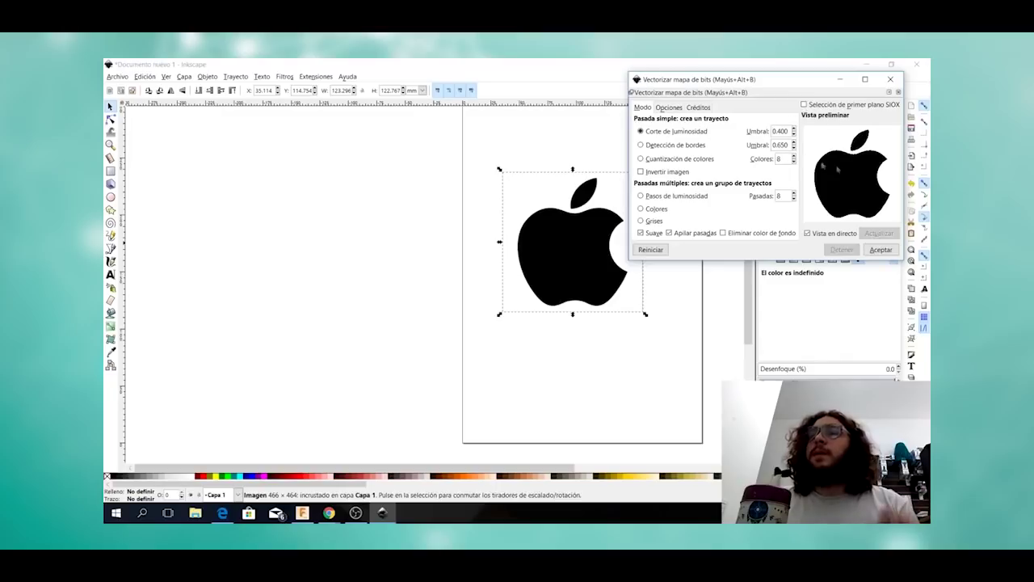
{"action": "left_click", "coordinate": [879, 249]}
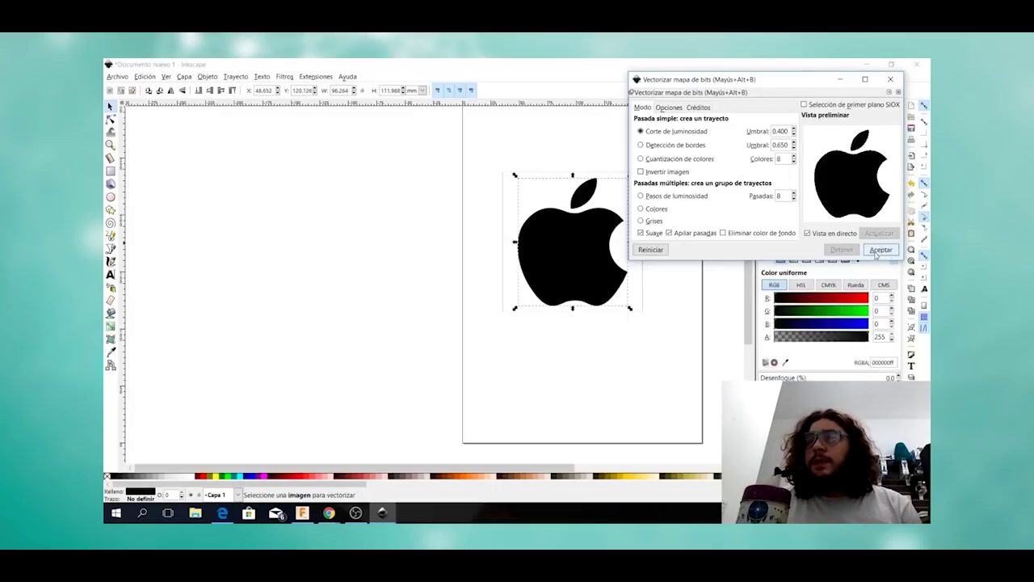
- Move the traced logo off the original bitmap to its left side and close the vectorizing dialog
{"action": "mouse_move", "coordinate": [570, 258]}
{"action": "left_mouse_down"}
{"action": "mouse_move", "coordinate": [508, 248]}
{"action": "mouse_move", "coordinate": [416, 255]}
{"action": "mouse_move", "coordinate": [414, 272]}
{"action": "left_mouse_up"}
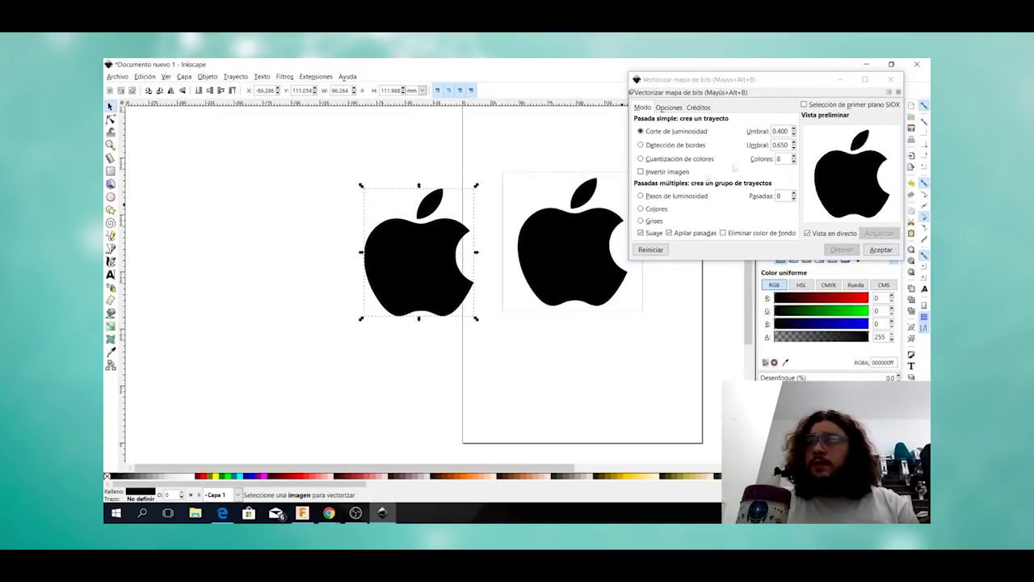
{"action": "left_click", "coordinate": [890, 79]}
{"action": "scroll", "coordinate": [597, 214], "scroll_direction": "up", "scroll_amount": 1}
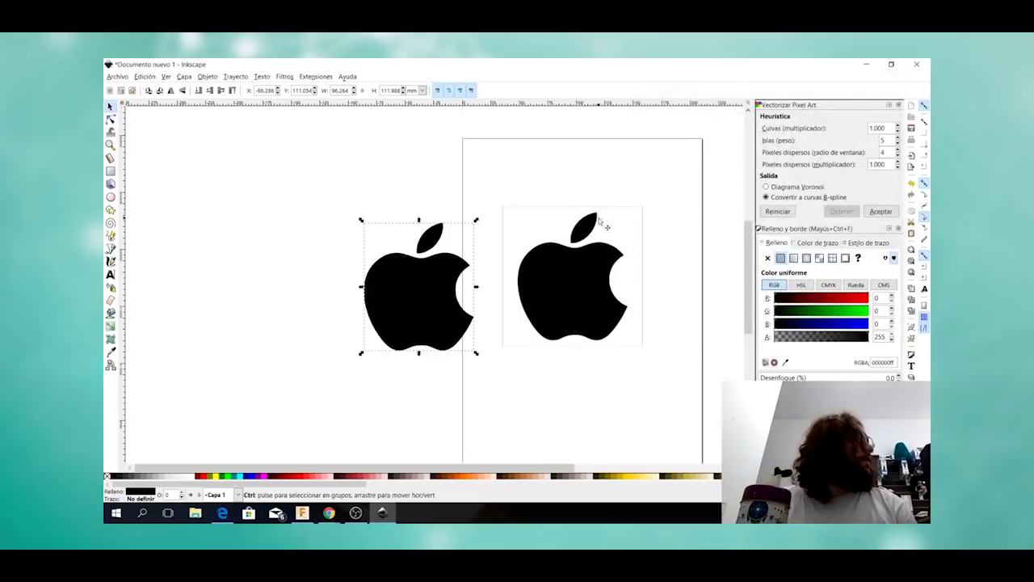
- Compare the edges of the original bitmap with those of the traced vector logo at high magnification
{"action": "scroll", "coordinate": [598, 218], "scroll_direction": "up", "scroll_amount": 4, "text": "ctrl"}
{"action": "scroll", "coordinate": [614, 257], "scroll_direction": "up", "scroll_amount": 1, "text": "ctrl"}
{"action": "scroll", "coordinate": [594, 257], "scroll_direction": "up", "scroll_amount": 3, "text": "ctrl"}
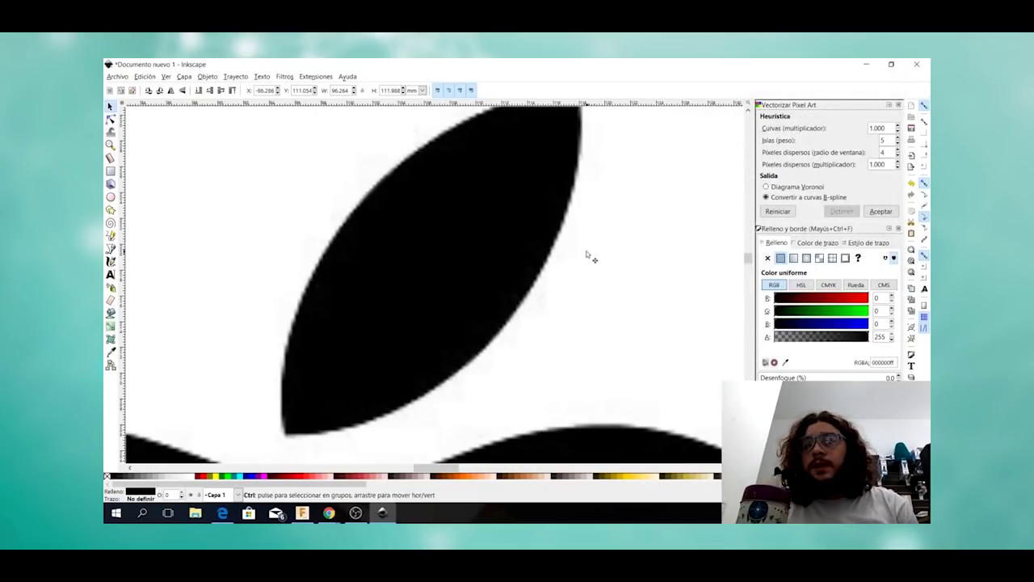
{"action": "scroll", "coordinate": [583, 249], "scroll_direction": "down", "scroll_amount": 8, "text": "ctrl"}
{"action": "scroll", "coordinate": [421, 277], "scroll_direction": "up", "scroll_amount": 4, "text": "ctrl"}
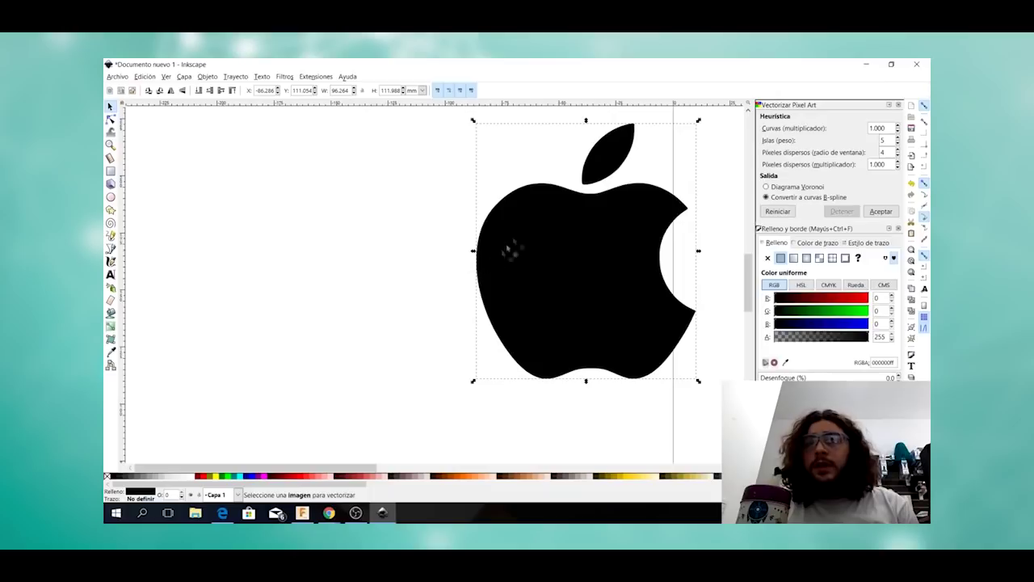
{"action": "scroll", "coordinate": [600, 179], "scroll_direction": "up", "scroll_amount": 4, "text": "ctrl"}
{"action": "scroll", "coordinate": [601, 179], "scroll_direction": "up", "scroll_amount": 5, "text": "ctrl"}
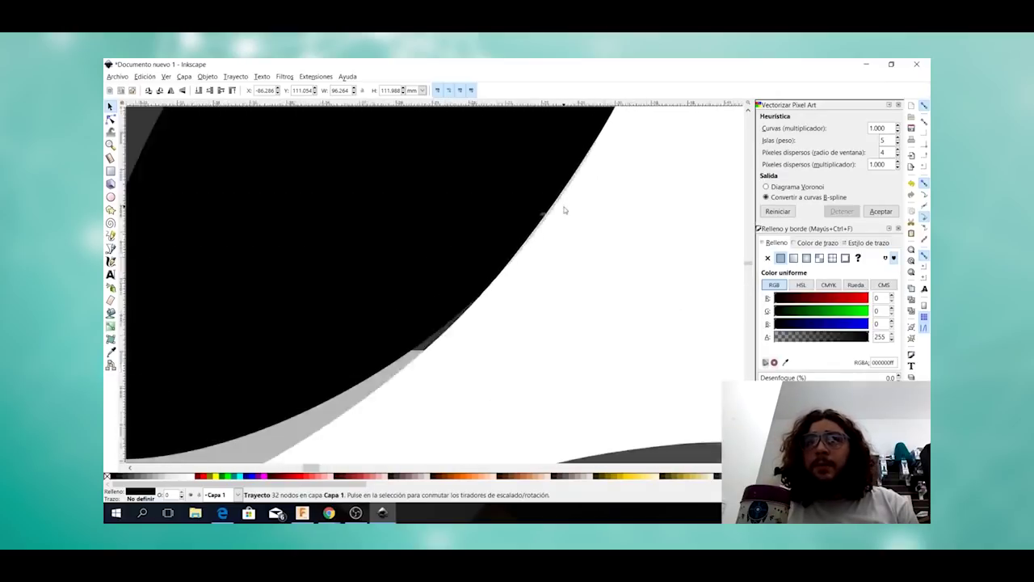
{"action": "scroll", "coordinate": [469, 236], "scroll_direction": "down", "scroll_amount": 8, "text": "ctrl"}
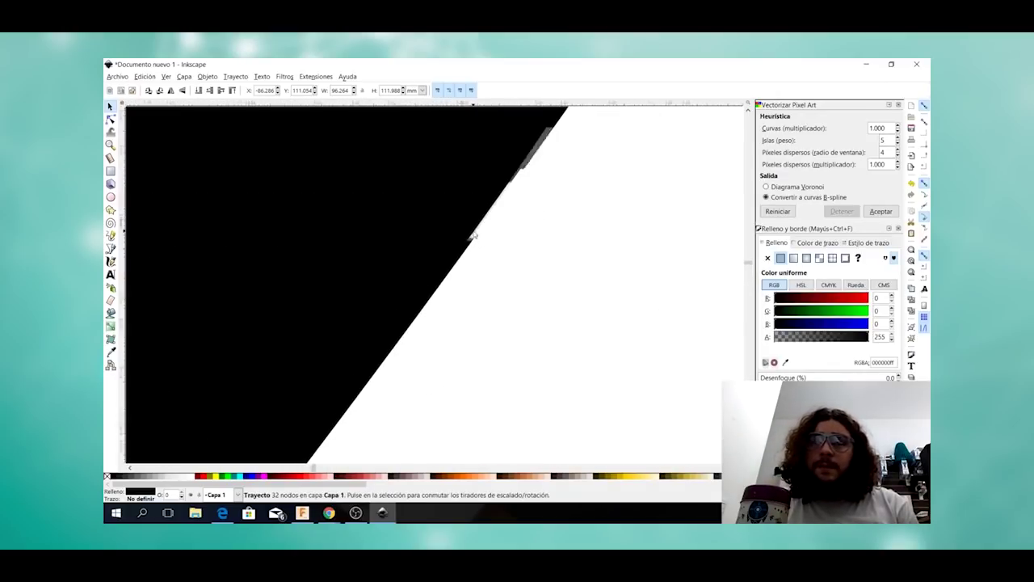
{"action": "left_click_drag", "start_coordinate": [458, 312], "coordinate": [469, 271]}
{"action": "scroll", "coordinate": [460, 263], "scroll_direction": "down", "scroll_amount": 2}
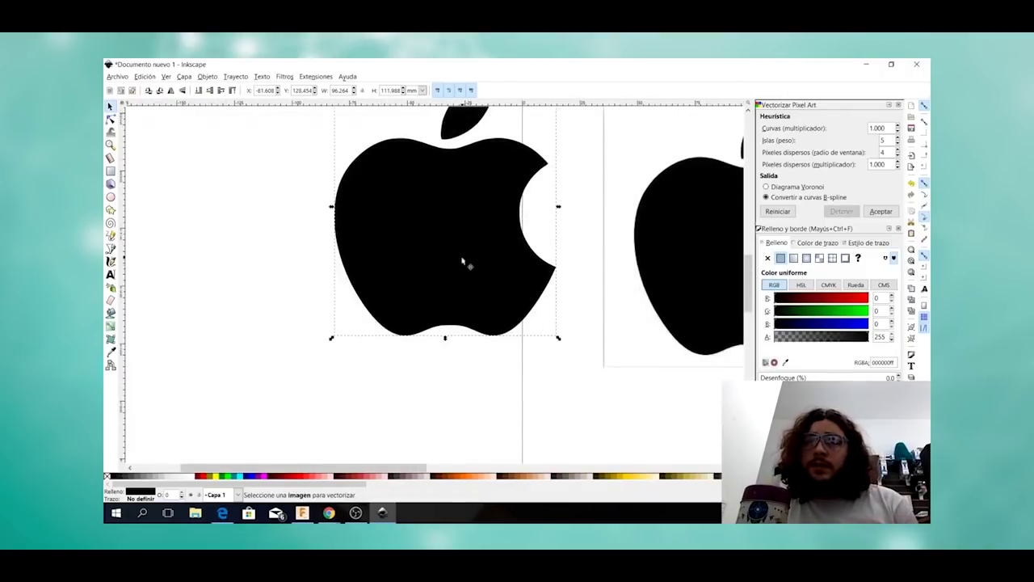
{"action": "scroll", "coordinate": [418, 338], "scroll_direction": "up", "scroll_amount": 3, "text": "ctrl"}
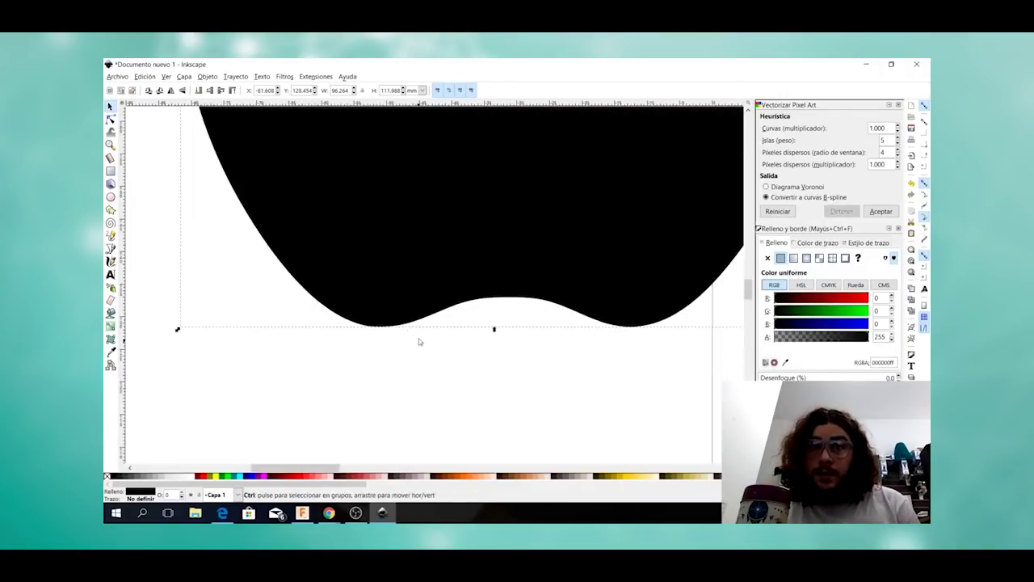
{"action": "scroll", "coordinate": [428, 296], "scroll_direction": "down", "scroll_amount": 7, "text": "ctrl"}
{"action": "scroll", "coordinate": [471, 246], "scroll_direction": "up", "scroll_amount": 2, "text": "ctrl"}
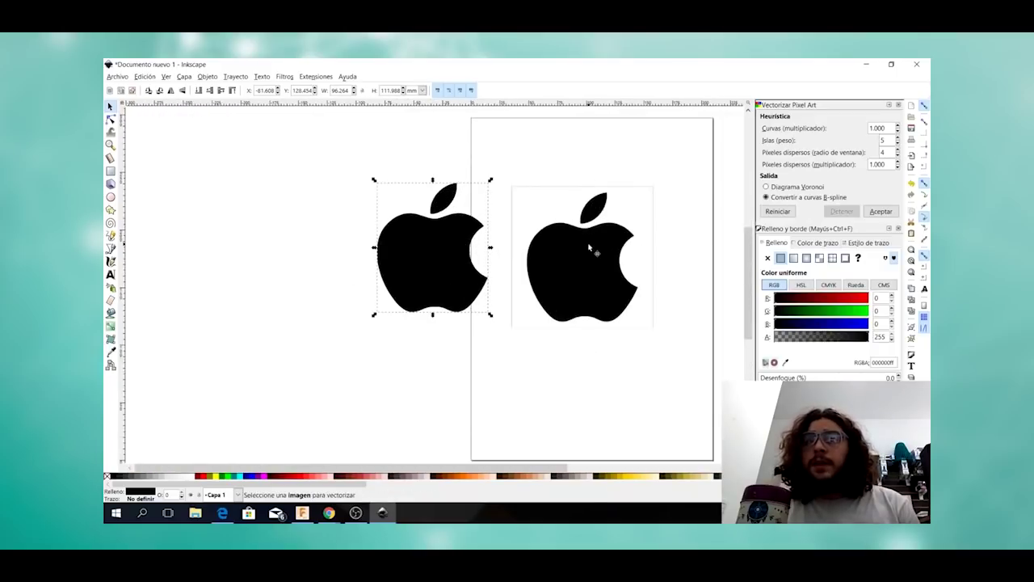
- Delete the original bitmap logo and move the traced vector logo onto the page in its place
{"action": "left_click", "coordinate": [571, 270]}
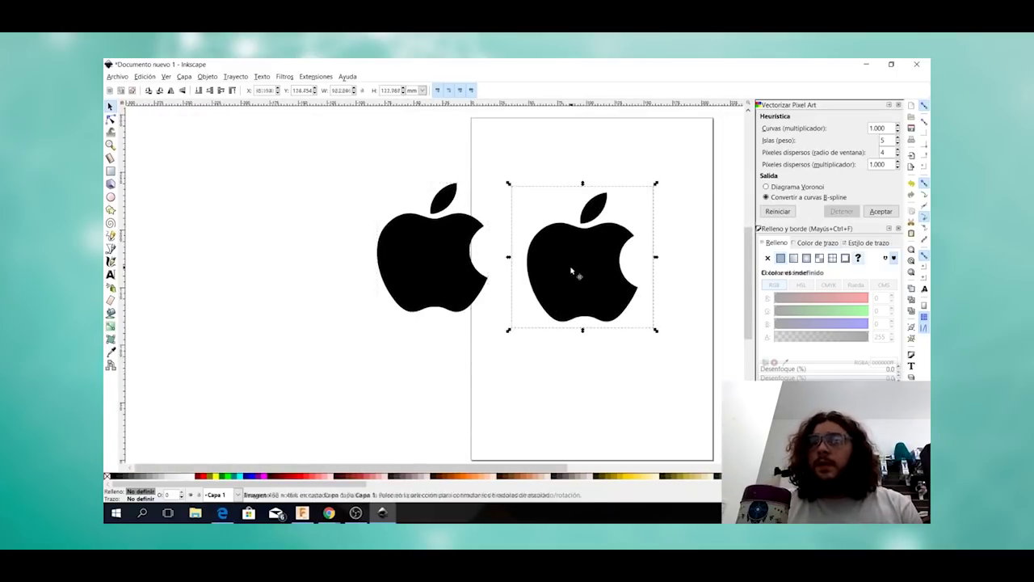
{"action": "key", "text": "Delete"}
{"action": "left_click_drag", "start_coordinate": [410, 270], "coordinate": [553, 278]}
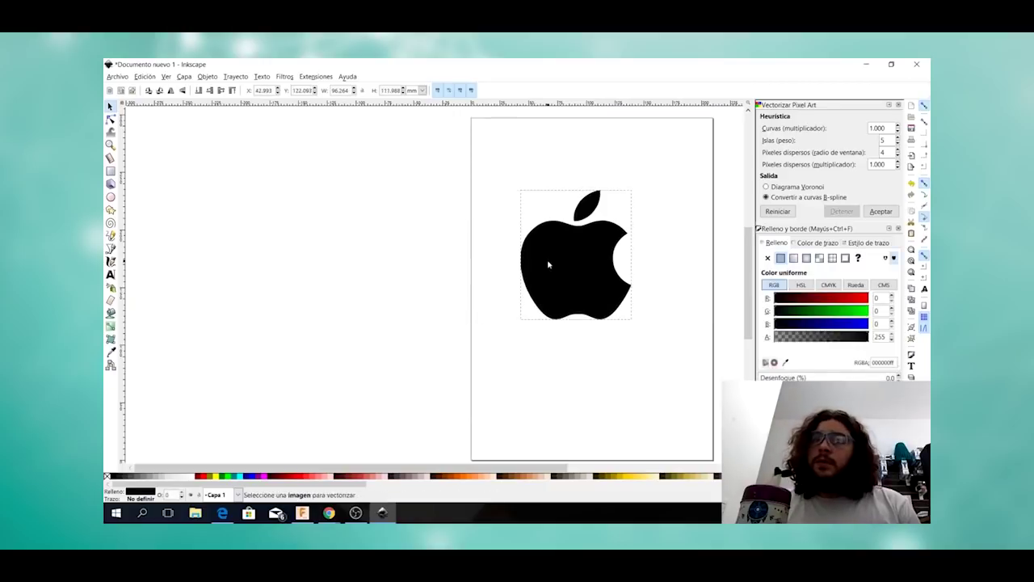
- Convert the traced Apple logo into a path with Objeto a trayecto and deselect it
{"action": "left_click", "coordinate": [675, 250]}
{"action": "left_click", "coordinate": [598, 244]}
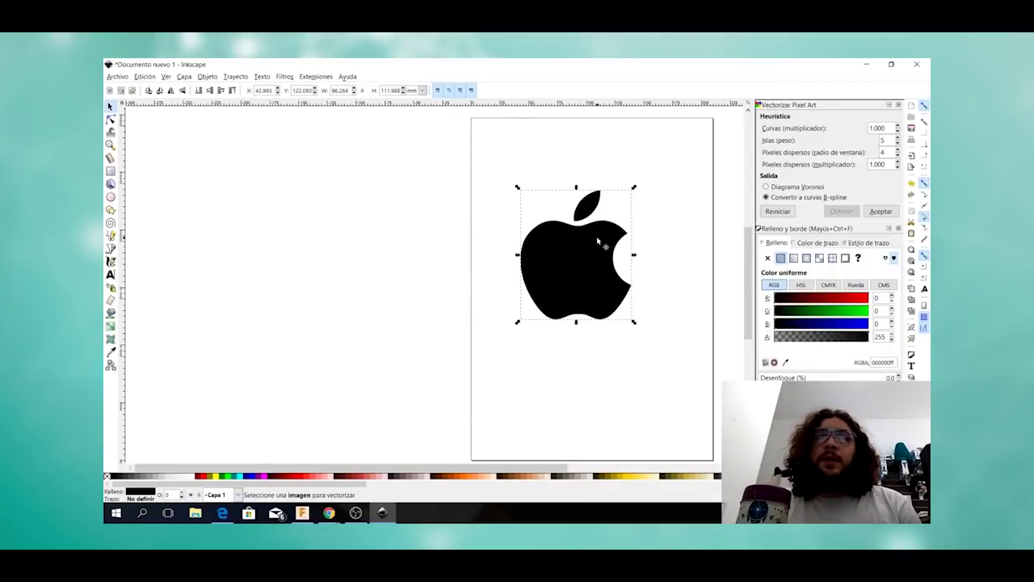
{"action": "left_click", "coordinate": [236, 76]}
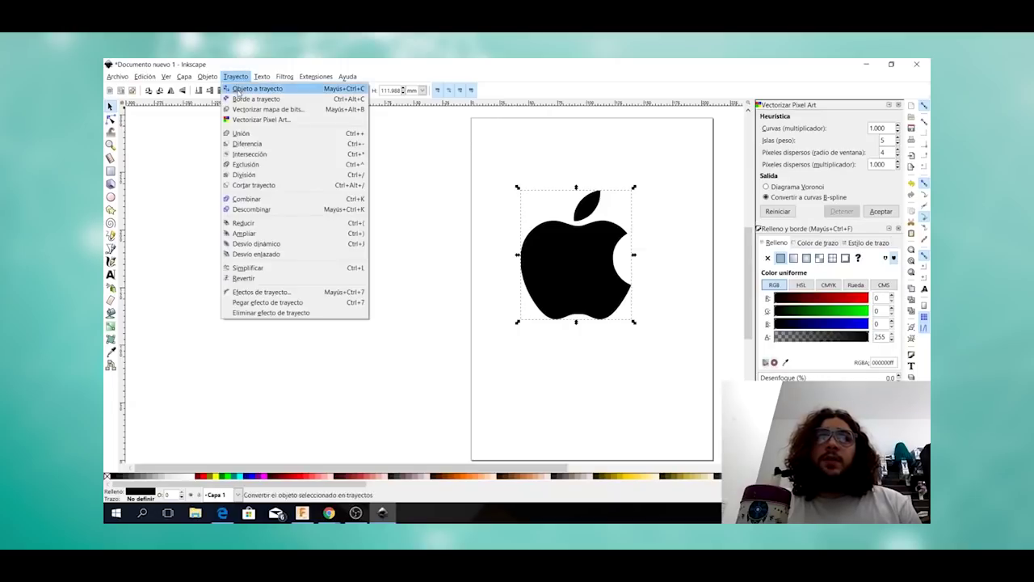
{"action": "left_click", "coordinate": [239, 92]}
{"action": "left_click", "coordinate": [466, 187]}
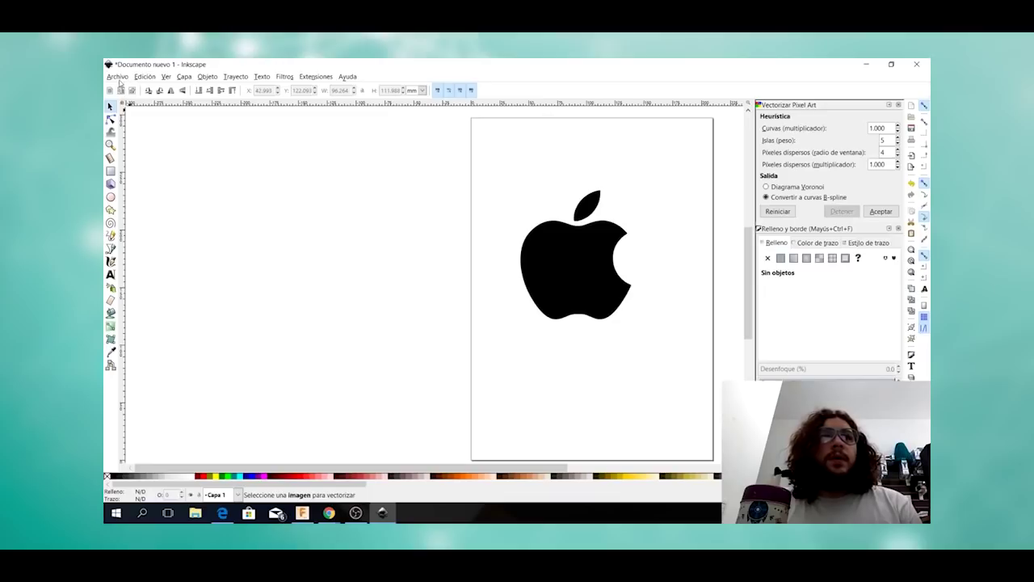
- Save the document as apple in the Documentos folder, using the SVG de Inkscape format
{"action": "left_click", "coordinate": [117, 76]}
{"action": "left_click", "coordinate": [162, 155]}
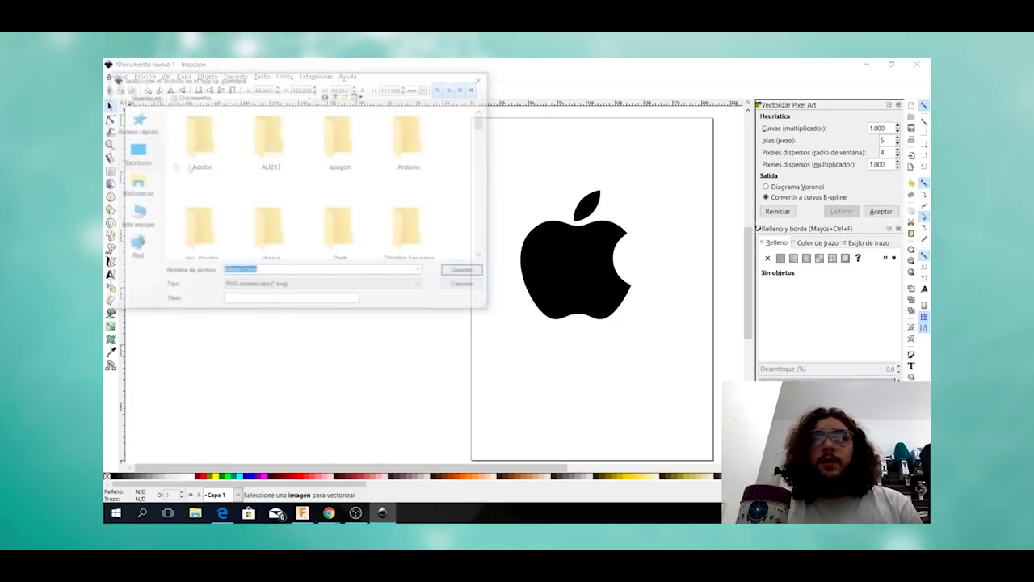
{"action": "type", "text": "apple"}
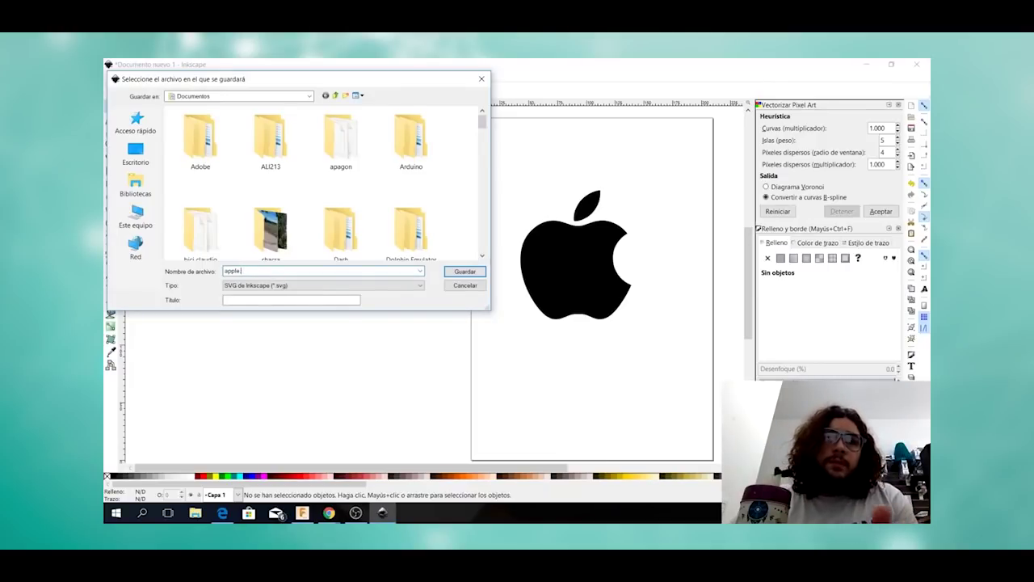
{"action": "left_click", "coordinate": [464, 272]}
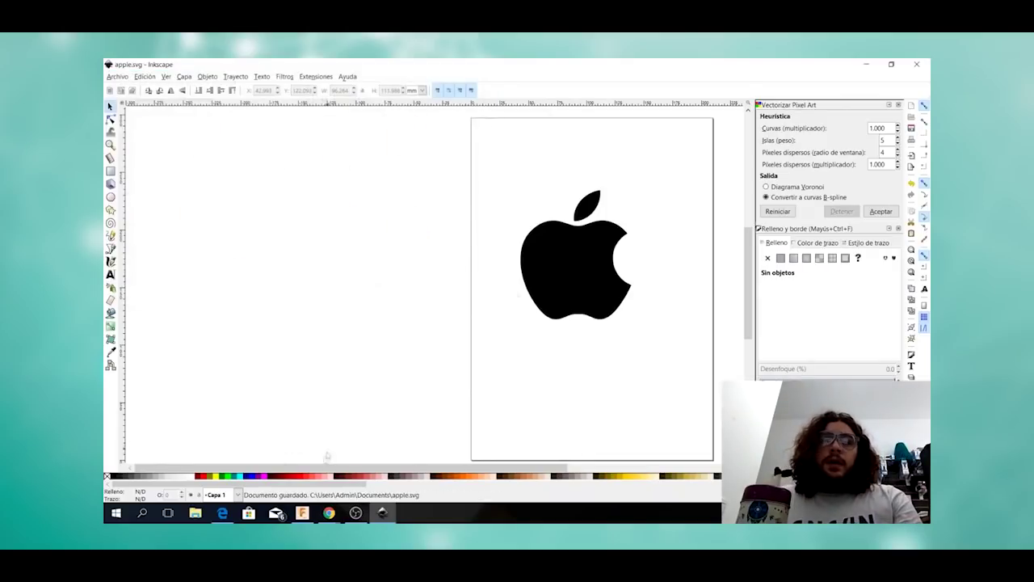
{"action": "left_click", "coordinate": [301, 512]}
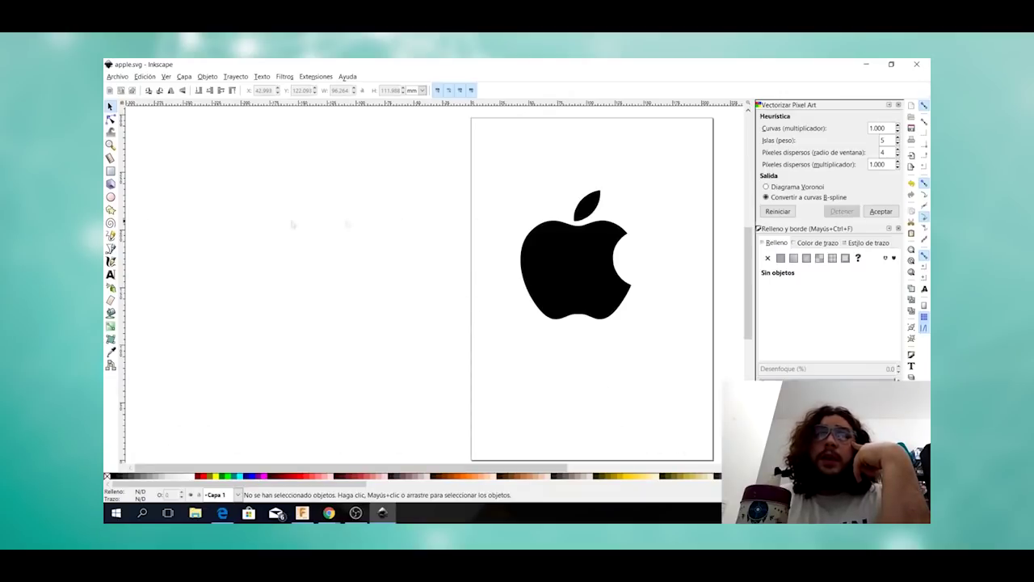
{"action": "key", "text": "e"}
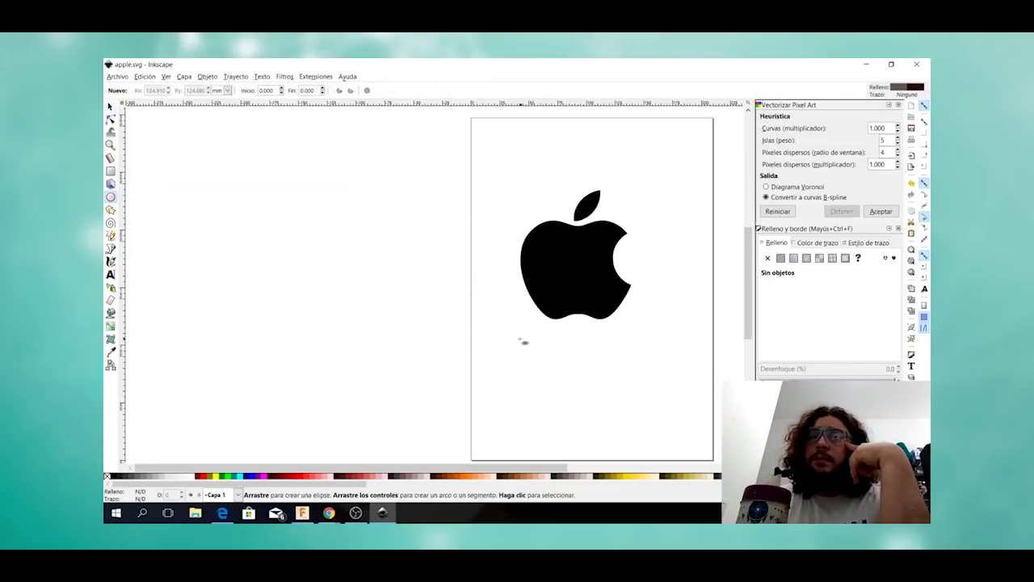
{"action": "left_click_drag", "start_coordinate": [495, 331], "coordinate": [571, 381]}
{"action": "key", "text": "Delete"}
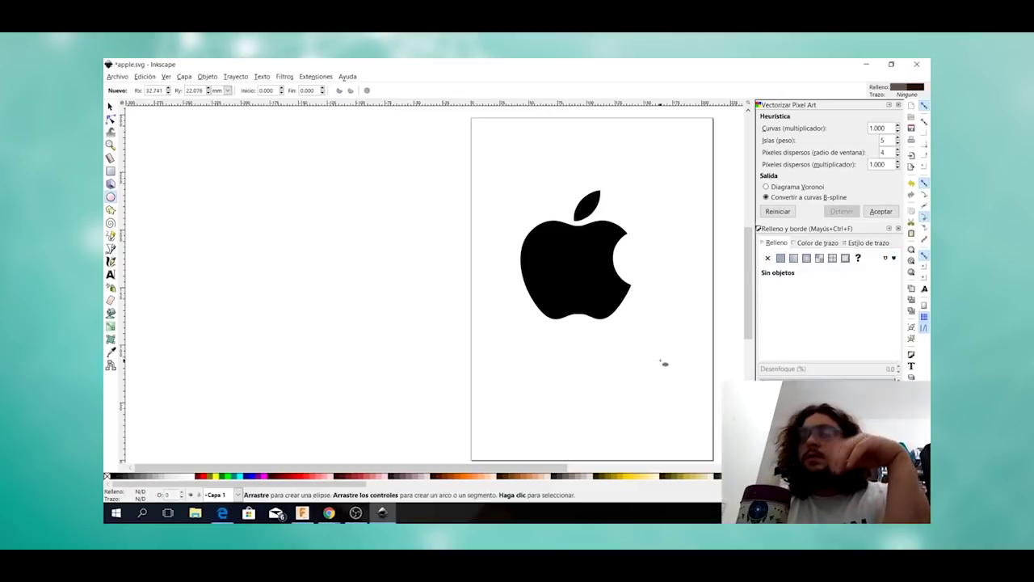
- Switch to Fusion 360 and create a sketch on the horizontal origin plane of the empty design
{"action": "left_click", "coordinate": [302, 513]}
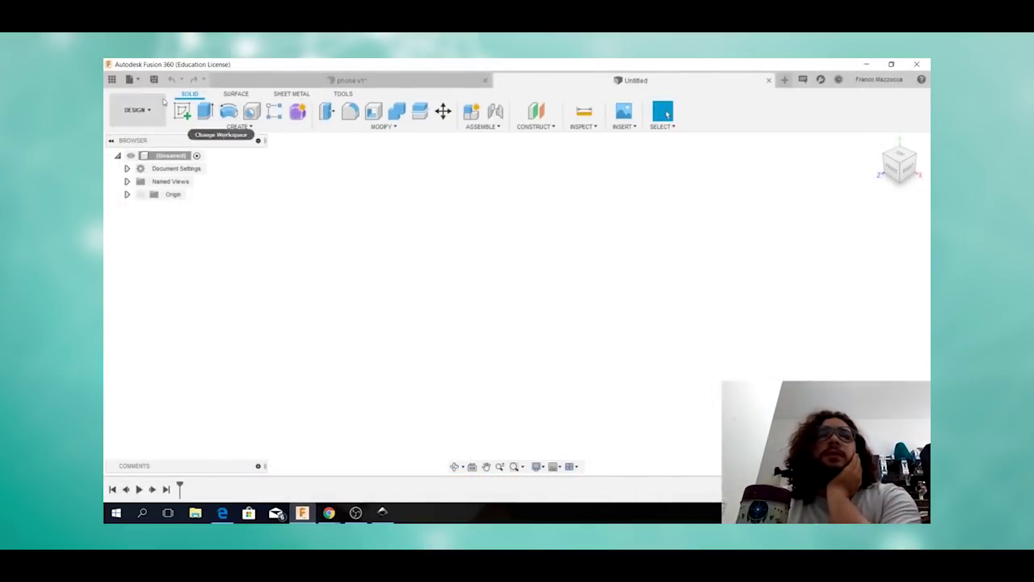
{"action": "left_click", "coordinate": [182, 111]}
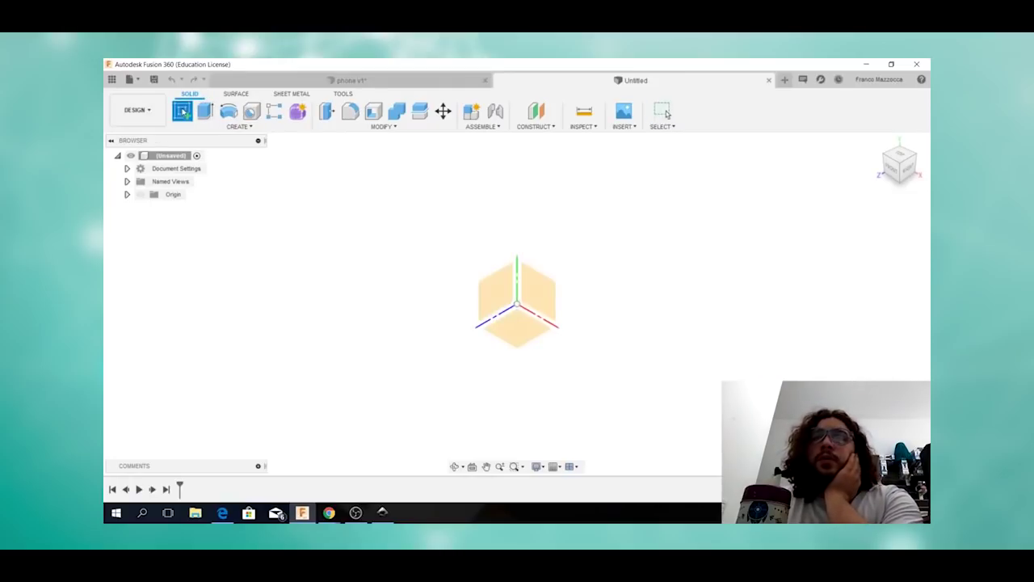
{"action": "left_click", "coordinate": [506, 300]}
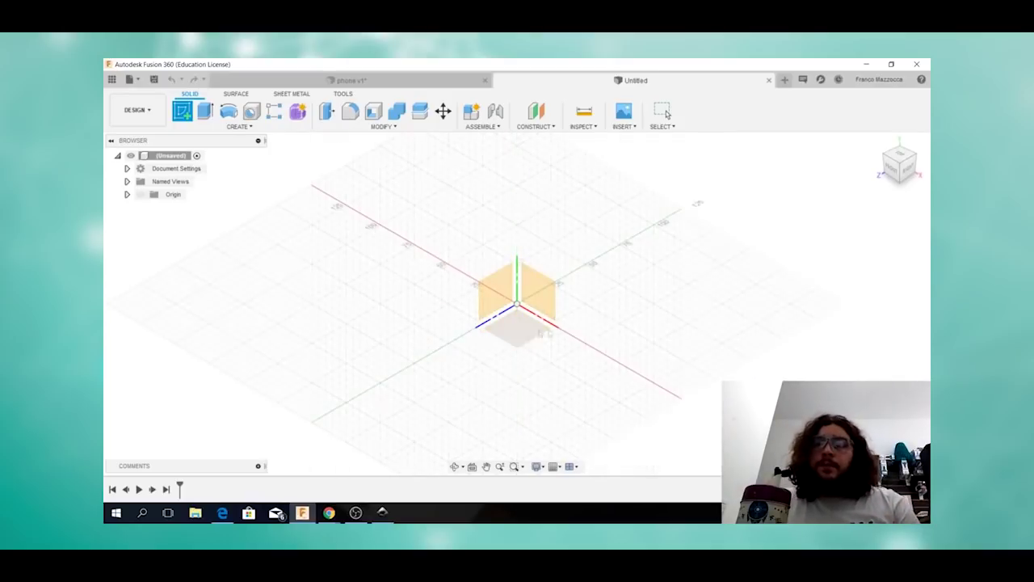
{"action": "left_click", "coordinate": [512, 327]}
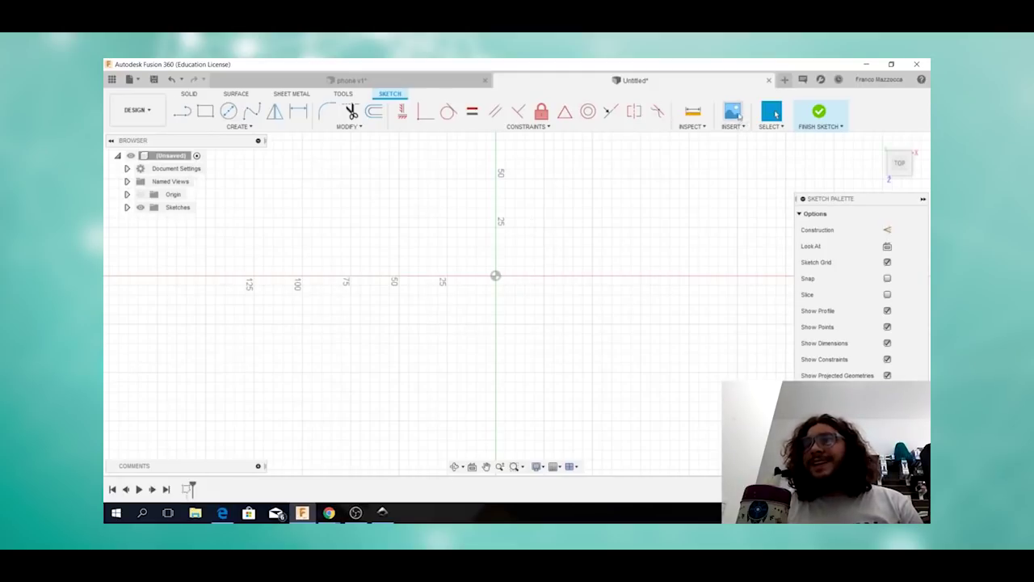
- Insert apple.svg from the Documentos folder into the sketch as an SVG
{"action": "left_click", "coordinate": [740, 127]}
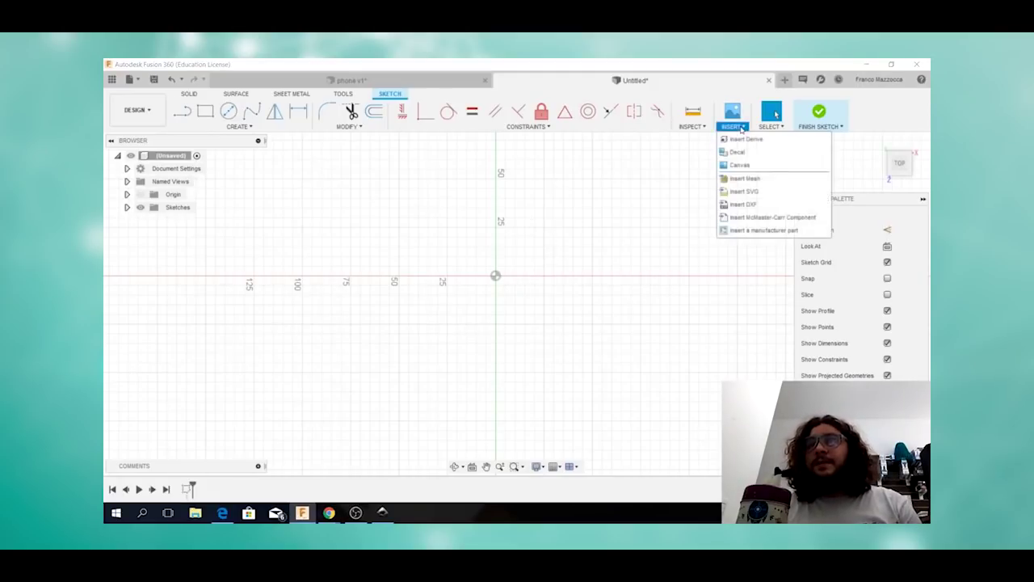
{"action": "left_click", "coordinate": [737, 192]}
{"action": "left_click", "coordinate": [718, 214]}
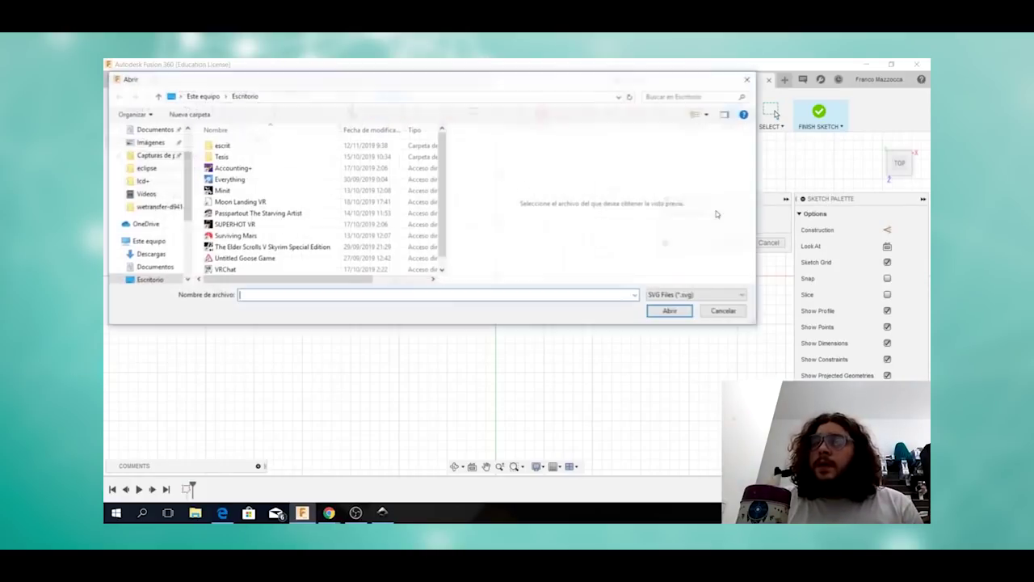
{"action": "left_click", "coordinate": [282, 180]}
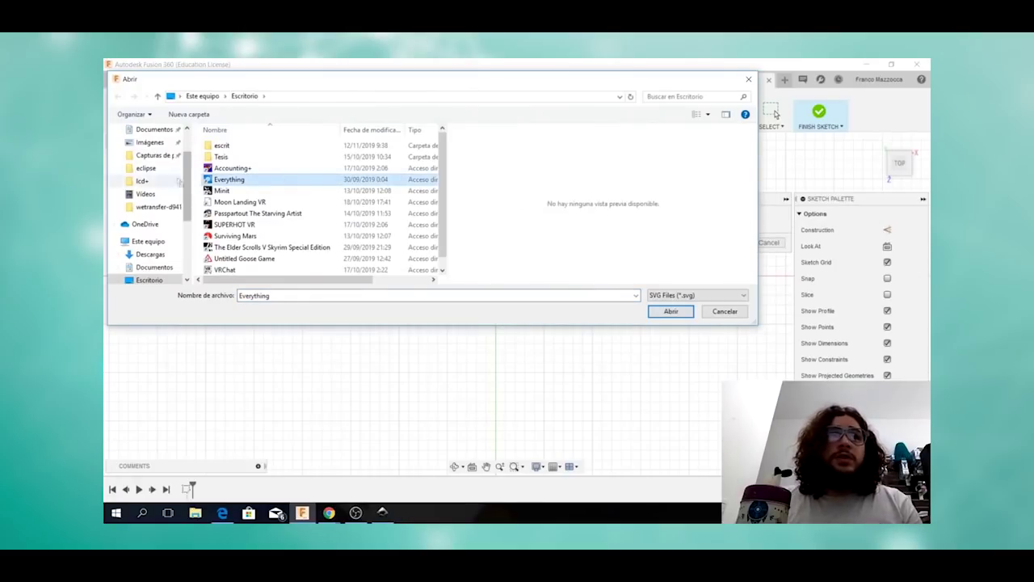
{"action": "left_click", "coordinate": [132, 132]}
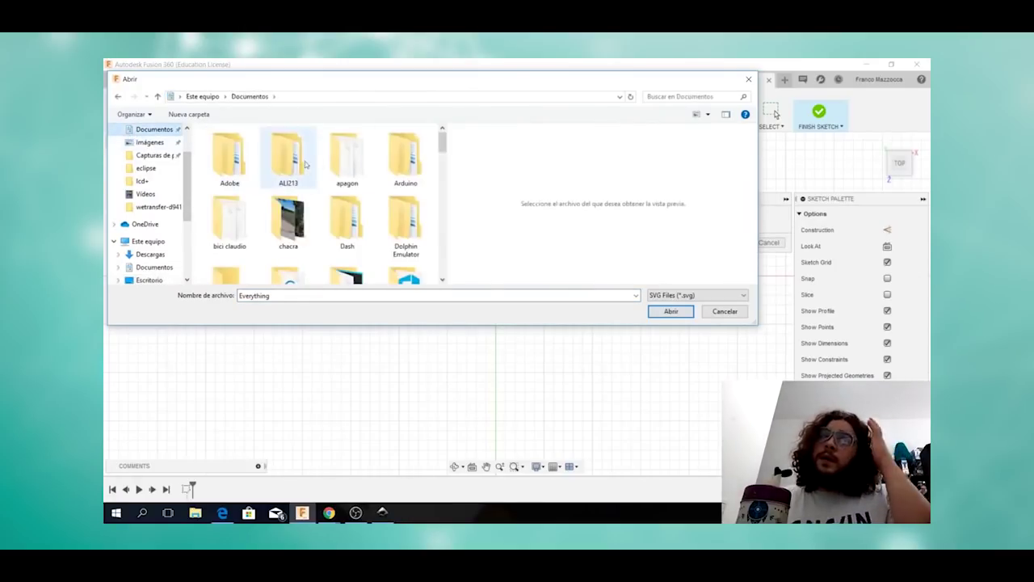
{"action": "left_click", "coordinate": [313, 166]}
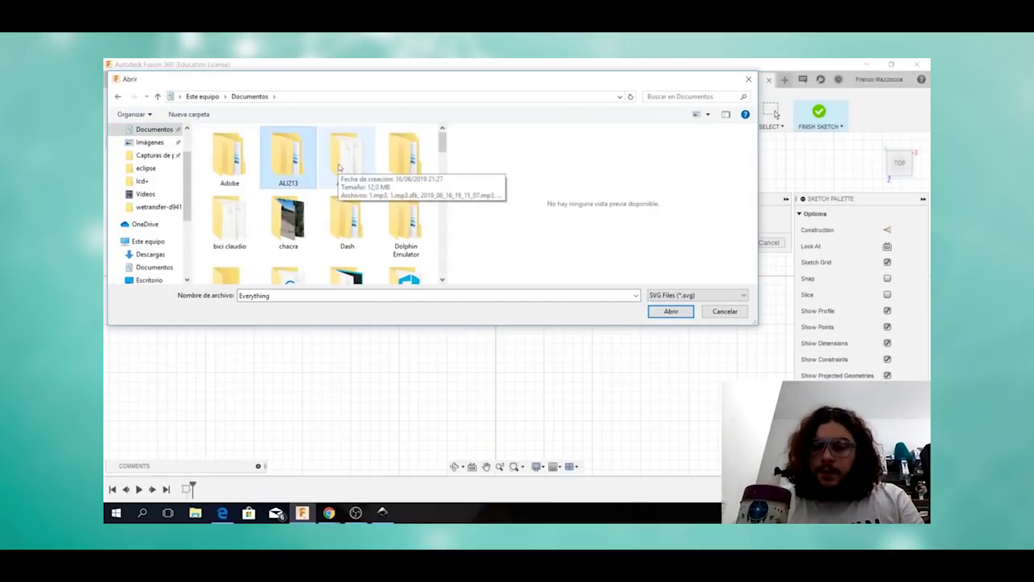
{"action": "double_click", "coordinate": [339, 167]}
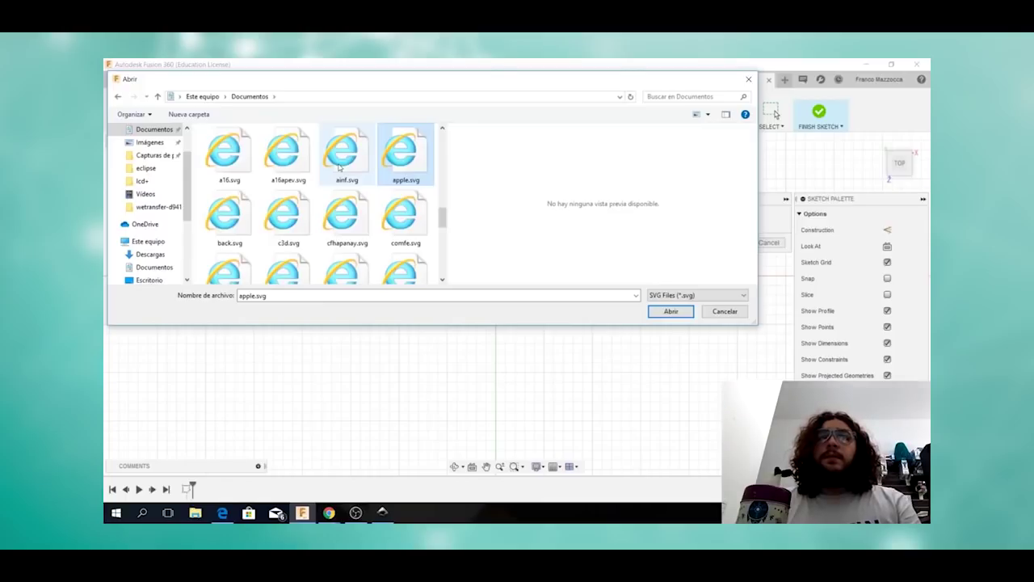
{"action": "key", "text": "Return"}
- Enlarge the inserted logo, place it just beside the sketch origin at an X distance of about -38.8 mm, and finish the sketch
{"action": "scroll", "coordinate": [557, 342], "scroll_direction": "up", "scroll_amount": 4}
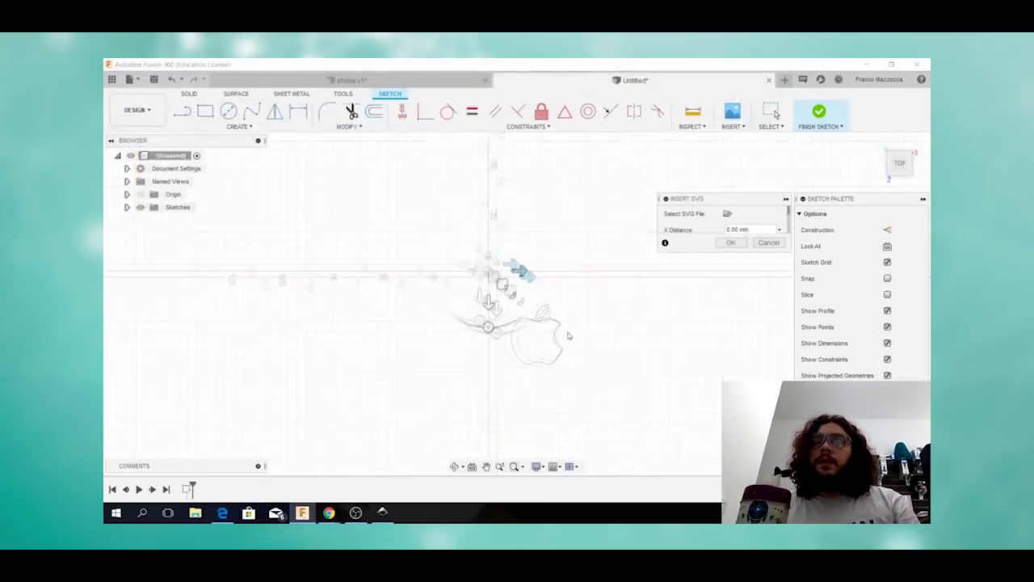
{"action": "scroll", "coordinate": [536, 351], "scroll_direction": "down", "scroll_amount": 5}
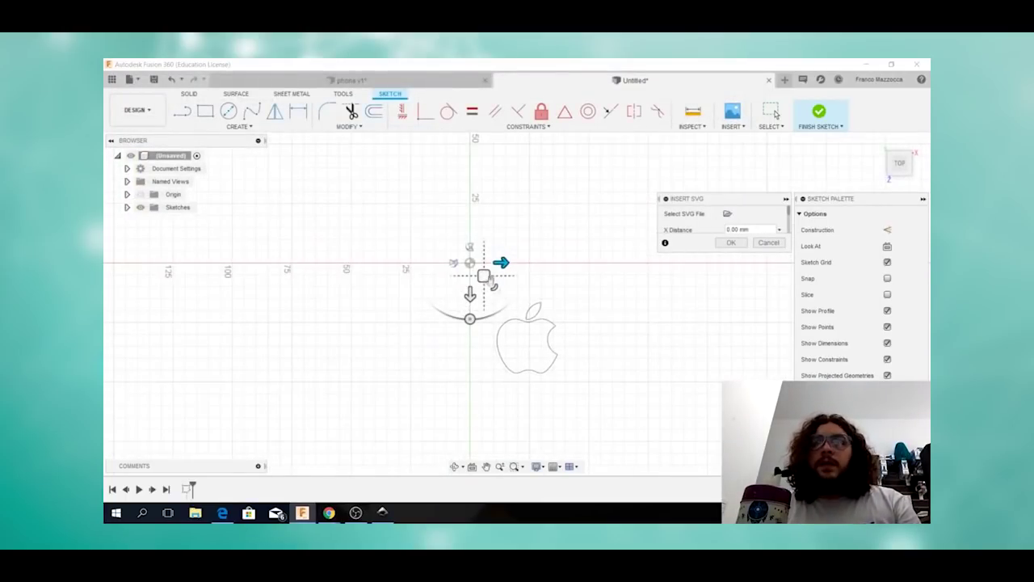
{"action": "mouse_move", "coordinate": [471, 260]}
{"action": "left_mouse_down"}
{"action": "mouse_move", "coordinate": [415, 187]}
{"action": "mouse_move", "coordinate": [458, 217]}
{"action": "mouse_move", "coordinate": [377, 202]}
{"action": "mouse_move", "coordinate": [419, 189]}
{"action": "mouse_move", "coordinate": [459, 229]}
{"action": "left_mouse_up"}
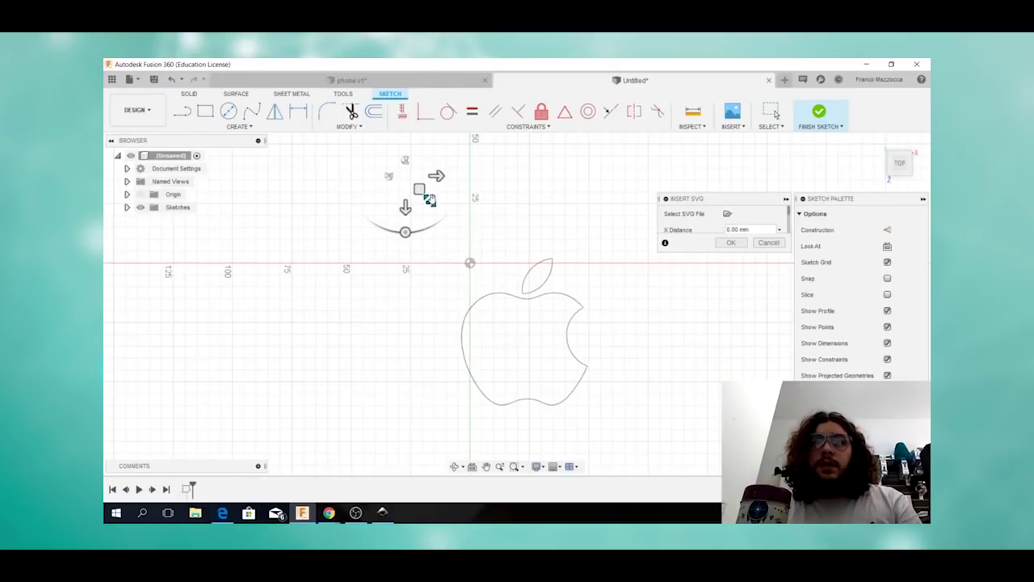
{"action": "left_click_drag", "start_coordinate": [427, 196], "coordinate": [327, 147]}
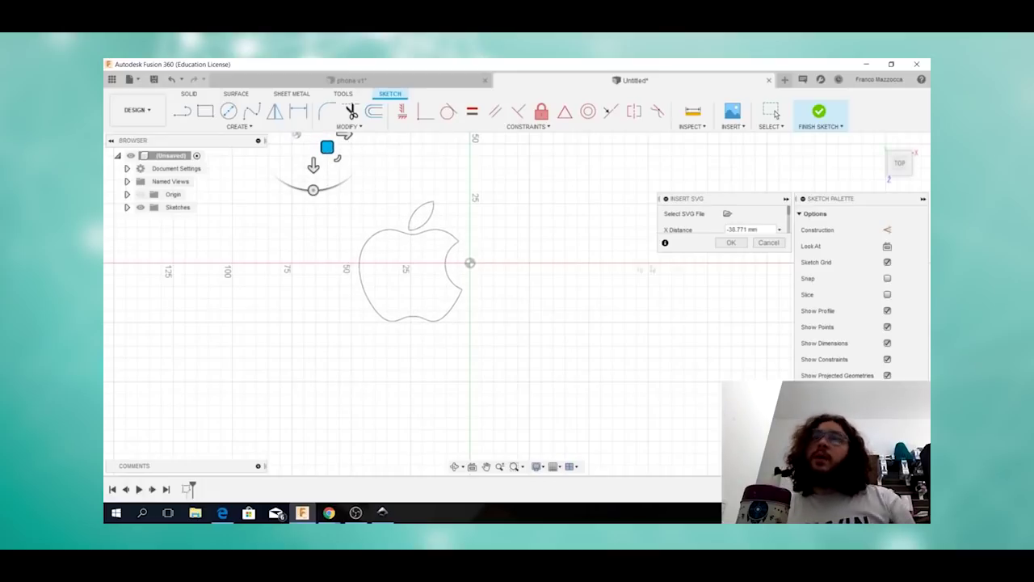
{"action": "left_click", "coordinate": [731, 243]}
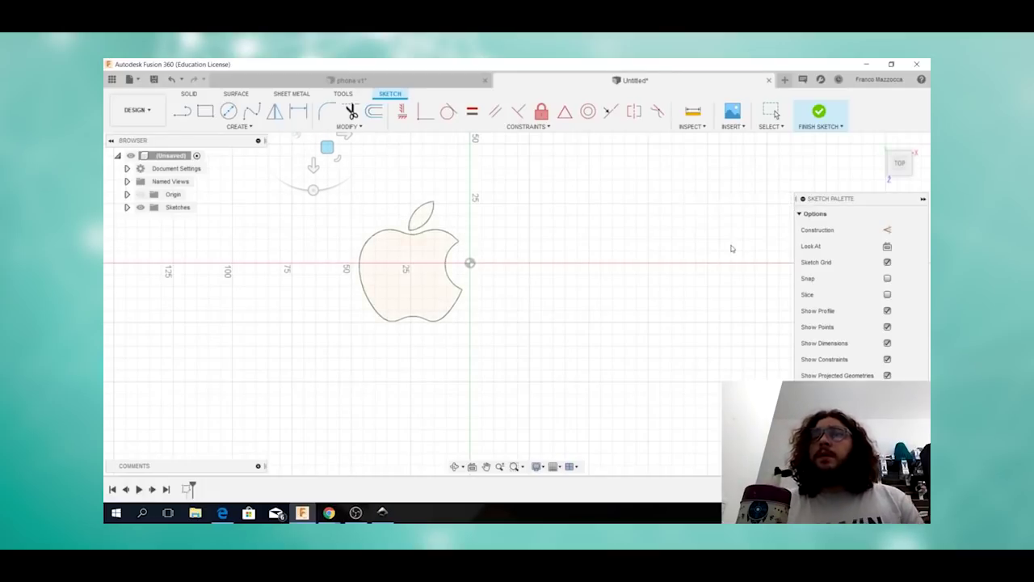
{"action": "scroll", "coordinate": [373, 258], "scroll_direction": "up", "scroll_amount": 2}
{"action": "middle_click_drag", "start_coordinate": [372, 258], "coordinate": [512, 253]}
{"action": "scroll", "coordinate": [585, 212], "scroll_direction": "up", "scroll_amount": 2}
{"action": "scroll", "coordinate": [585, 319], "scroll_direction": "up", "scroll_amount": 1}
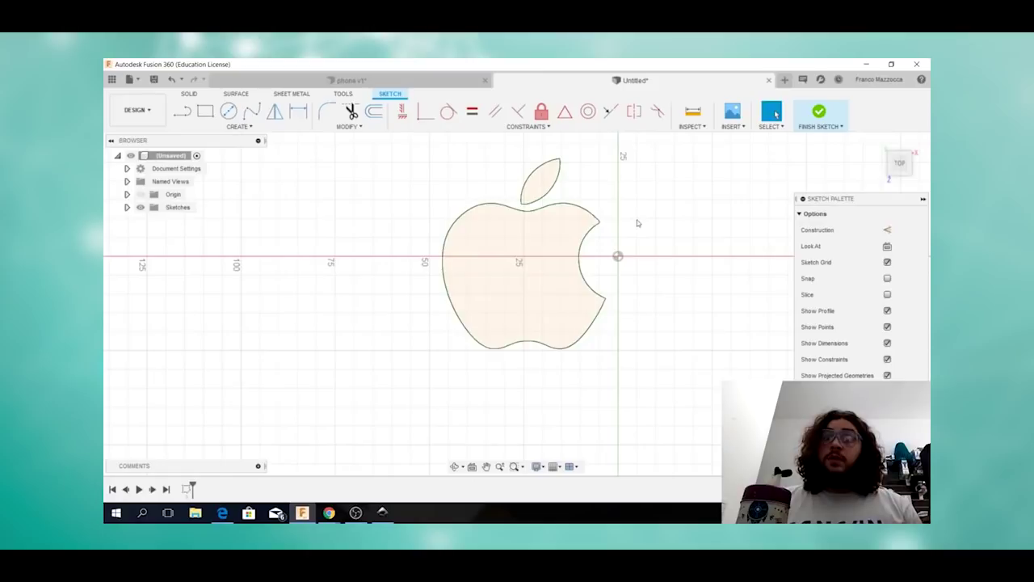
{"action": "left_click", "coordinate": [821, 113]}
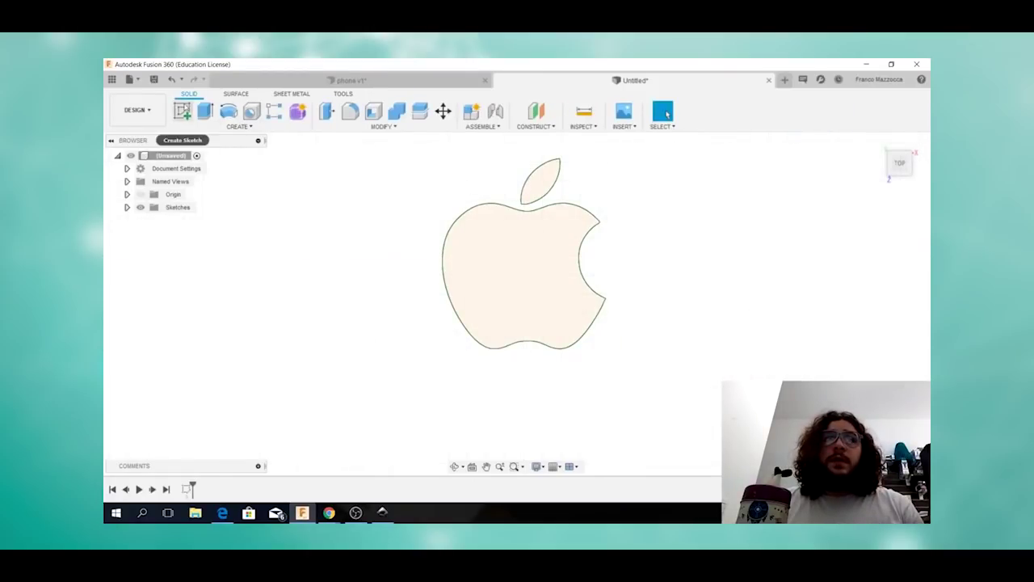
{"action": "key", "text": "e"}
{"action": "left_click", "coordinate": [498, 216]}
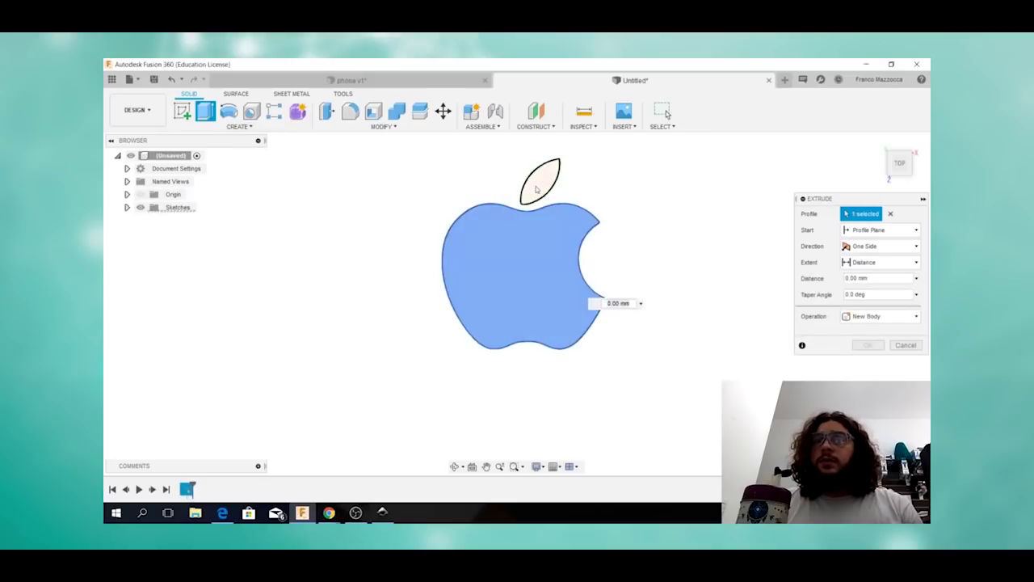
{"action": "left_click", "coordinate": [535, 189]}
{"action": "left_click_drag", "start_coordinate": [540, 180], "coordinate": [530, 168]}
{"action": "middle_click_drag", "start_coordinate": [530, 168], "coordinate": [609, 277], "text": "shift"}
{"action": "left_click", "coordinate": [904, 346]}
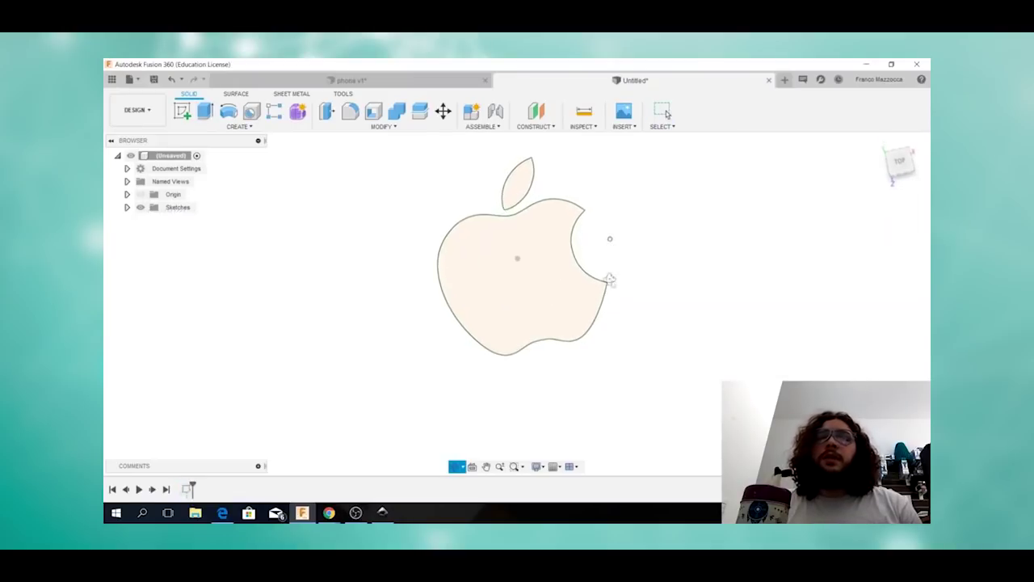
- Reopen the logo sketch and draw a 3-point circle about 66.5 mm in diameter enclosing the whole apple and its leaf
{"action": "right_click", "coordinate": [185, 489]}
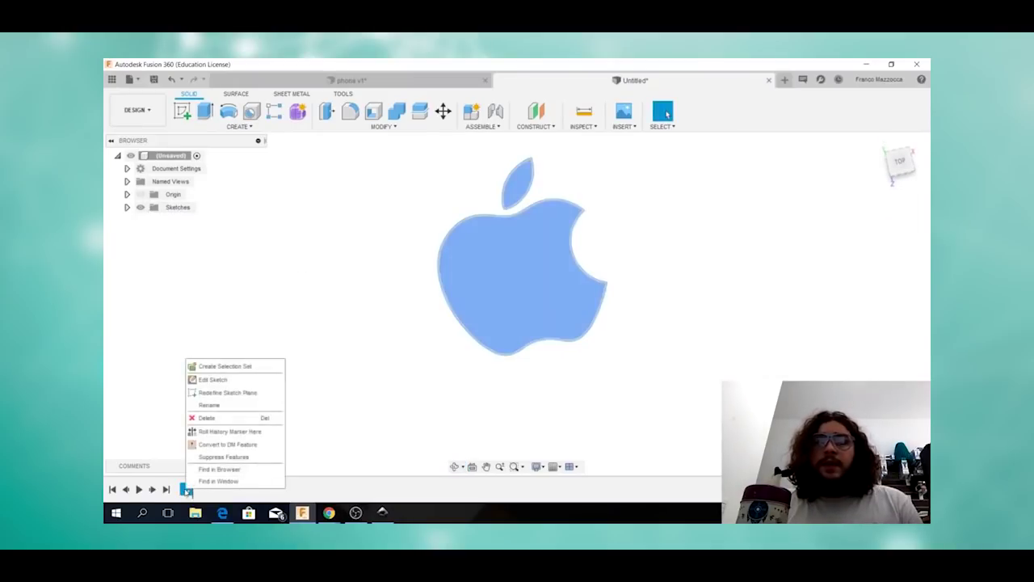
{"action": "left_click", "coordinate": [213, 379]}
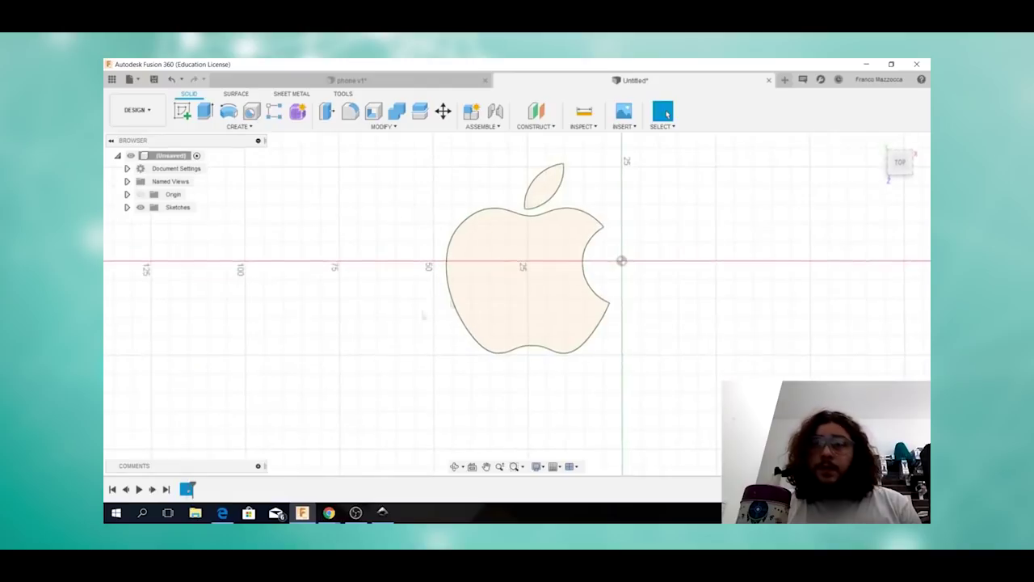
{"action": "key", "text": "c"}
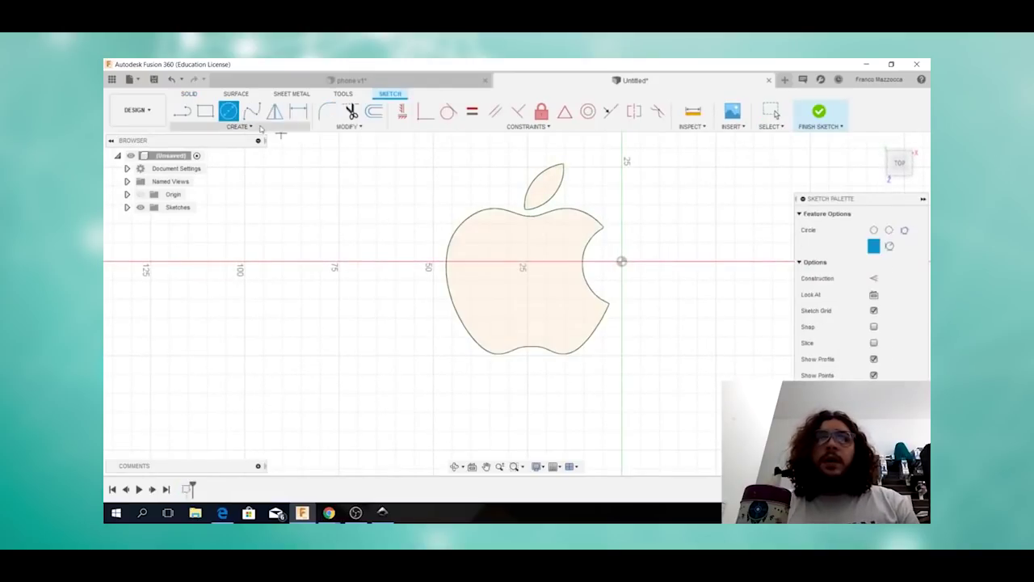
{"action": "left_click", "coordinate": [238, 127]}
{"action": "mouse_move", "coordinate": [216, 164]}
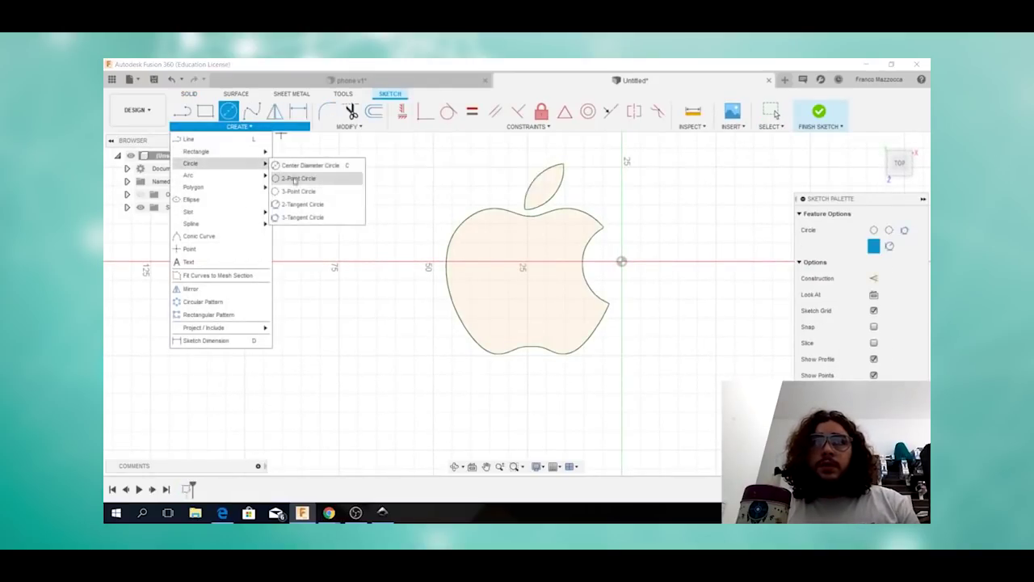
{"action": "left_click", "coordinate": [291, 191]}
{"action": "left_click", "coordinate": [440, 176]}
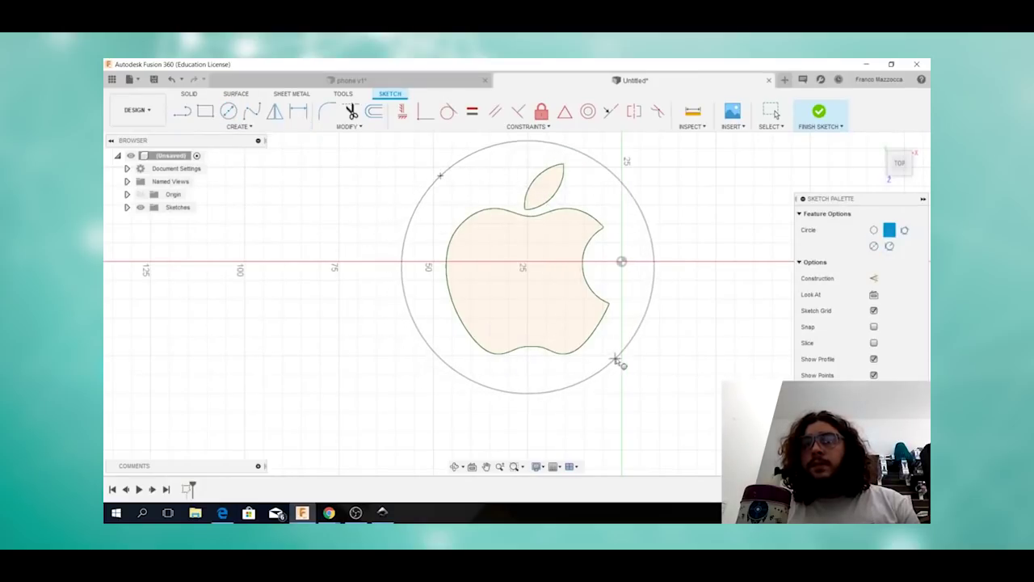
{"action": "left_click", "coordinate": [617, 354]}
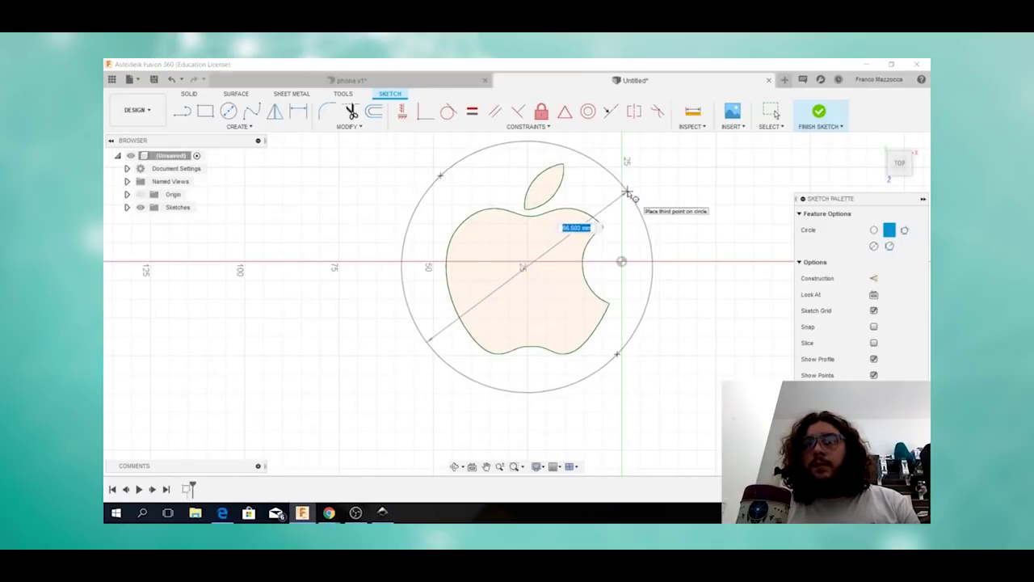
{"action": "left_click", "coordinate": [630, 194]}
{"action": "scroll", "coordinate": [650, 275], "scroll_direction": "down", "scroll_amount": 1}
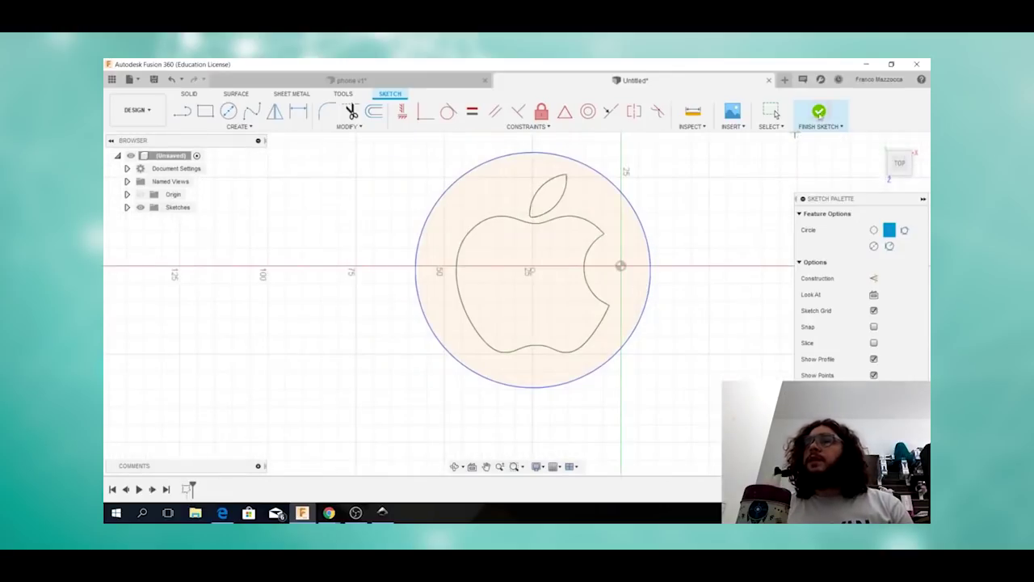
- Draw a small hole circle inside the large circle, just beside the leaf, and finish the sketch
{"action": "key", "text": "c"}
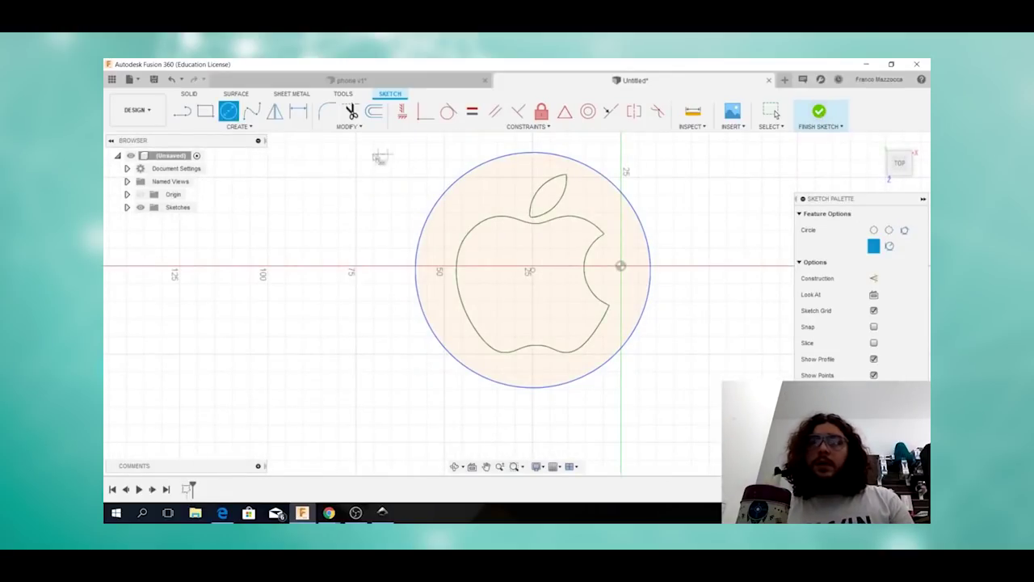
{"action": "left_click", "coordinate": [490, 188]}
{"action": "left_click", "coordinate": [501, 184]}
{"action": "left_click", "coordinate": [826, 115]}
{"action": "scroll", "coordinate": [541, 260], "scroll_direction": "down", "scroll_amount": 2}
{"action": "scroll", "coordinate": [539, 301], "scroll_direction": "up", "scroll_amount": 3}
{"action": "scroll", "coordinate": [618, 308], "scroll_direction": "down", "scroll_amount": 2}
{"action": "middle_click_drag", "start_coordinate": [627, 288], "coordinate": [588, 254], "text": "shift"}
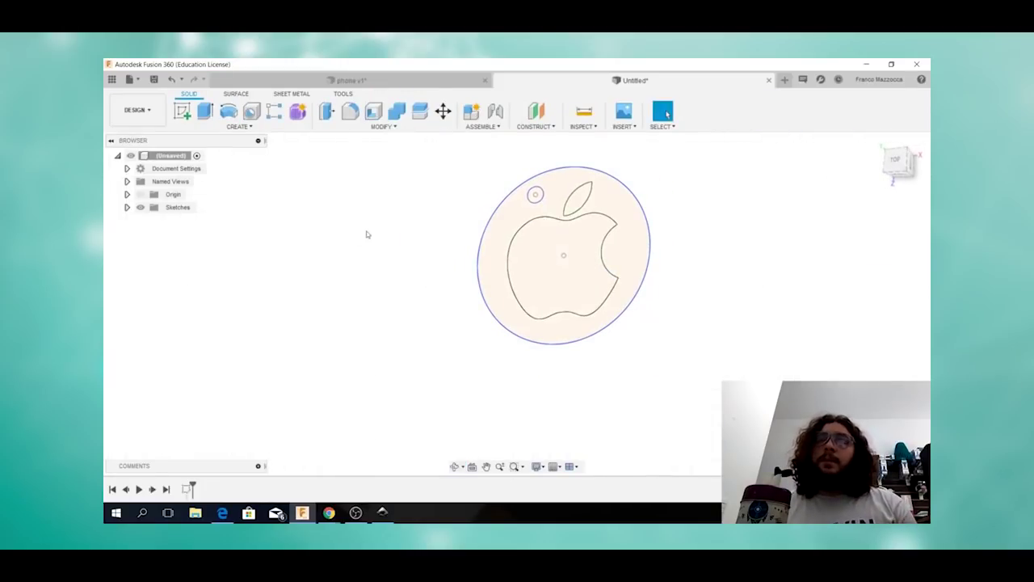
- Extrude the entire disc, including the apple, leaf and small circle profiles, 2 mm as a new body
{"action": "left_click", "coordinate": [205, 110]}
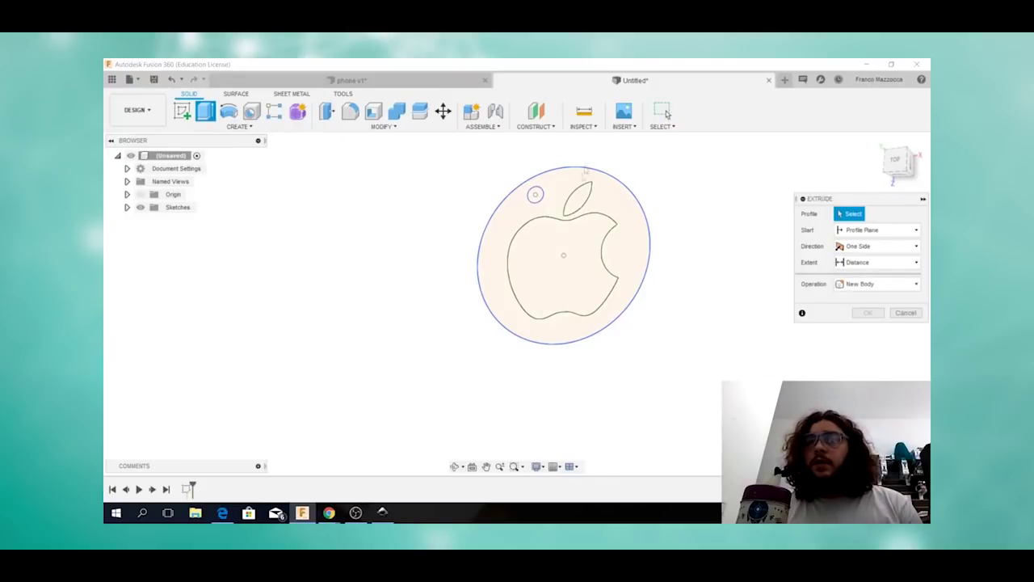
{"action": "left_click", "coordinate": [620, 205]}
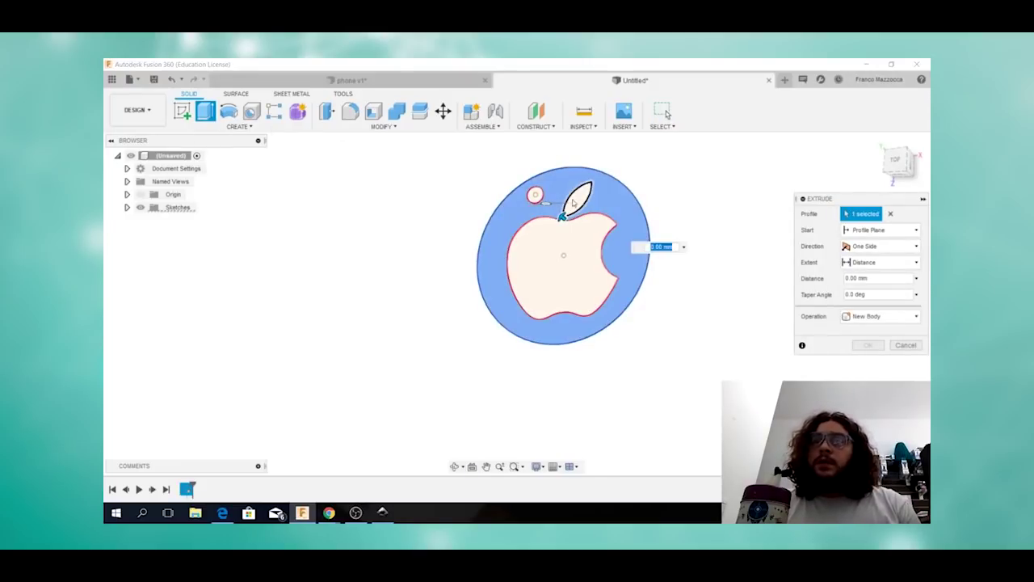
{"action": "left_click", "coordinate": [557, 263]}
{"action": "left_click", "coordinate": [533, 196]}
{"action": "type", "text": "2"}
{"action": "left_click", "coordinate": [868, 345]}
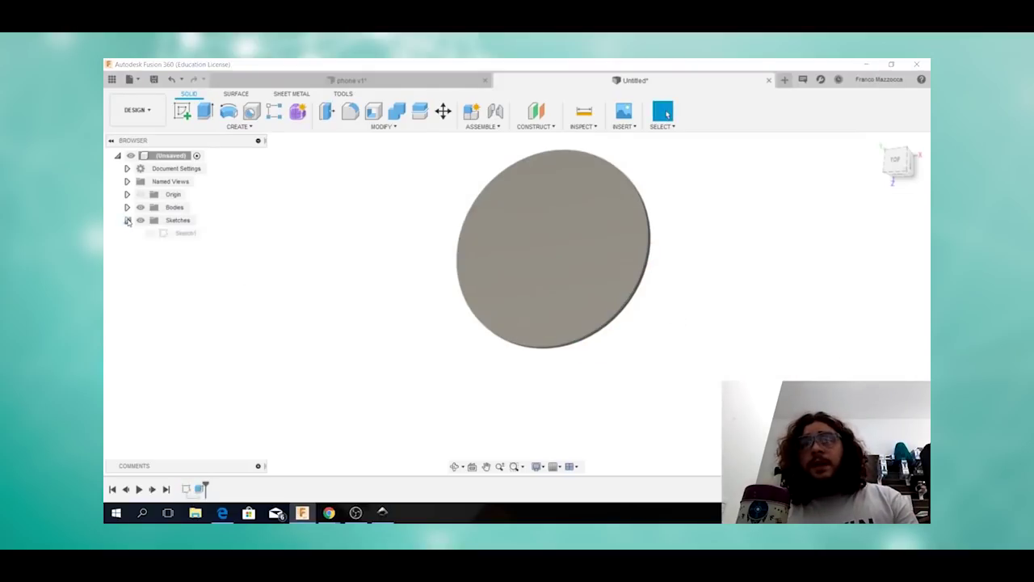
- Show the logo sketch again and set up a 5 mm extrusion of its apple and leaf profiles
{"action": "left_click", "coordinate": [151, 234]}
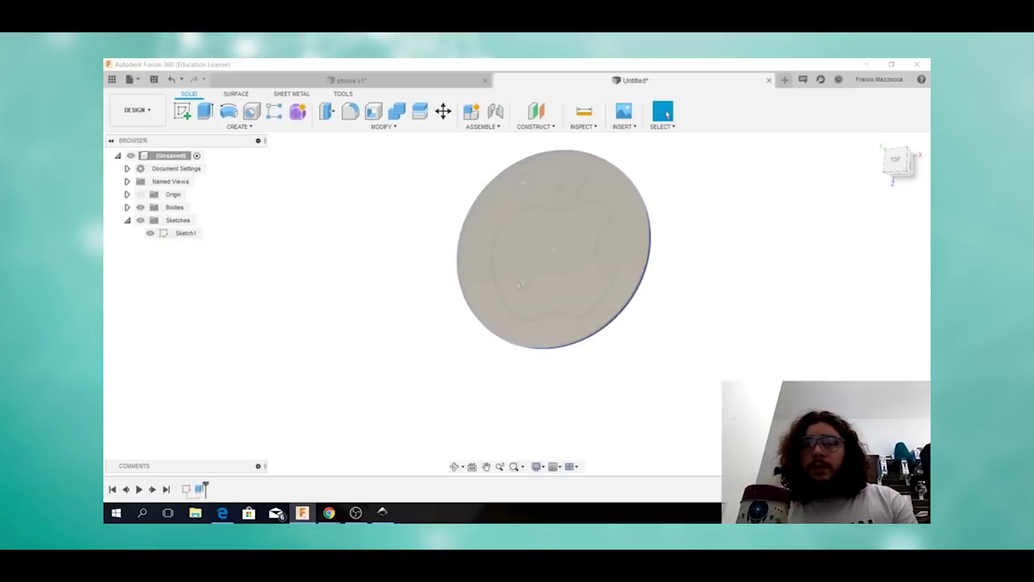
{"action": "scroll", "coordinate": [575, 319], "scroll_direction": "down", "scroll_amount": 2}
{"action": "middle_click_drag", "start_coordinate": [609, 336], "coordinate": [563, 269], "text": "shift"}
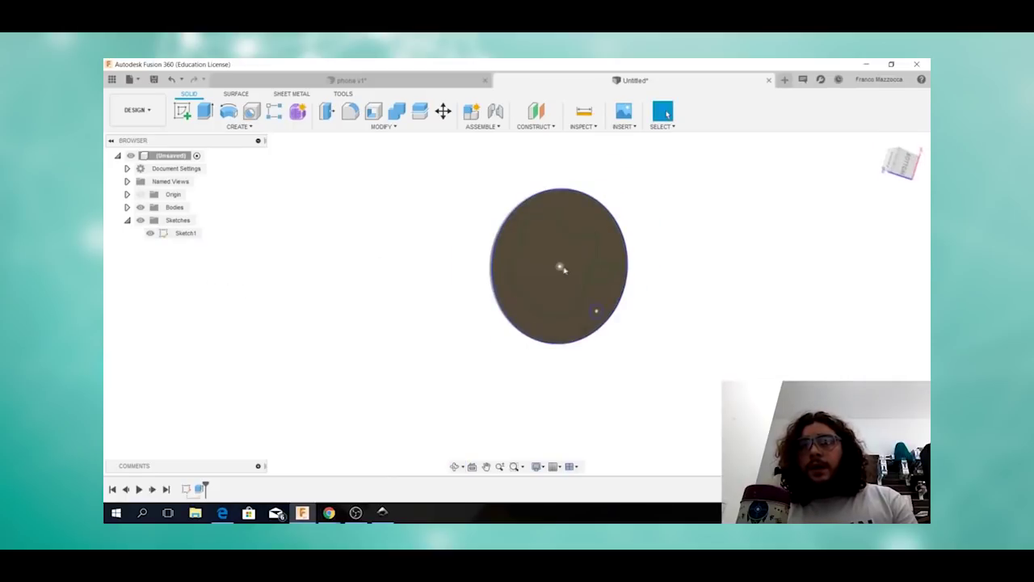
{"action": "left_click", "coordinate": [541, 249]}
{"action": "scroll", "coordinate": [626, 289], "scroll_direction": "up", "scroll_amount": 2}
{"action": "scroll", "coordinate": [622, 286], "scroll_direction": "up", "scroll_amount": 3}
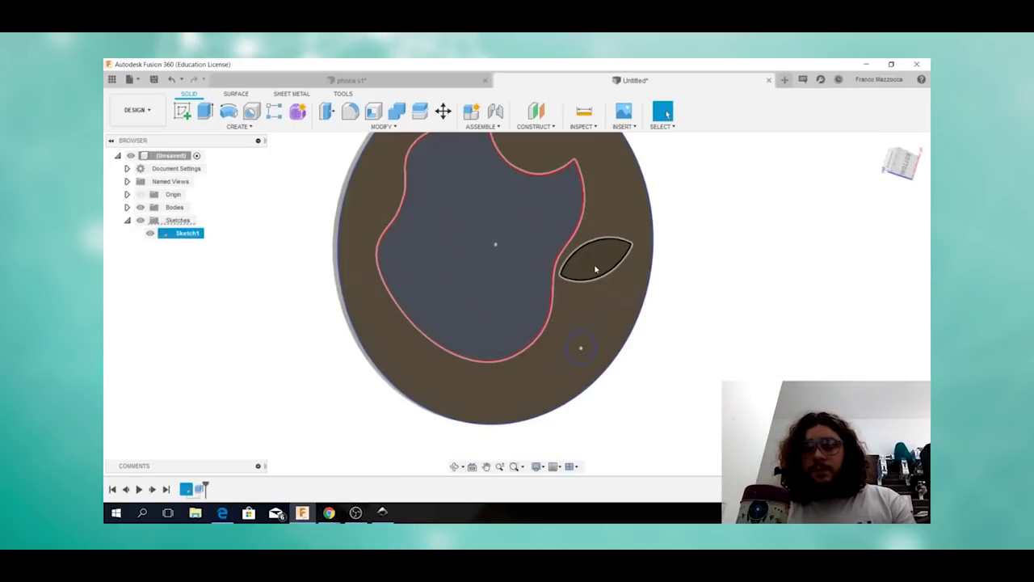
{"action": "left_click", "coordinate": [592, 269], "text": "shift"}
{"action": "middle_click_drag", "start_coordinate": [591, 270], "coordinate": [531, 296], "text": "shift"}
{"action": "scroll", "coordinate": [529, 296], "scroll_direction": "down", "scroll_amount": 2}
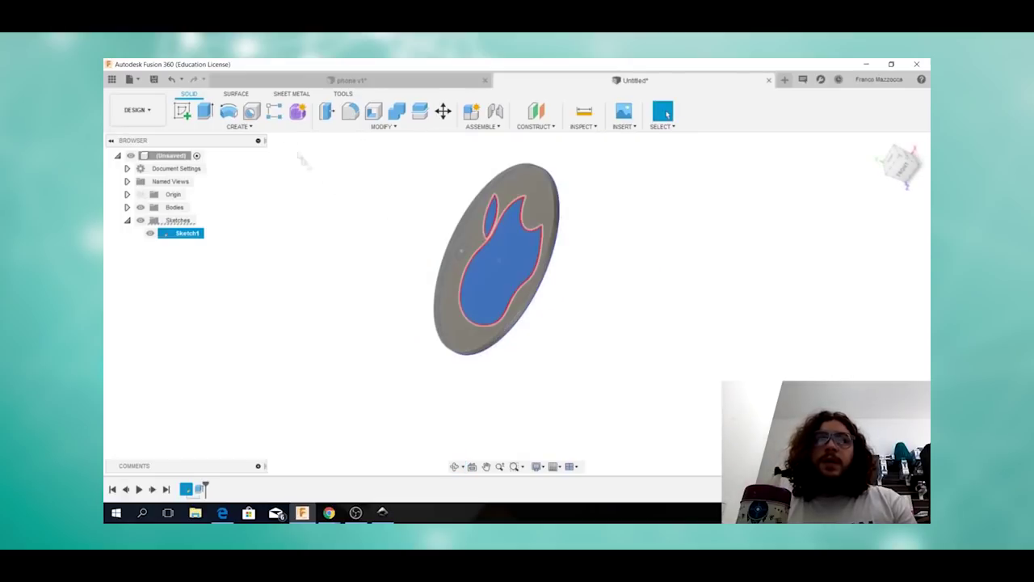
{"action": "left_click", "coordinate": [203, 116]}
{"action": "left_click_drag", "start_coordinate": [484, 214], "coordinate": [434, 192]}
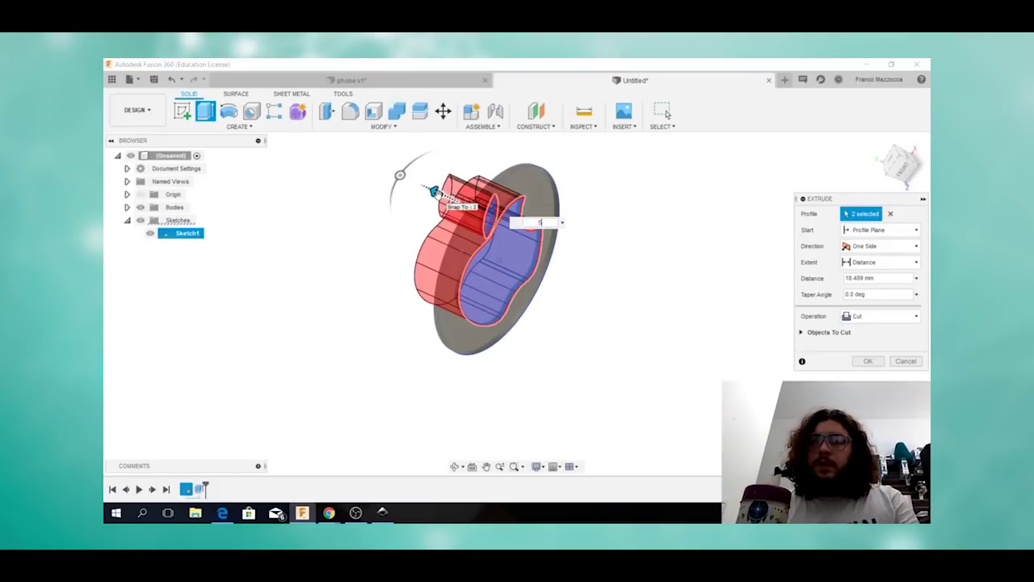
{"action": "key", "text": "Return"}
{"action": "middle_click_drag", "start_coordinate": [577, 241], "coordinate": [602, 247], "text": "shift"}
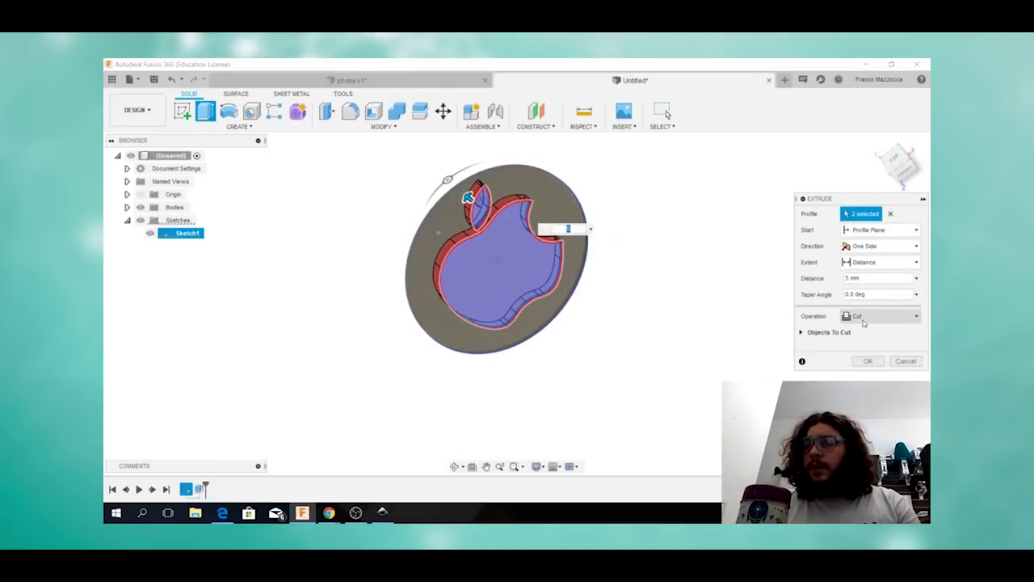
- Set the apple and leaf extrusion's operation to Join and complete it
{"action": "left_click", "coordinate": [873, 318]}
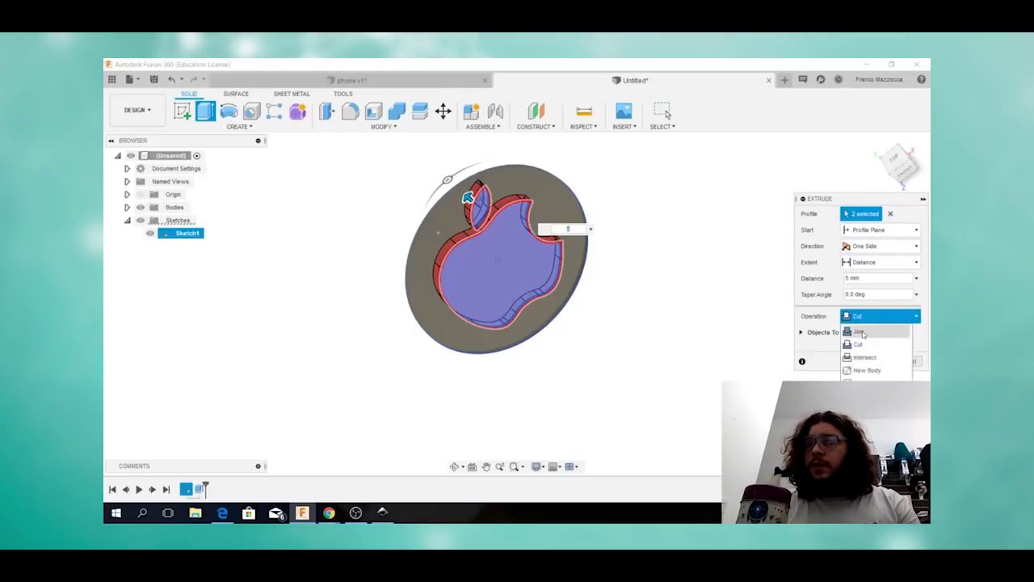
{"action": "left_click", "coordinate": [863, 333]}
{"action": "middle_click_drag", "start_coordinate": [565, 270], "coordinate": [462, 257], "text": "shift"}
{"action": "left_click", "coordinate": [866, 347]}
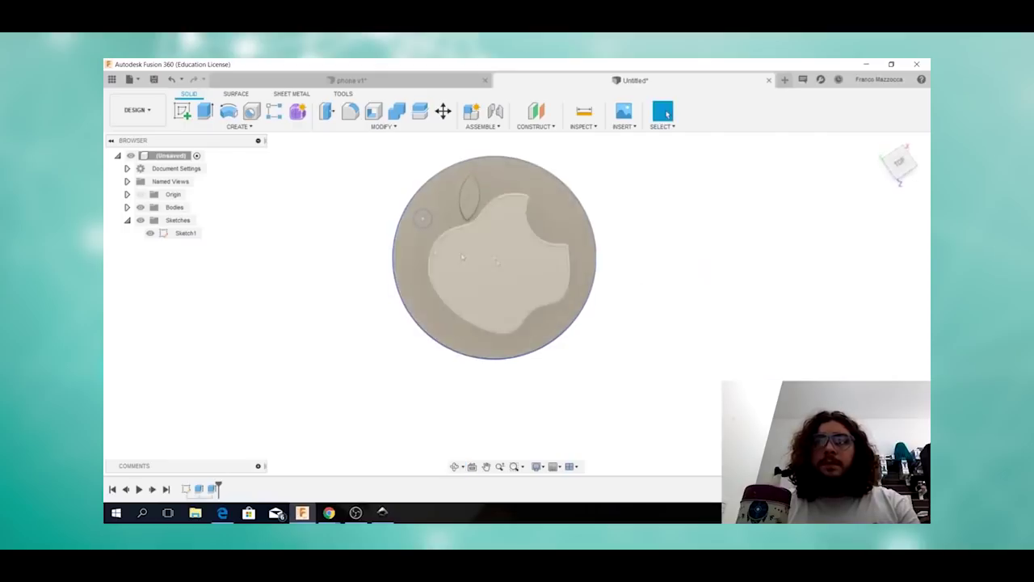
- Edit the disc's extrusion to exclude the small circle profile, leaving a through hole beside the leaf
{"action": "right_click", "coordinate": [198, 489]}
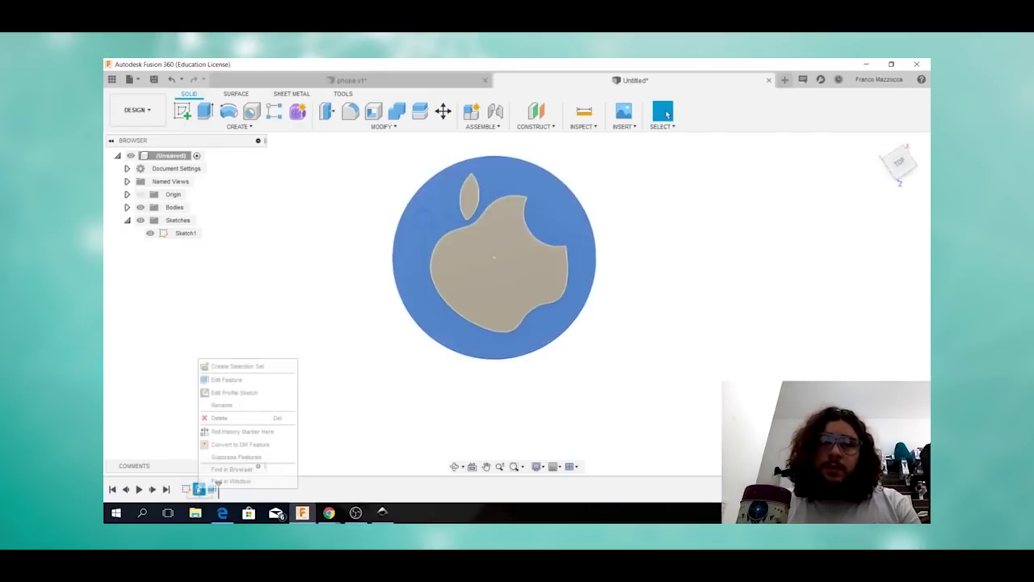
{"action": "left_click", "coordinate": [235, 377]}
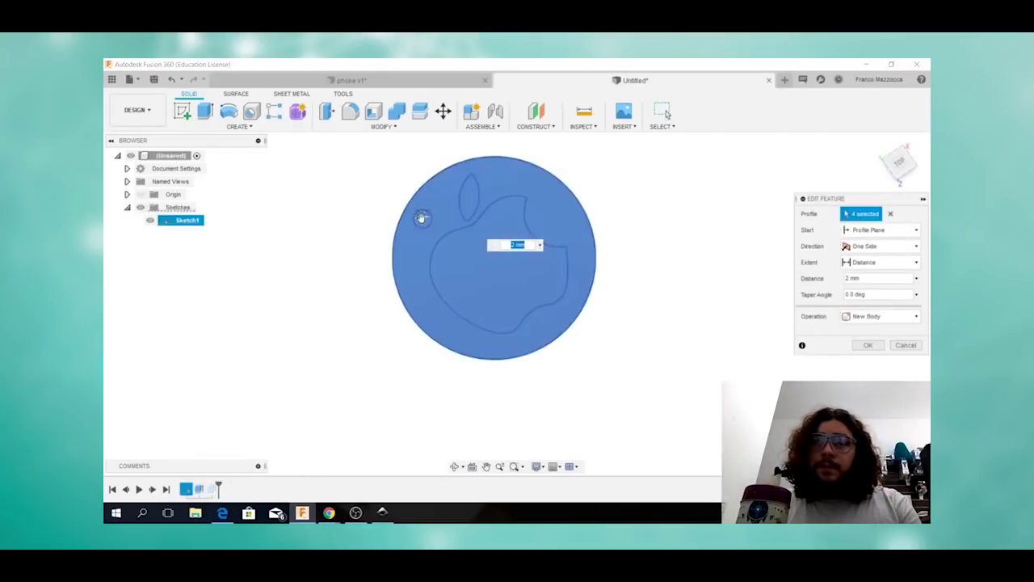
{"action": "left_click", "coordinate": [868, 344]}
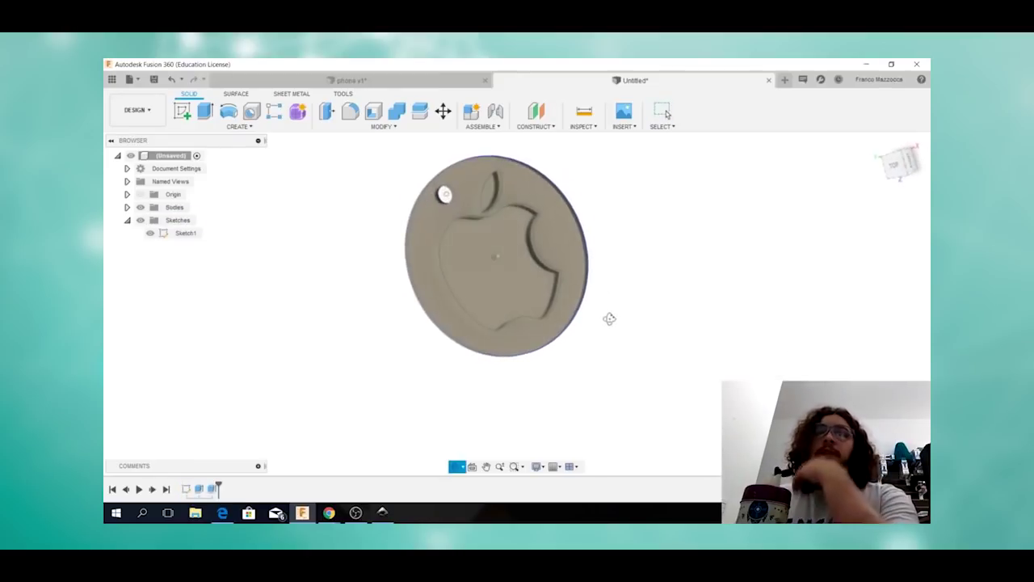
- Edit the apple and leaf extrusion to use the Cut operation instead of Join
{"action": "right_click", "coordinate": [212, 489]}
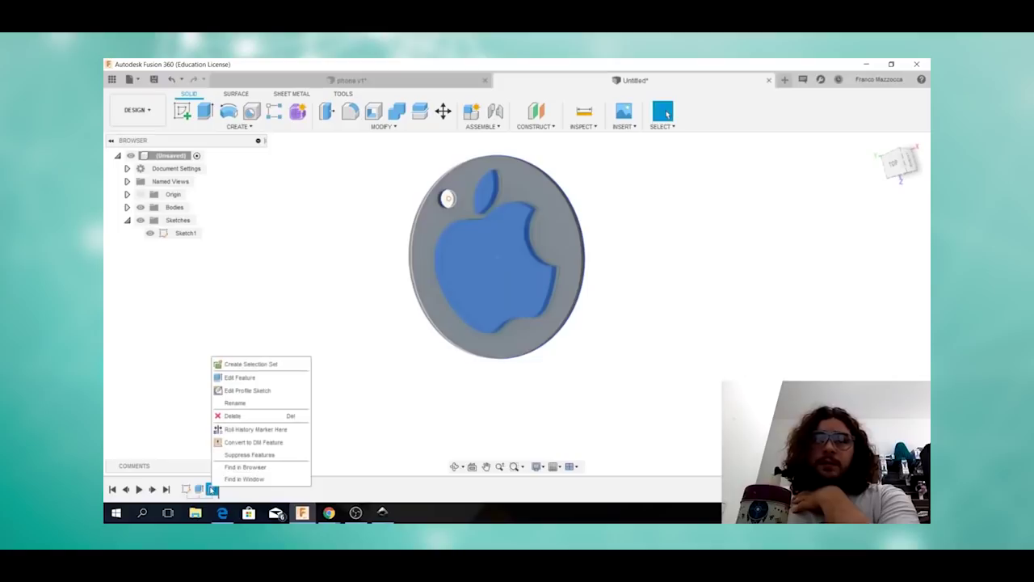
{"action": "left_click", "coordinate": [239, 377]}
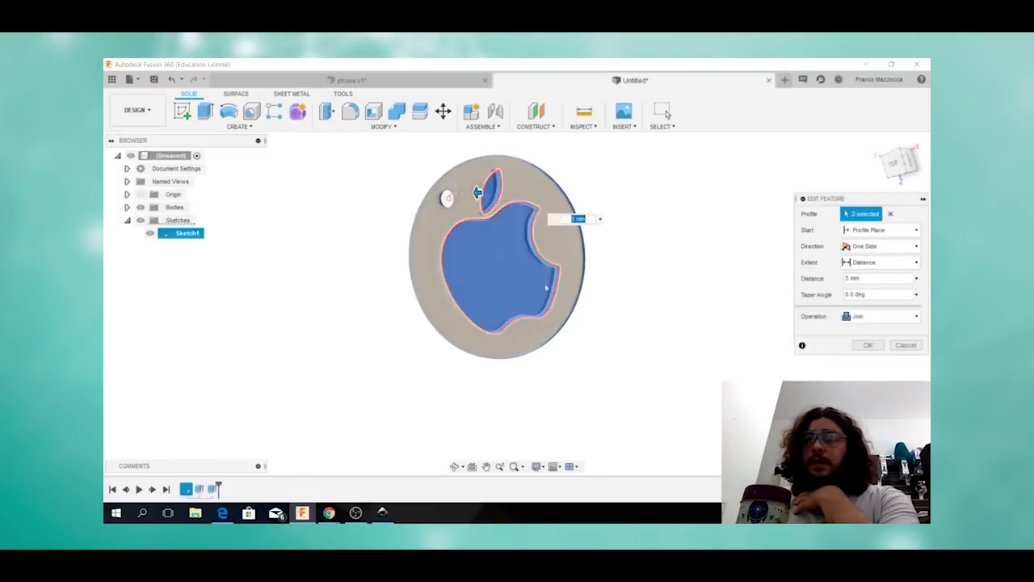
{"action": "left_click", "coordinate": [860, 316]}
{"action": "left_click", "coordinate": [859, 345]}
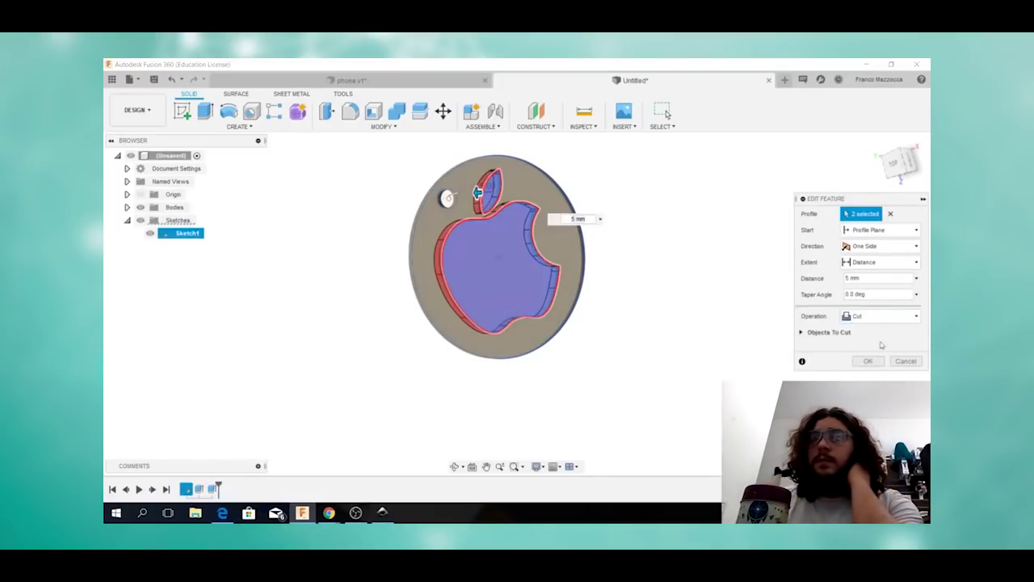
{"action": "left_click", "coordinate": [872, 360]}
{"action": "middle_click_drag", "start_coordinate": [582, 258], "coordinate": [366, 267], "text": "shift"}
{"action": "key", "text": "Escape"}
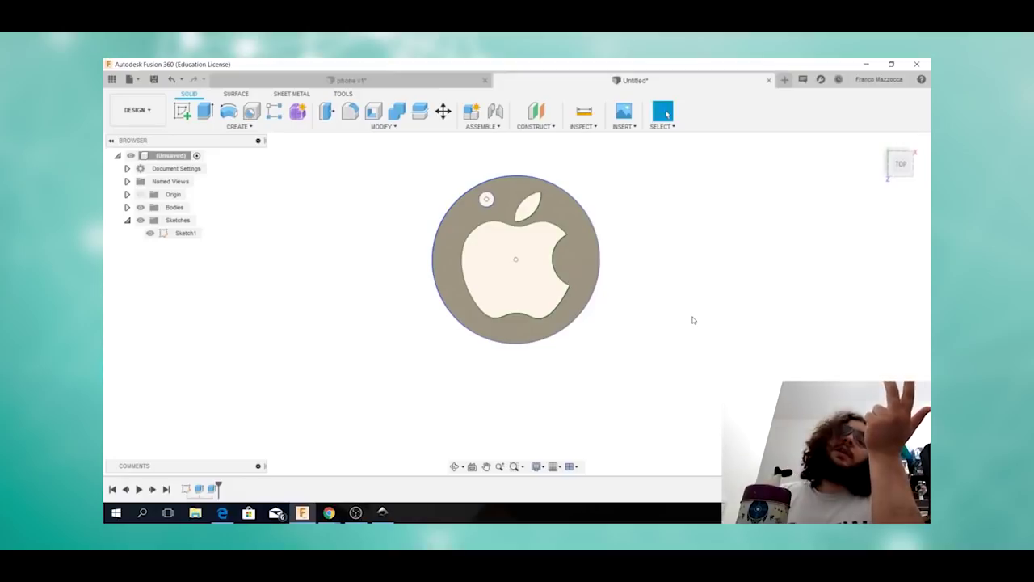
- Undo the extrusions and both drawn circles until only the imported logo remains, and finish the sketch
{"action": "scroll", "coordinate": [505, 207], "scroll_direction": "up", "scroll_amount": 3}
{"action": "left_click_drag", "start_coordinate": [505, 207], "coordinate": [509, 212], "text": "shift"}
{"action": "middle_click_drag", "start_coordinate": [509, 213], "coordinate": [501, 210], "text": "shift"}
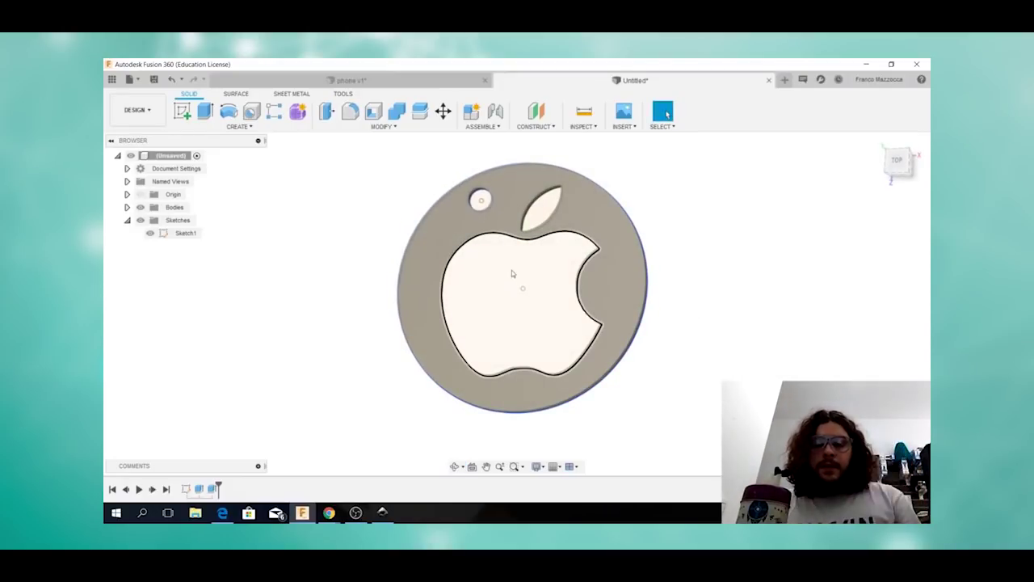
{"action": "key", "text": "ctrl+z"}
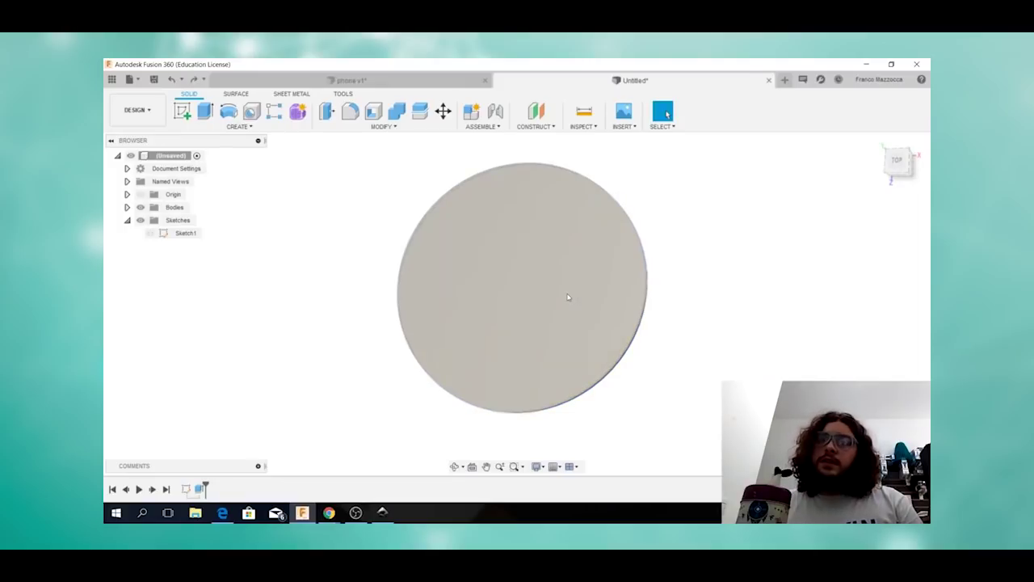
{"action": "key", "text": "ctrl+z"}
{"action": "key", "text": "ctrl+z"}
{"action": "key", "text": "ctrl+z"}
{"action": "key", "text": "ctrl+z"}
{"action": "scroll", "coordinate": [634, 291], "scroll_direction": "down", "scroll_amount": 2}
{"action": "middle_click_drag", "start_coordinate": [659, 301], "coordinate": [647, 258], "text": "shift"}
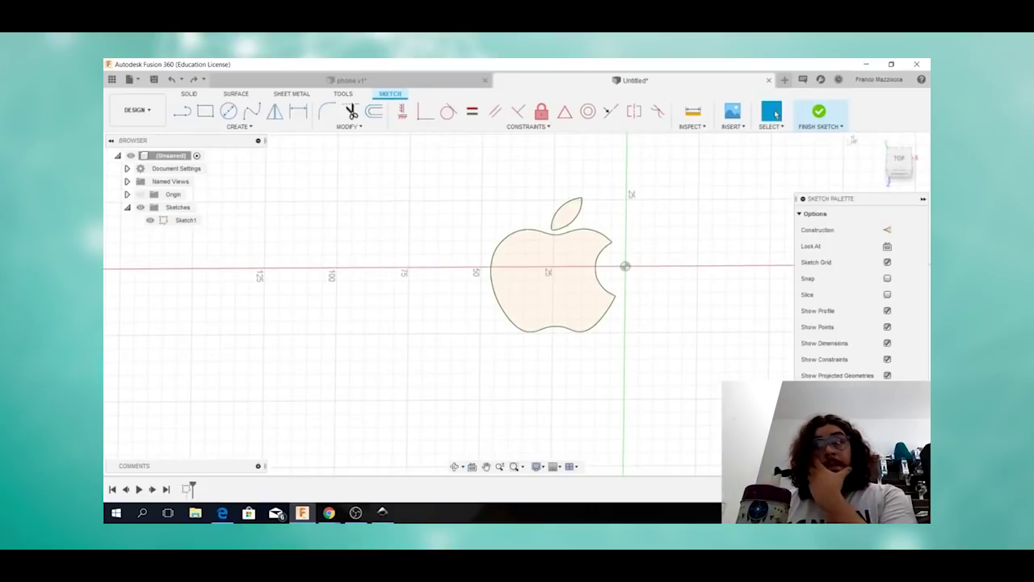
{"action": "left_click", "coordinate": [820, 111]}
{"action": "scroll", "coordinate": [534, 280], "scroll_direction": "up", "scroll_amount": 1}
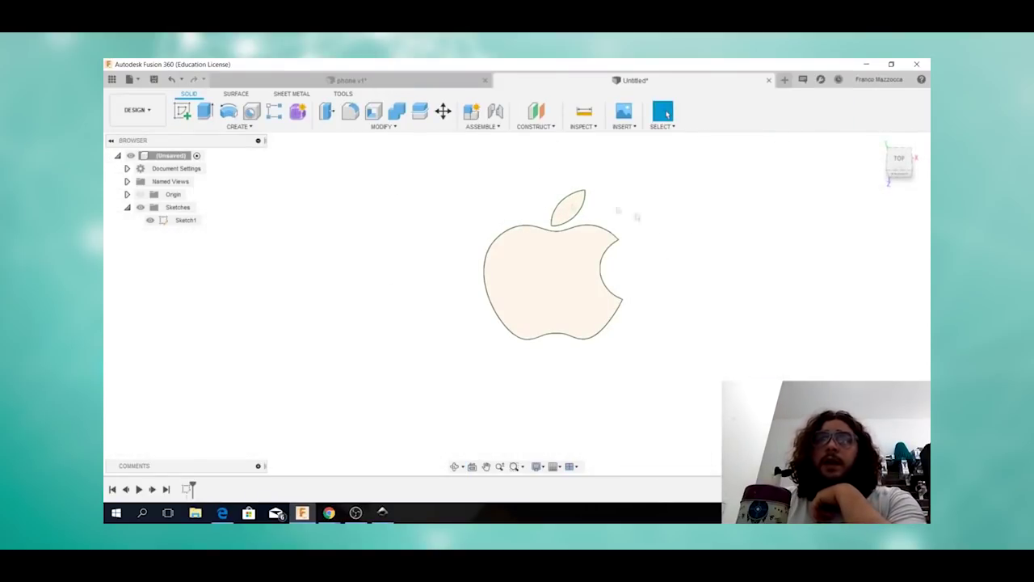
- Extrude the apple profile without the leaf by about 22.1 mm as a new body
{"action": "left_click", "coordinate": [204, 113]}
{"action": "left_click", "coordinate": [531, 267]}
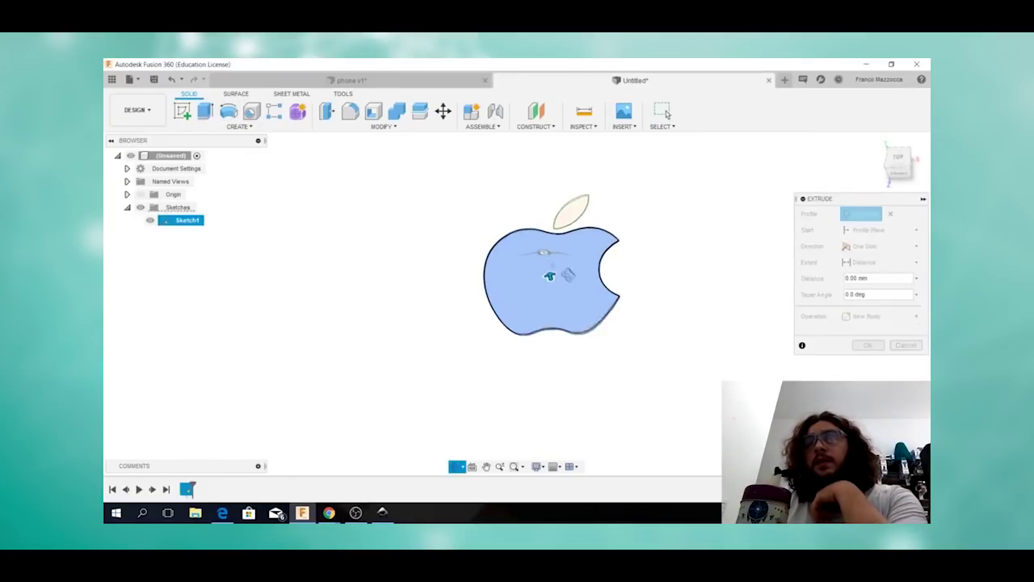
{"action": "left_click_drag", "start_coordinate": [543, 258], "coordinate": [534, 235]}
{"action": "middle_click_drag", "start_coordinate": [533, 235], "coordinate": [496, 229], "text": "shift"}
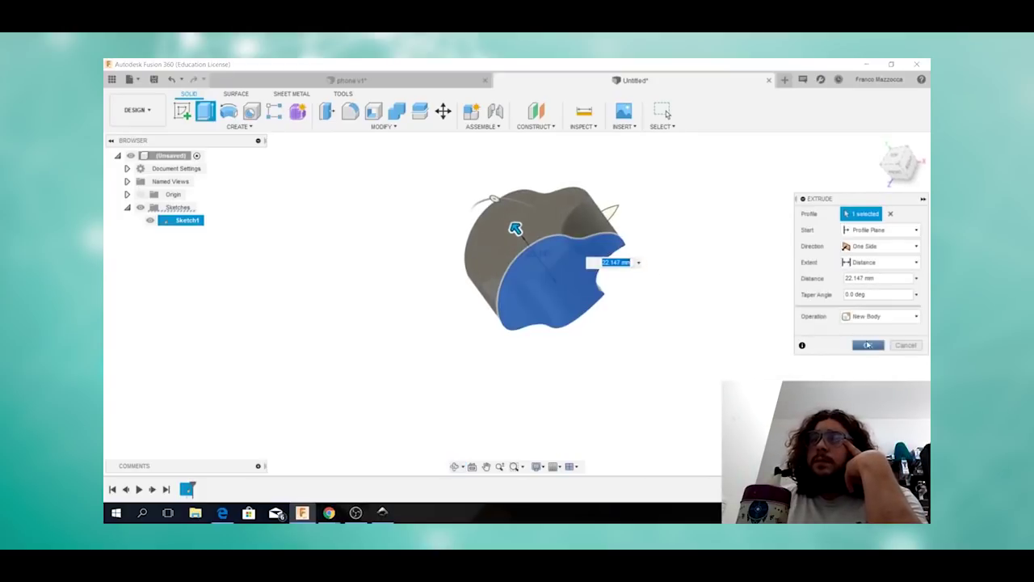
{"action": "left_click", "coordinate": [867, 345]}
- Shell the apple body with an inside thickness of 1.2 mm, removing its two opposite flat faces
{"action": "middle_click_drag", "start_coordinate": [580, 251], "coordinate": [541, 259], "text": "shift"}
{"action": "left_click", "coordinate": [510, 256]}
{"action": "middle_click_drag", "start_coordinate": [635, 290], "coordinate": [588, 260], "text": "shift"}
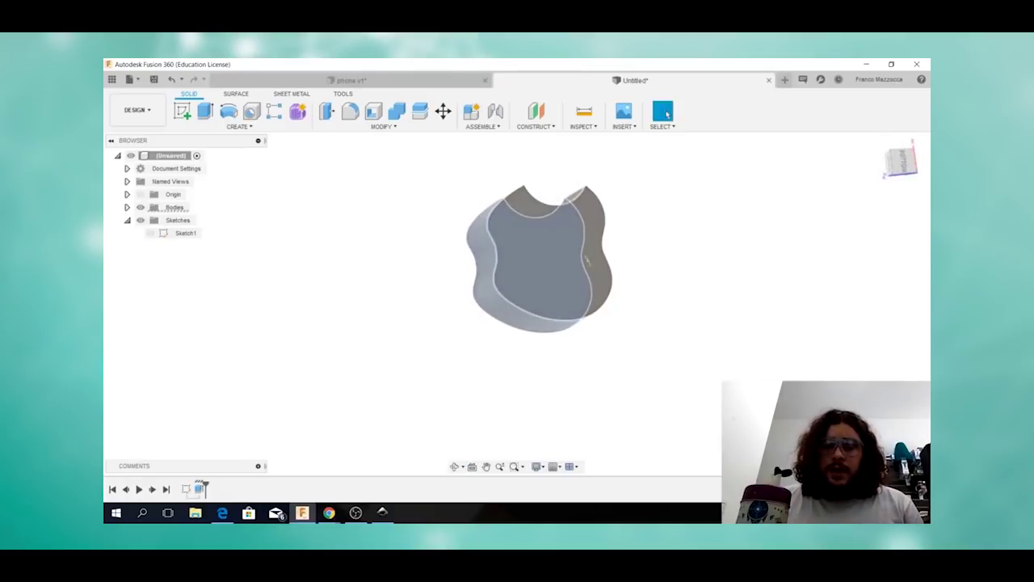
{"action": "left_click", "coordinate": [567, 267], "text": "ctrl"}
{"action": "middle_click_drag", "start_coordinate": [446, 208], "coordinate": [559, 201], "text": "shift"}
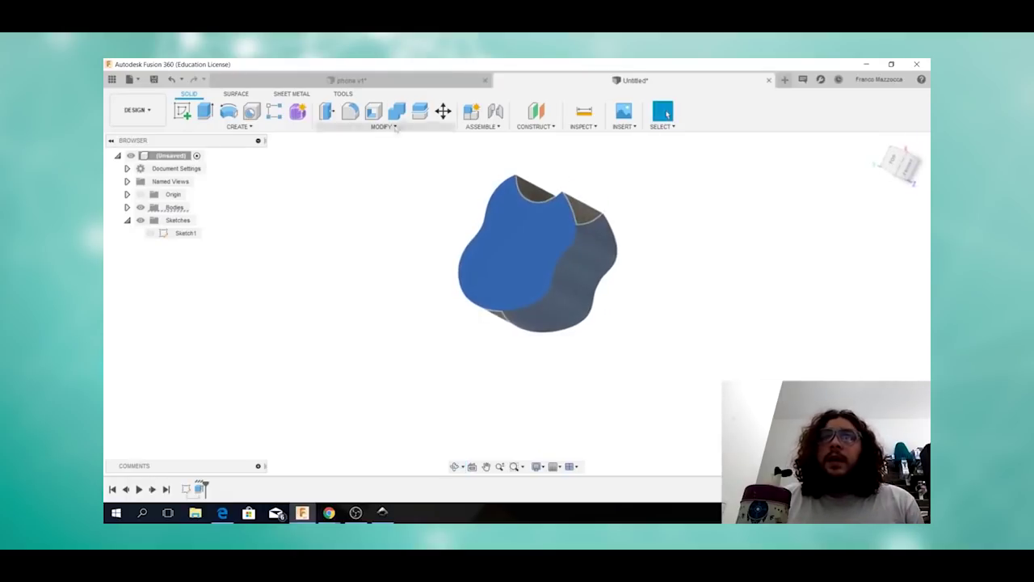
{"action": "left_click", "coordinate": [373, 113]}
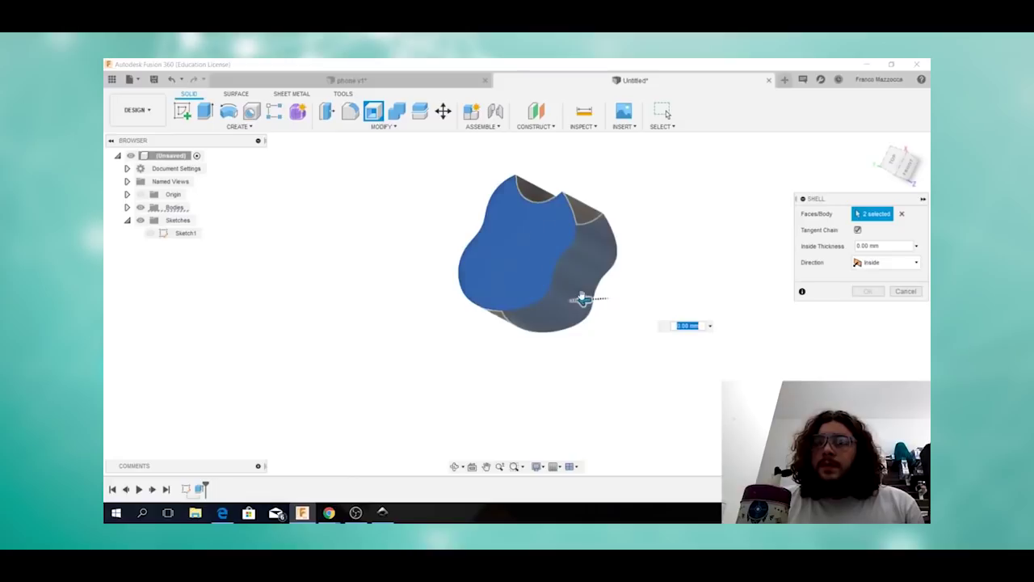
{"action": "left_click_drag", "start_coordinate": [584, 299], "coordinate": [577, 299]}
{"action": "middle_click_drag", "start_coordinate": [577, 299], "coordinate": [556, 244], "text": "shift"}
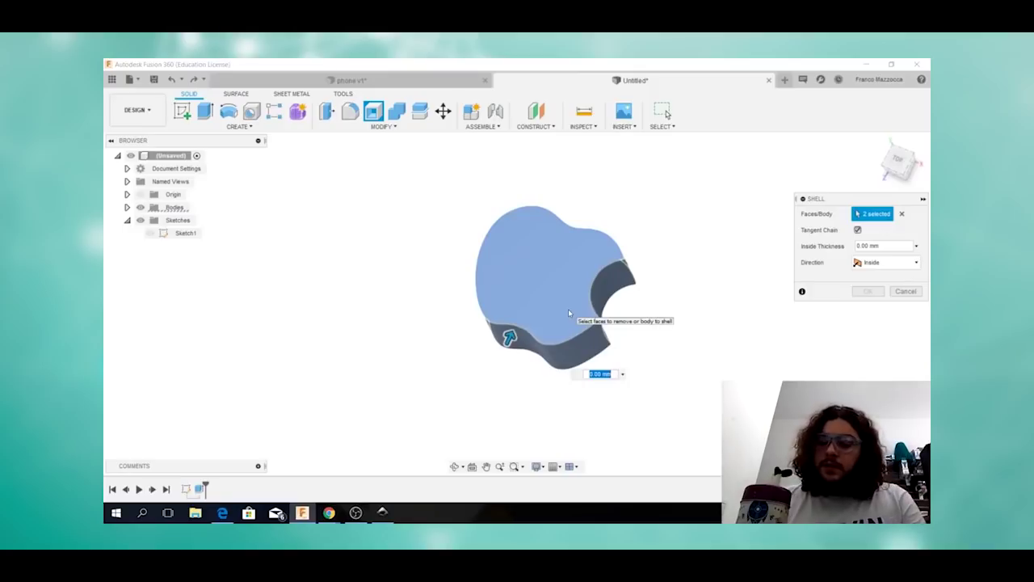
{"action": "type", "text": "1.2"}
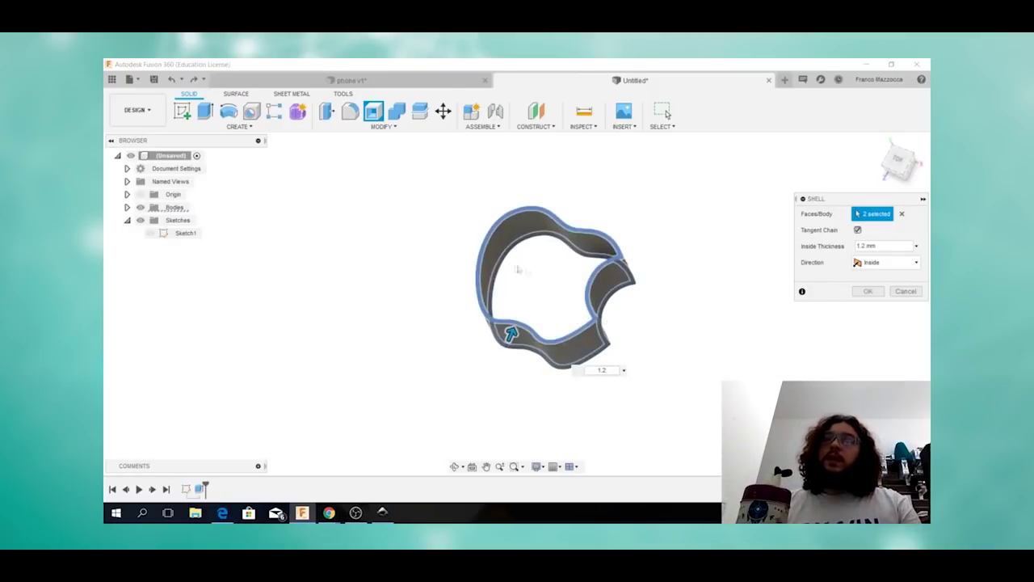
{"action": "scroll", "coordinate": [540, 287], "scroll_direction": "up", "scroll_amount": 3}
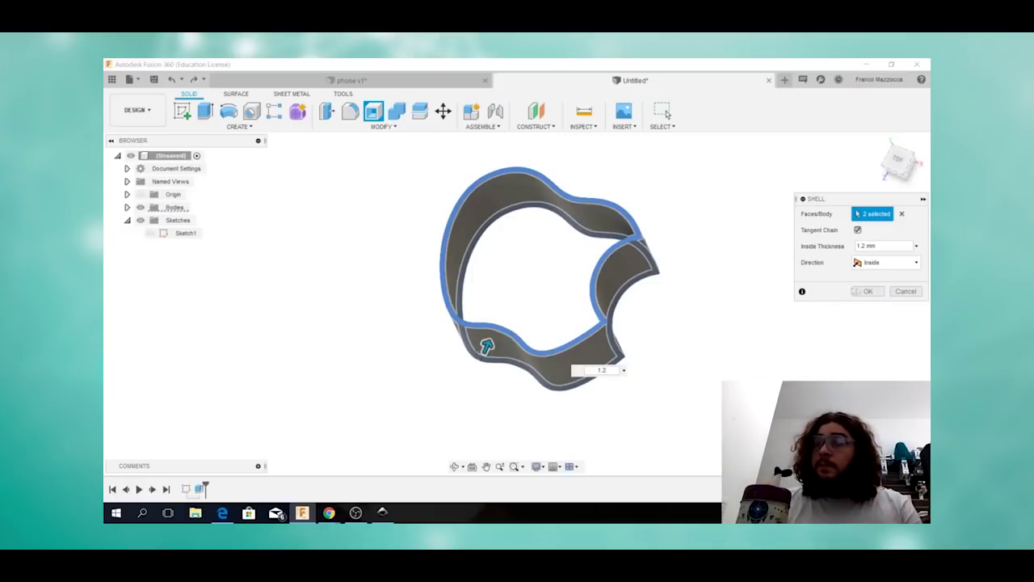
{"action": "left_click", "coordinate": [867, 292]}
- Create a sketch on the thin bottom rim face of the shelled apple
{"action": "middle_click_drag", "start_coordinate": [468, 291], "coordinate": [475, 208], "text": "shift"}
{"action": "scroll", "coordinate": [481, 206], "scroll_direction": "up", "scroll_amount": 5}
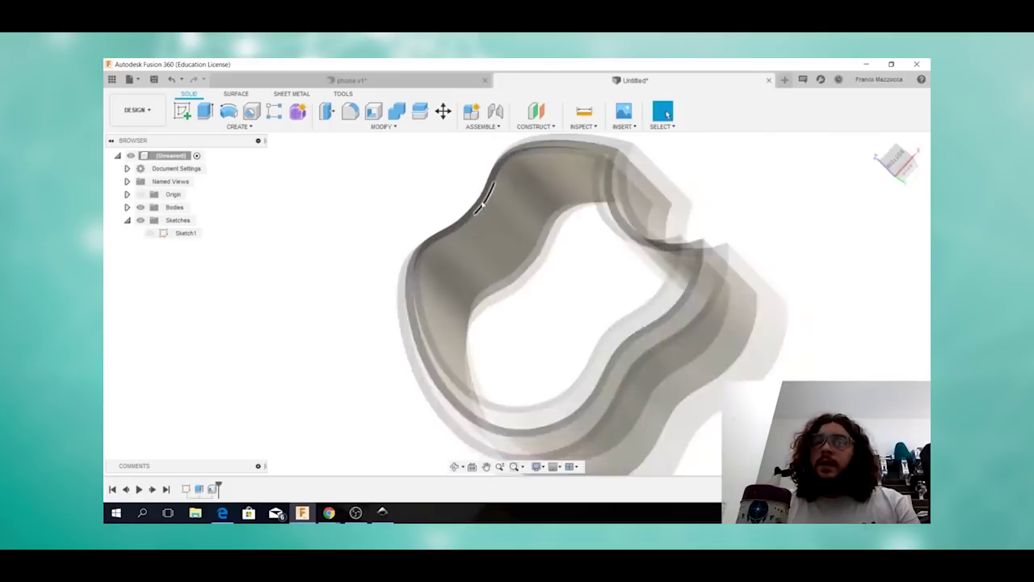
{"action": "scroll", "coordinate": [481, 205], "scroll_direction": "up", "scroll_amount": 3}
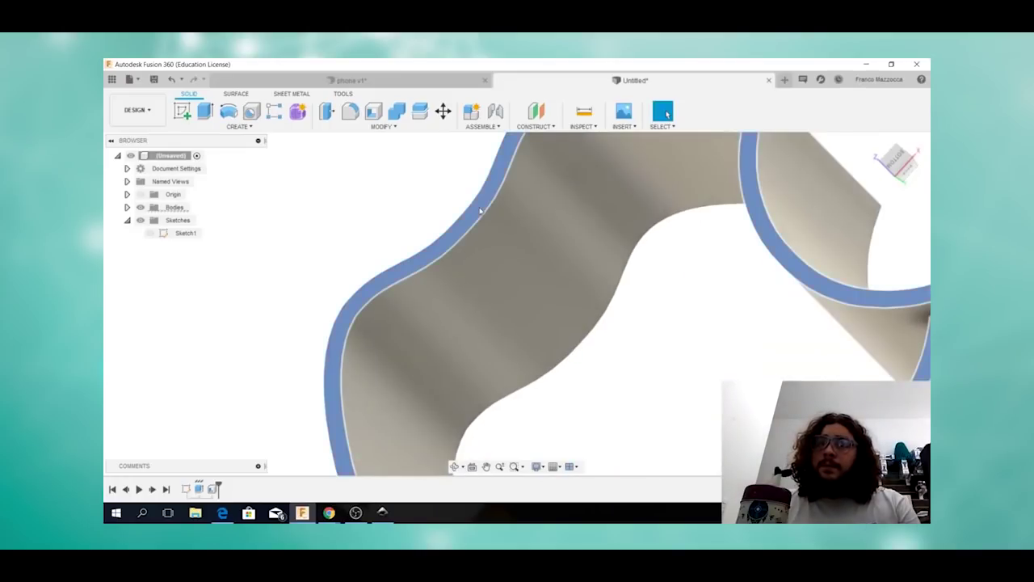
{"action": "right_click", "coordinate": [480, 210]}
{"action": "left_click", "coordinate": [479, 266]}
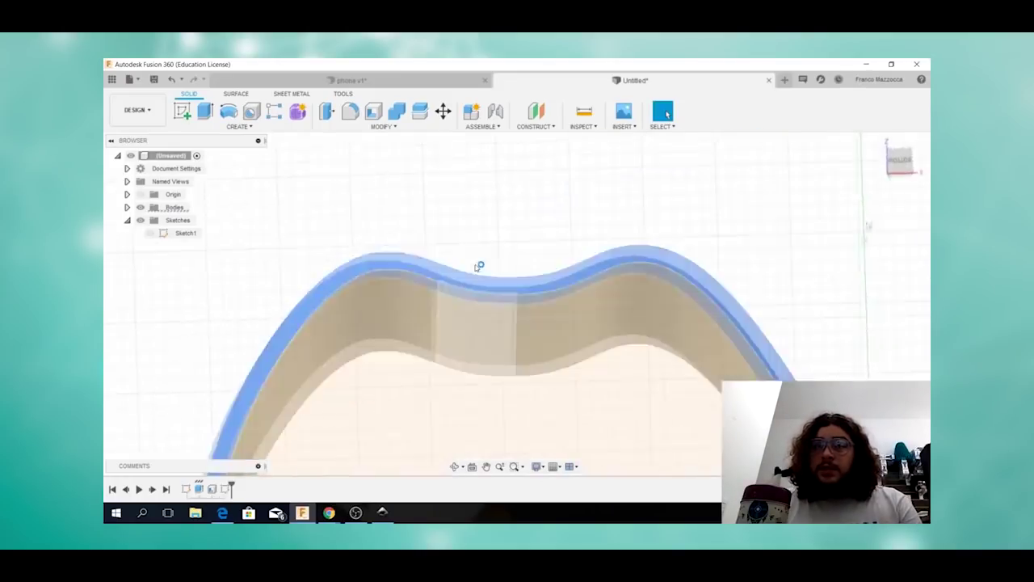
- Project the shelled apple's bottom rim face into the new sketch
{"action": "left_click", "coordinate": [479, 267]}
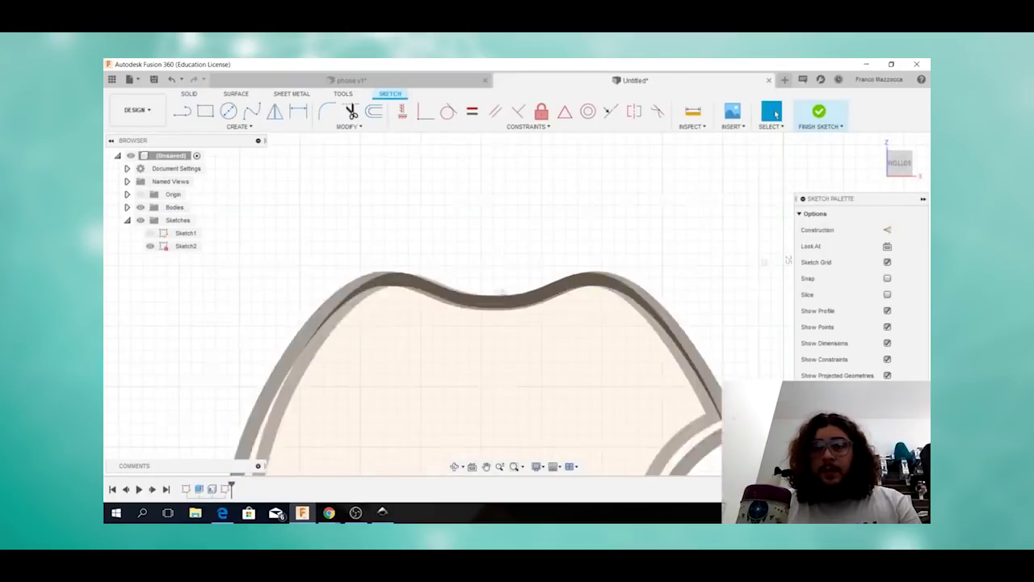
{"action": "scroll", "coordinate": [514, 343], "scroll_direction": "down", "scroll_amount": 1}
{"action": "middle_click_drag", "start_coordinate": [514, 340], "coordinate": [509, 215]}
{"action": "scroll", "coordinate": [512, 236], "scroll_direction": "up", "scroll_amount": 3}
{"action": "scroll", "coordinate": [512, 242], "scroll_direction": "down", "scroll_amount": 3}
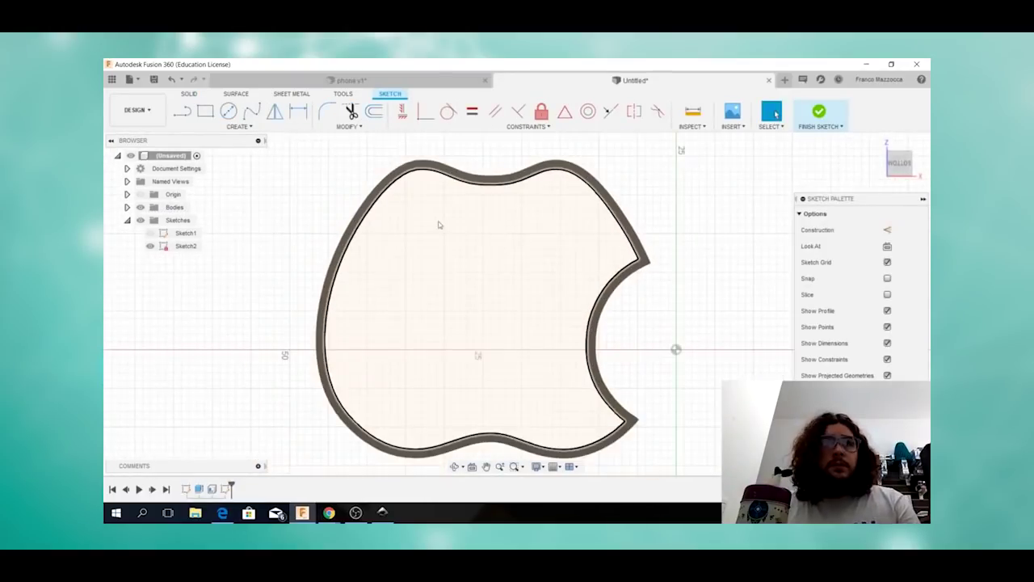
{"action": "left_click", "coordinate": [271, 128]}
{"action": "mouse_move", "coordinate": [255, 330]}
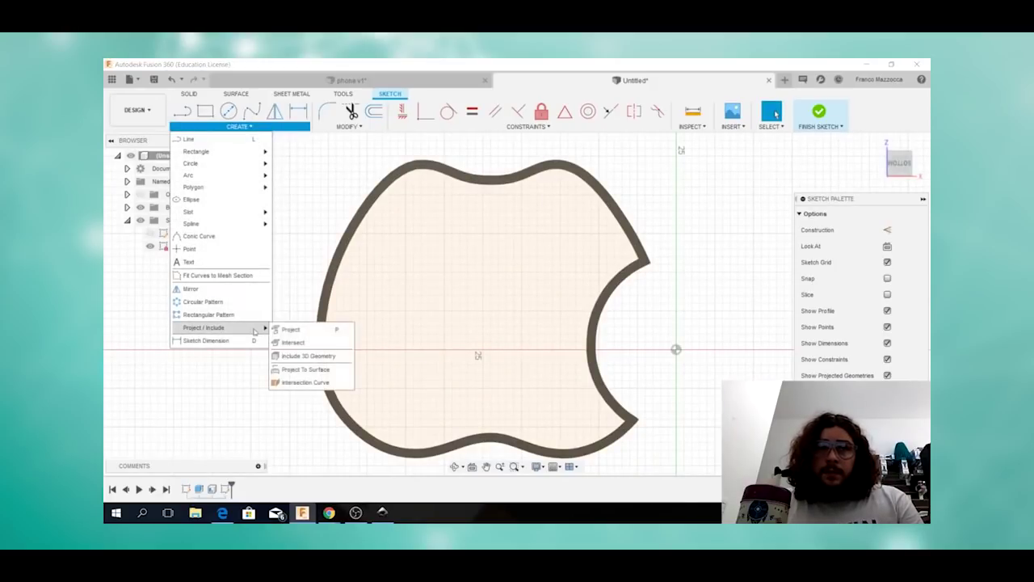
{"action": "left_click", "coordinate": [290, 329]}
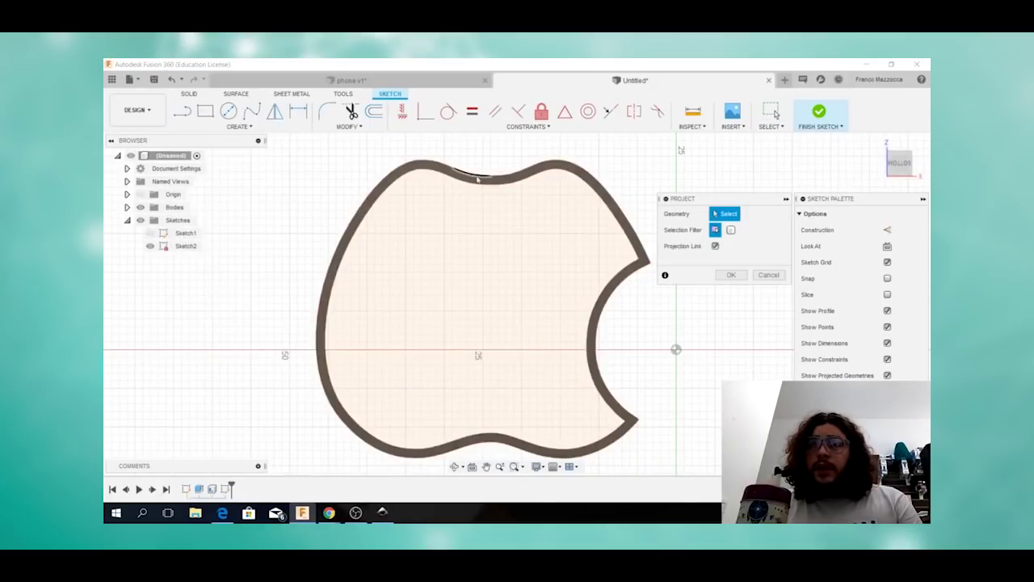
{"action": "scroll", "coordinate": [594, 243], "scroll_direction": "down", "scroll_amount": 2}
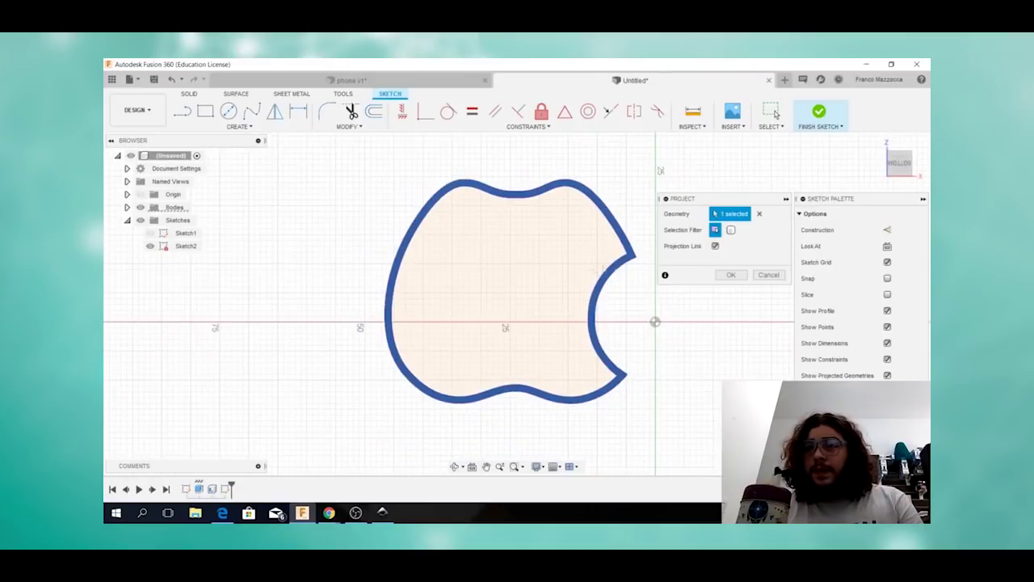
{"action": "left_click", "coordinate": [730, 275]}
{"action": "scroll", "coordinate": [441, 196], "scroll_direction": "up", "scroll_amount": 8}
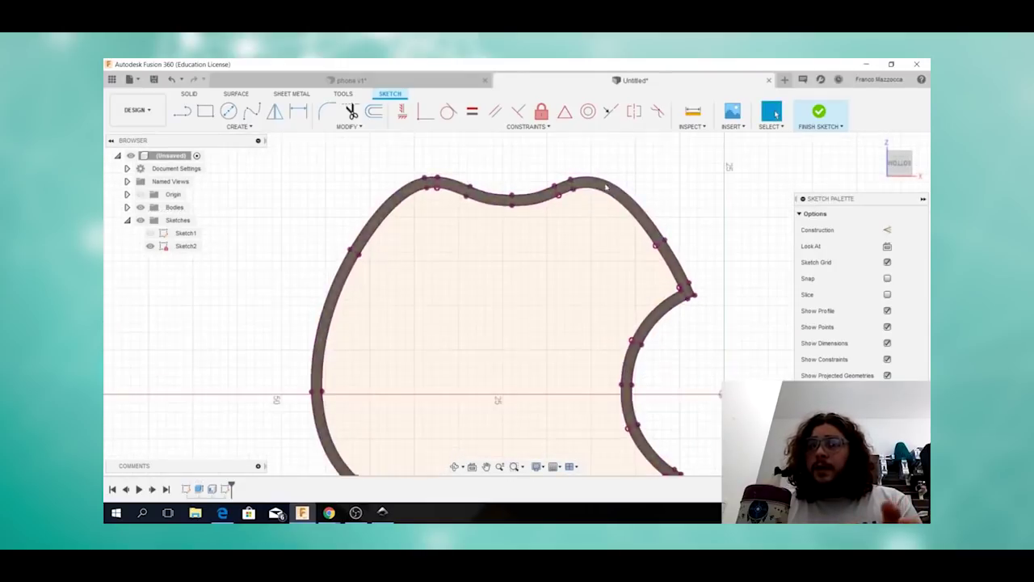
- Offset the rim's outer outline outward by about 2.48 mm and finish the sketch
{"action": "scroll", "coordinate": [441, 196], "scroll_direction": "down", "scroll_amount": 6}
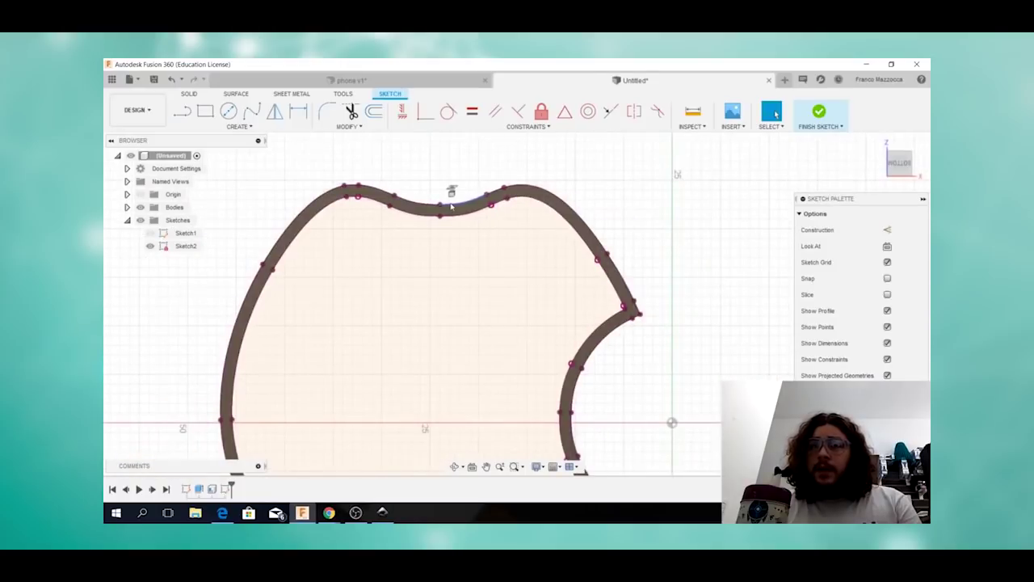
{"action": "key", "text": "o"}
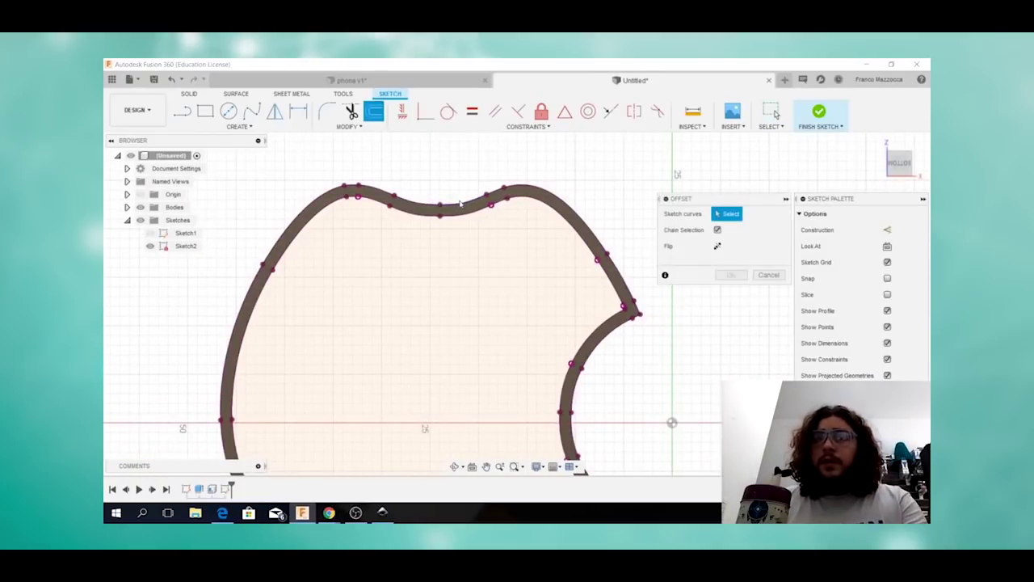
{"action": "left_click", "coordinate": [463, 202]}
{"action": "left_click_drag", "start_coordinate": [461, 192], "coordinate": [458, 178]}
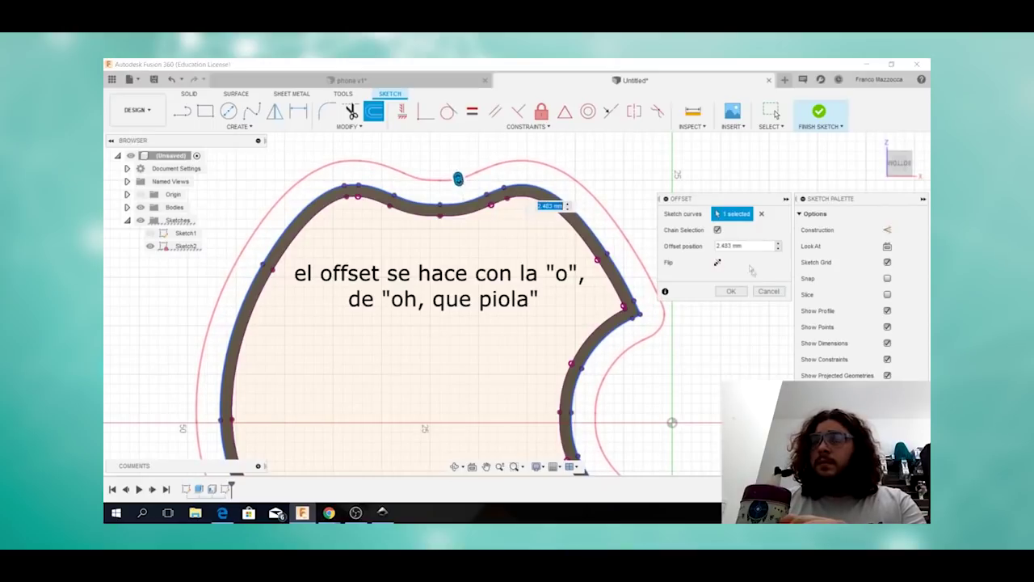
{"action": "left_click", "coordinate": [742, 293]}
{"action": "middle_click_drag", "start_coordinate": [600, 207], "coordinate": [577, 194], "text": "shift"}
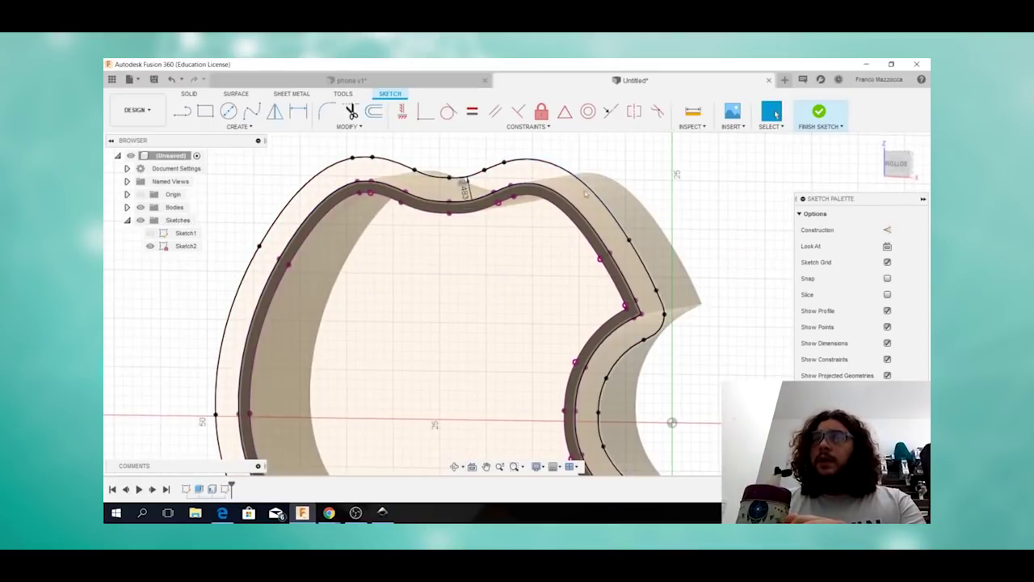
{"action": "left_click", "coordinate": [576, 195]}
{"action": "left_click", "coordinate": [818, 113]}
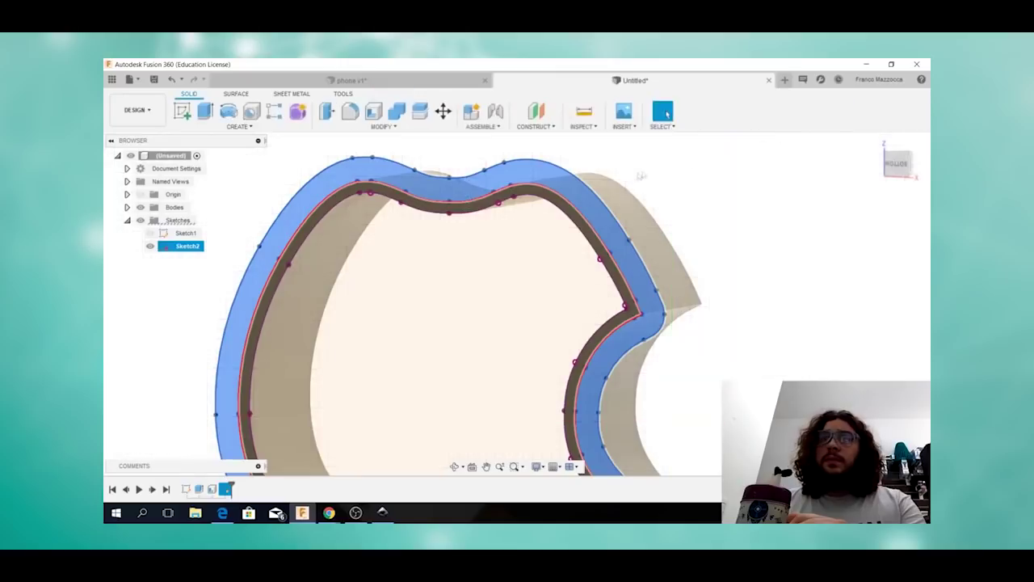
- Extrude the ring profile around the apple rim by about -2.9 mm, joining it to the body as a flange
{"action": "left_click", "coordinate": [205, 110]}
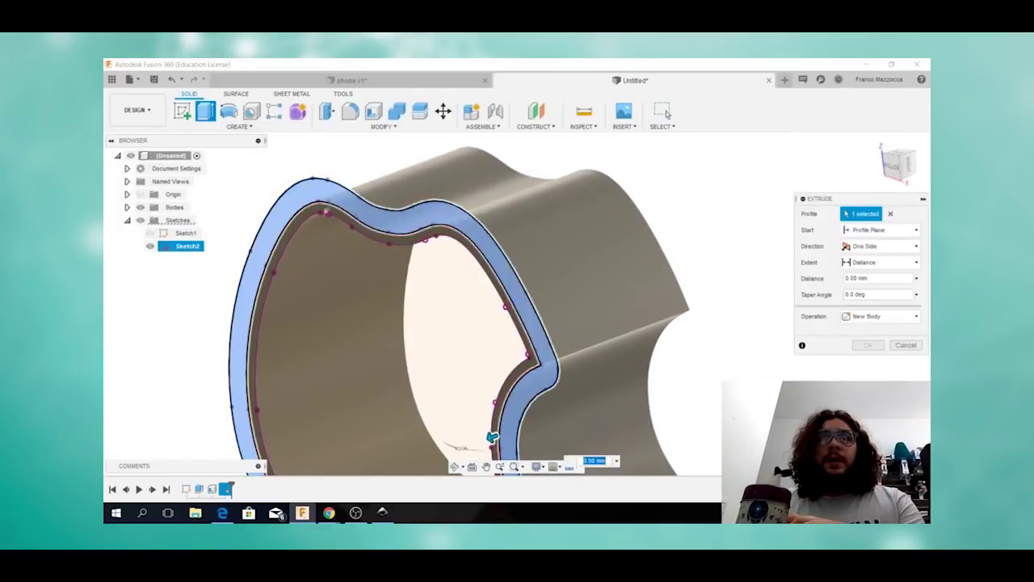
{"action": "scroll", "coordinate": [408, 361], "scroll_direction": "down", "scroll_amount": 5}
{"action": "left_click", "coordinate": [386, 359]}
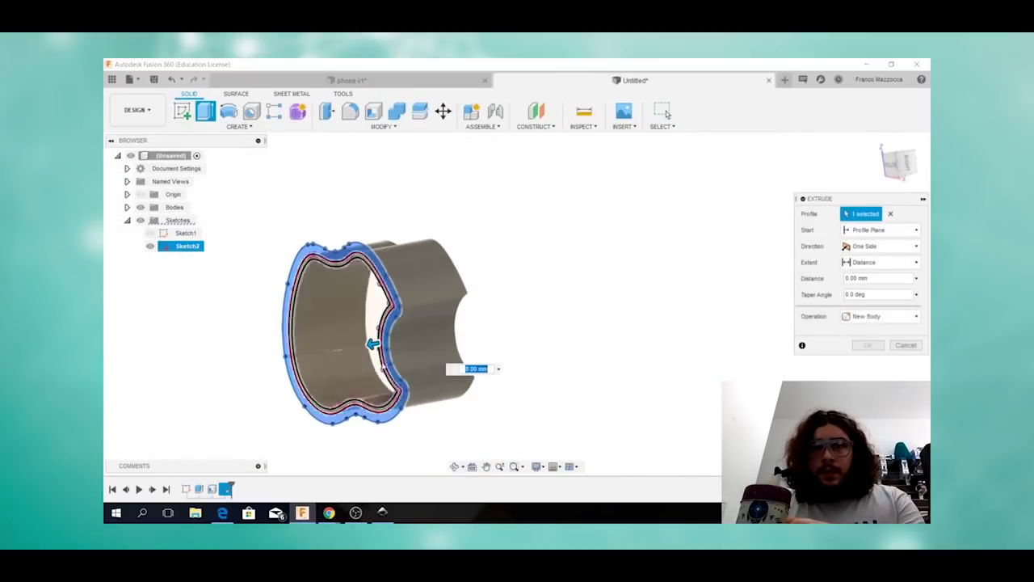
{"action": "left_click_drag", "start_coordinate": [377, 348], "coordinate": [396, 339]}
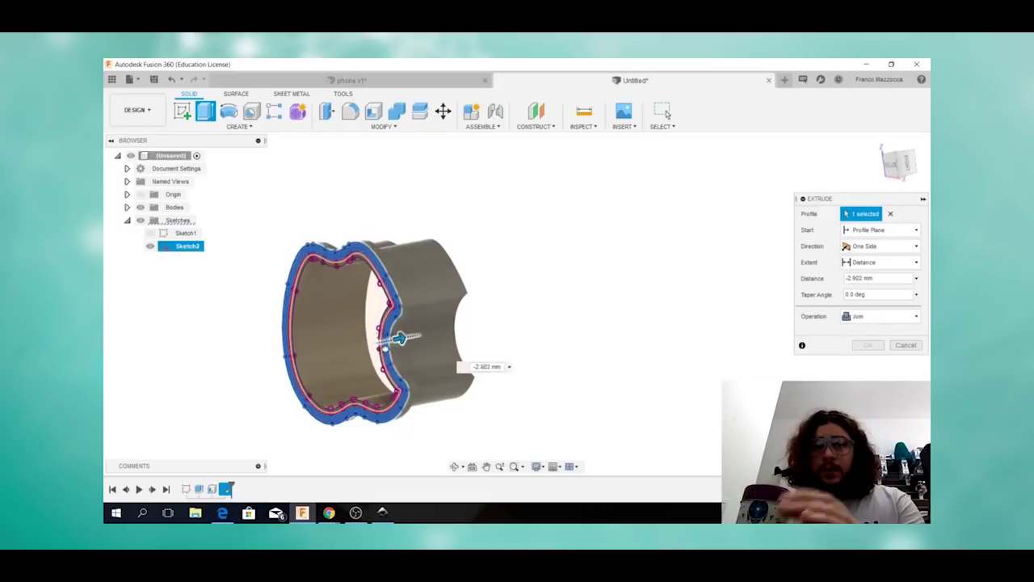
{"action": "left_click", "coordinate": [874, 343]}
{"action": "middle_click_drag", "start_coordinate": [461, 284], "coordinate": [340, 263], "text": "shift"}
{"action": "mouse_move", "coordinate": [440, 307]}
{"action": "middle_mouse_down", "text": "shift"}
{"action": "mouse_move", "coordinate": [404, 342]}
{"action": "mouse_move", "coordinate": [446, 295]}
{"action": "mouse_move", "coordinate": [384, 302]}
{"action": "mouse_move", "coordinate": [368, 344]}
{"action": "mouse_move", "coordinate": [365, 295]}
{"action": "mouse_move", "coordinate": [403, 293]}
{"action": "mouse_move", "coordinate": [346, 318]}
{"action": "mouse_move", "coordinate": [387, 323]}
{"action": "mouse_move", "coordinate": [368, 272]}
{"action": "mouse_move", "coordinate": [347, 323]}
{"action": "middle_mouse_up", "text": "shift"}
{"action": "scroll", "coordinate": [320, 381], "scroll_direction": "down", "scroll_amount": 2}
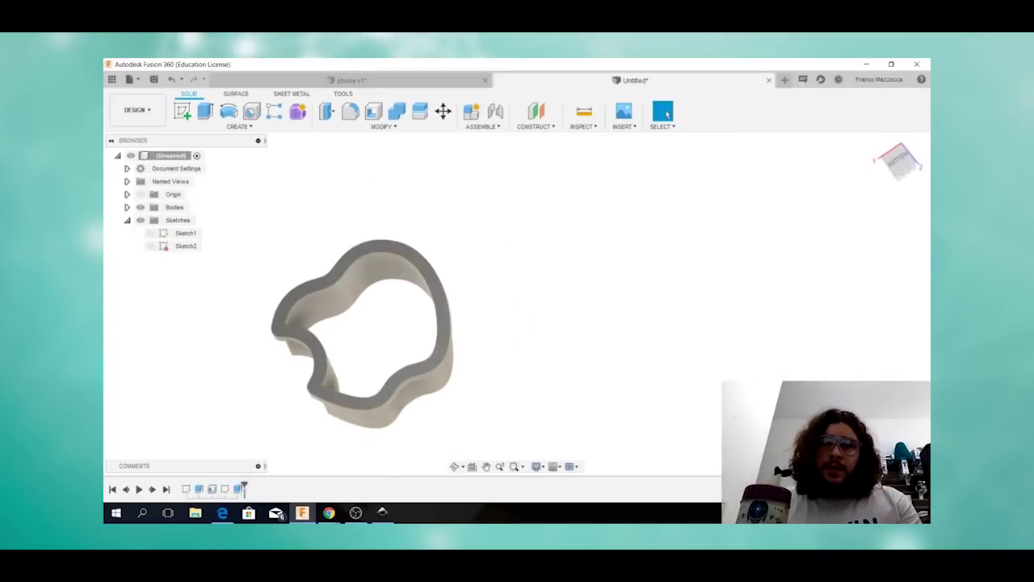
- Edit the rim sketch, offset the wall's outer outline inward by about 1.71 mm, and finish the sketch
{"action": "right_click", "coordinate": [226, 489]}
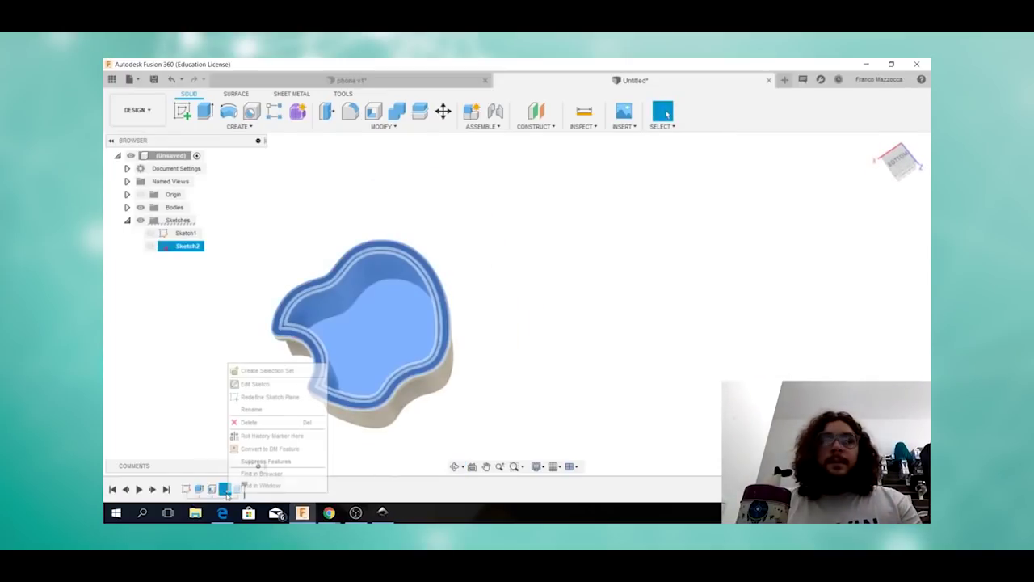
{"action": "left_click", "coordinate": [259, 372]}
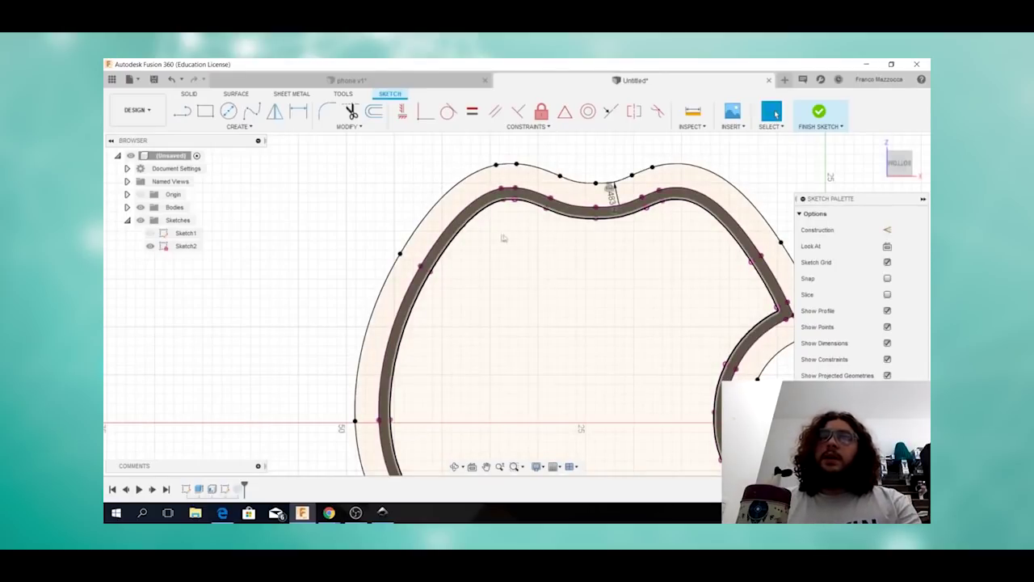
{"action": "key", "text": "o"}
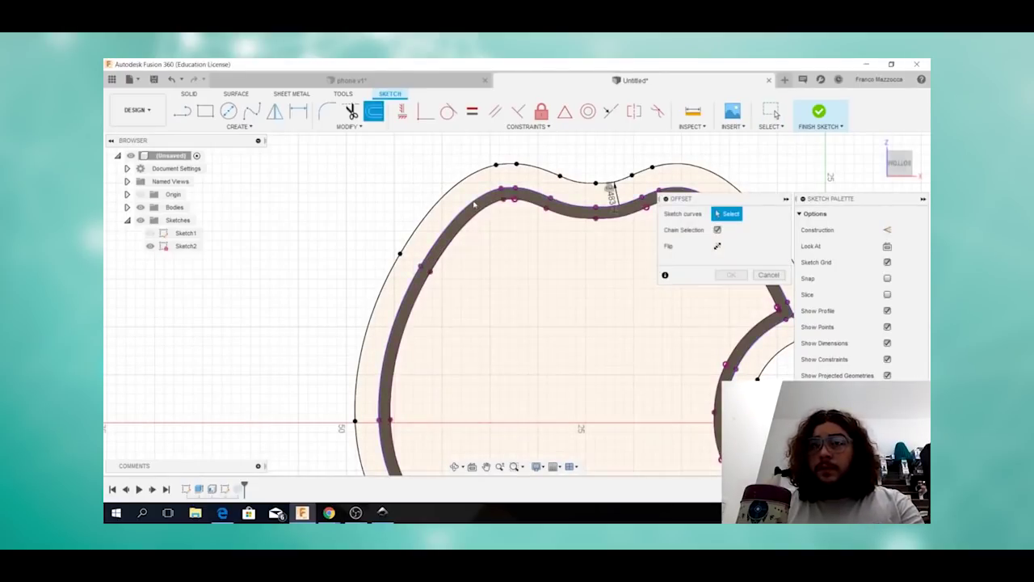
{"action": "left_click", "coordinate": [474, 205]}
{"action": "left_click_drag", "start_coordinate": [467, 193], "coordinate": [483, 215]}
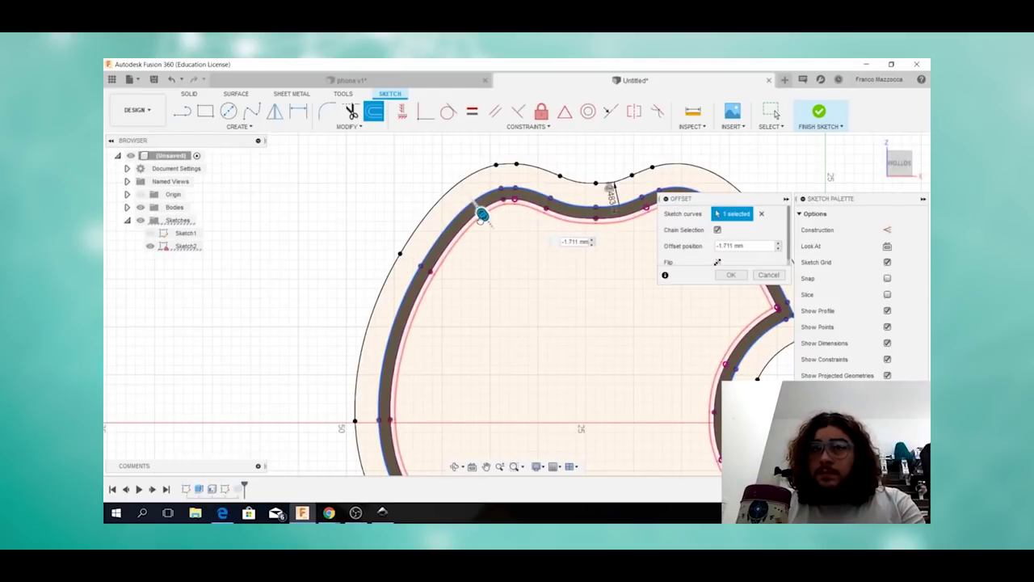
{"action": "scroll", "coordinate": [537, 257], "scroll_direction": "down", "scroll_amount": 2}
{"action": "middle_click_drag", "start_coordinate": [563, 291], "coordinate": [472, 200]}
{"action": "scroll", "coordinate": [509, 277], "scroll_direction": "down", "scroll_amount": 1}
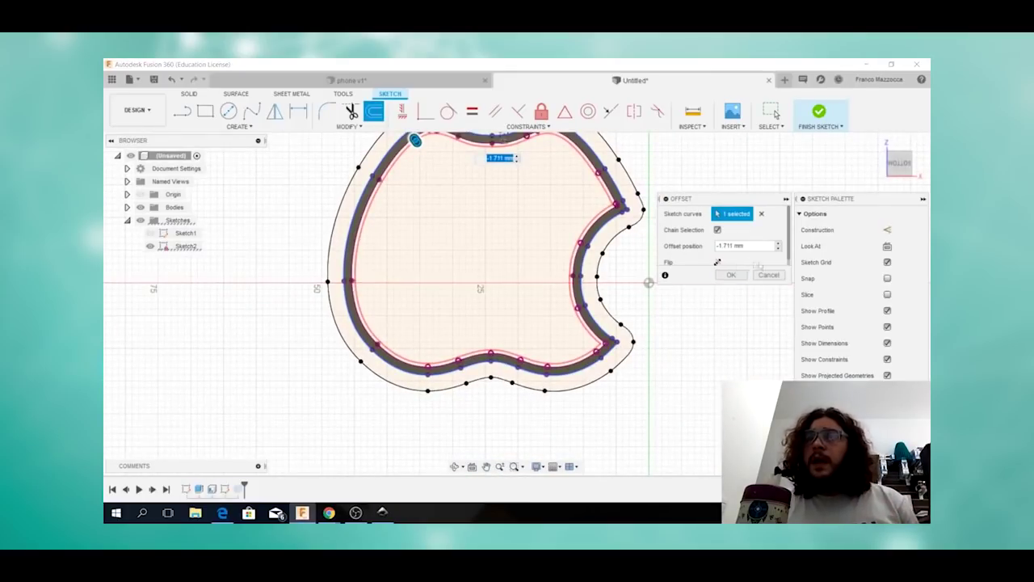
{"action": "left_click", "coordinate": [729, 275]}
{"action": "scroll", "coordinate": [477, 295], "scroll_direction": "down", "scroll_amount": 2}
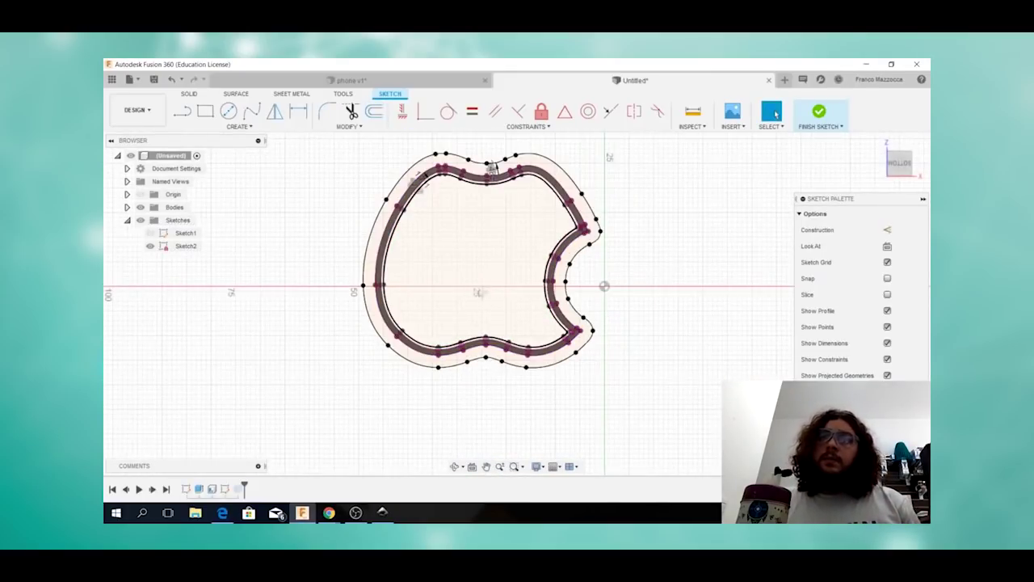
{"action": "left_click", "coordinate": [820, 114]}
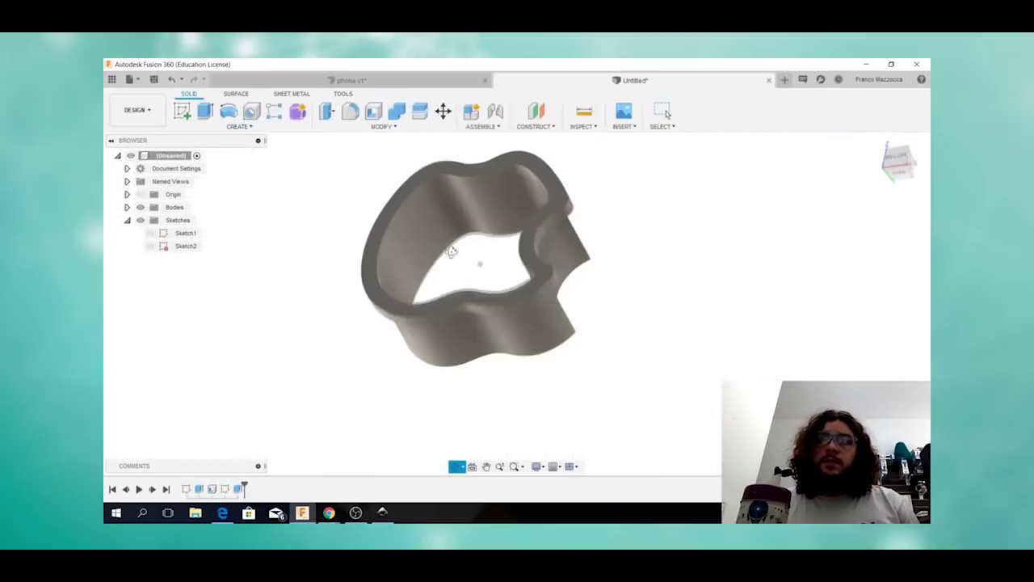
- Show the rim sketch and extrude the inner apple profile by about -0.96 mm as a new body
{"action": "left_click", "coordinate": [151, 247]}
{"action": "scroll", "coordinate": [436, 244], "scroll_direction": "up", "scroll_amount": 2}
{"action": "left_click", "coordinate": [437, 242]}
{"action": "left_click", "coordinate": [205, 112]}
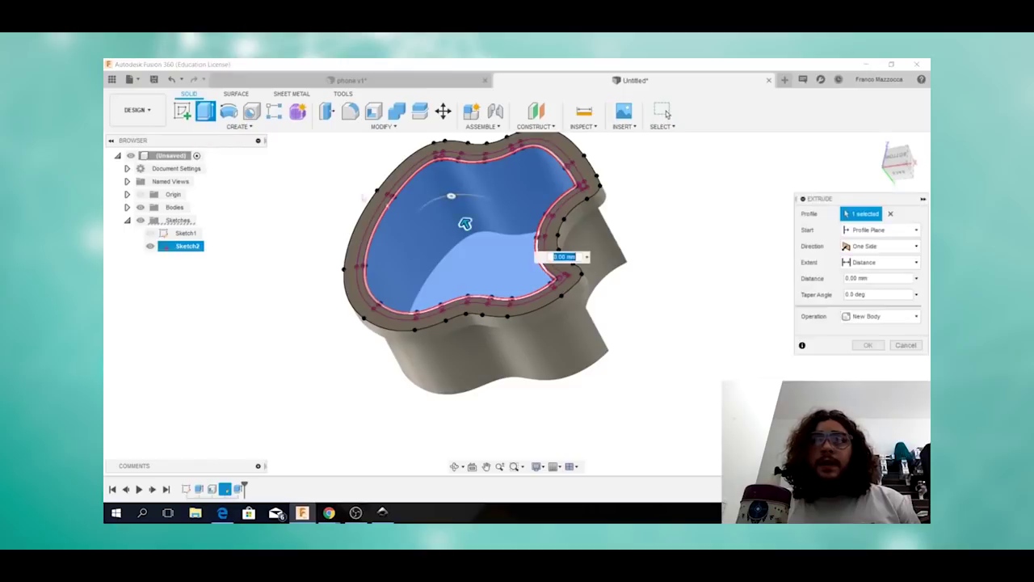
{"action": "left_click_drag", "start_coordinate": [465, 222], "coordinate": [476, 239]}
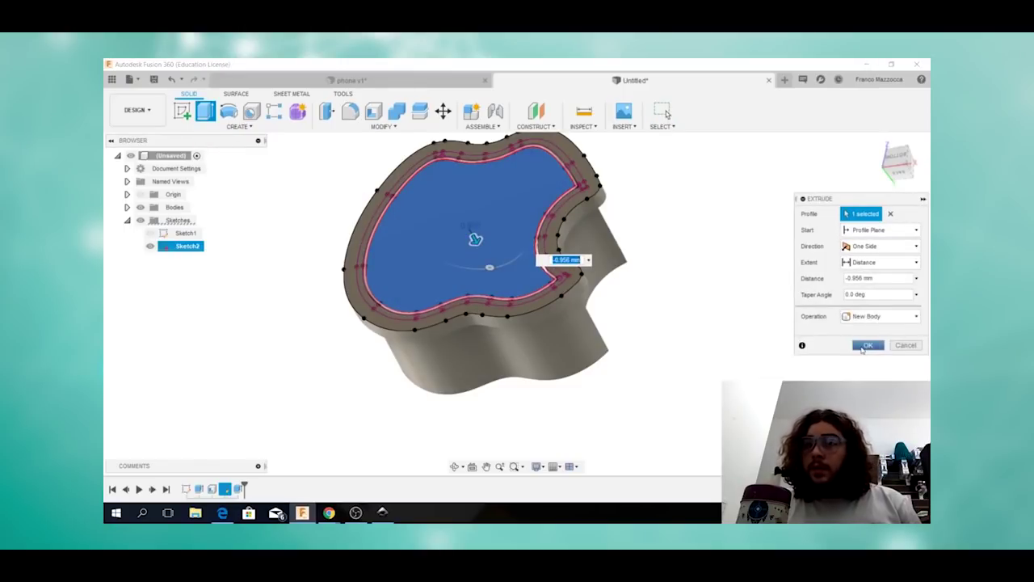
{"action": "key", "text": "Return"}
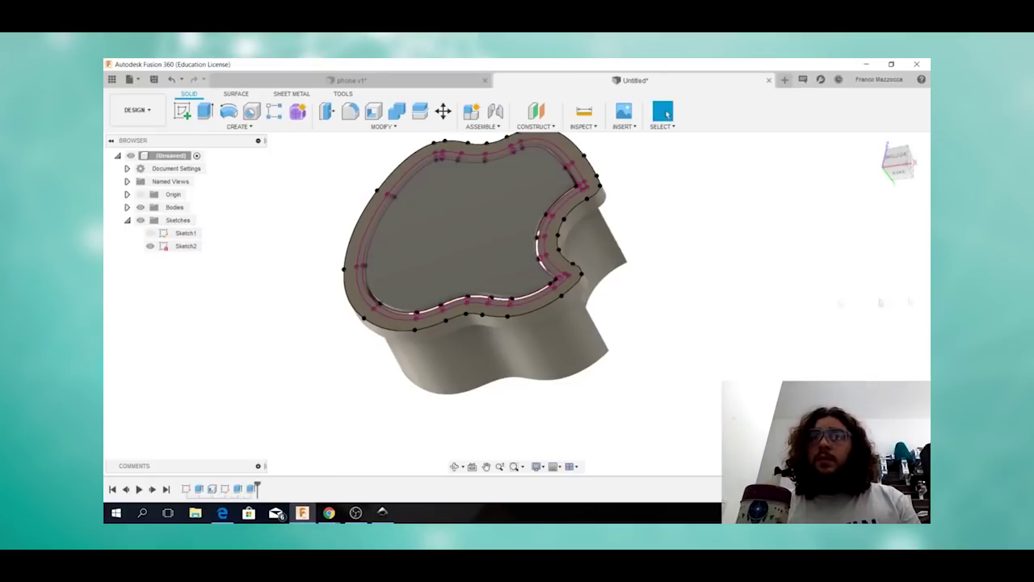
{"action": "scroll", "coordinate": [686, 286], "scroll_direction": "up", "scroll_amount": 3}
{"action": "middle_click_drag", "start_coordinate": [663, 283], "coordinate": [555, 235], "text": "shift"}
{"action": "scroll", "coordinate": [550, 239], "scroll_direction": "down", "scroll_amount": 4}
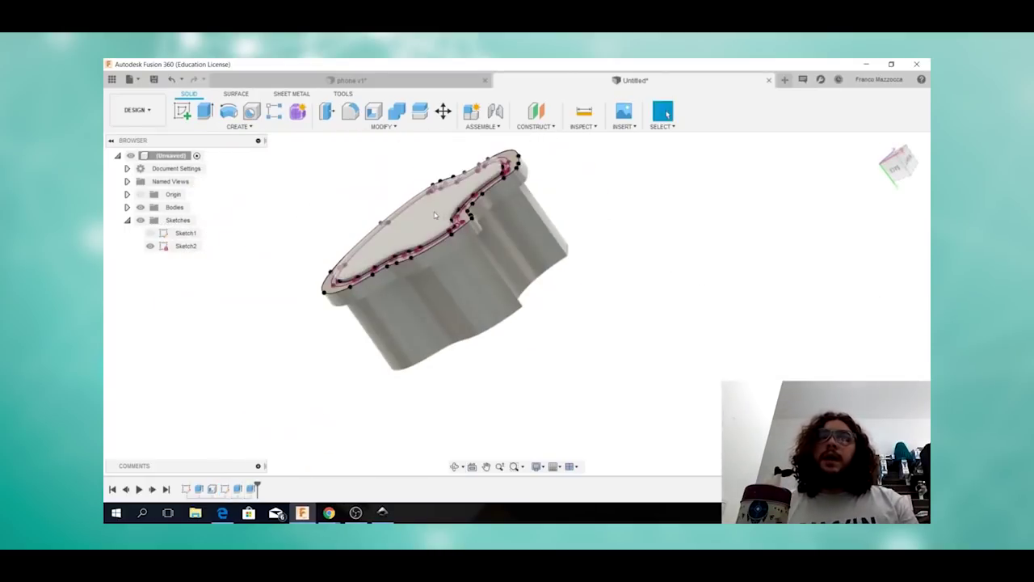
- Create a sketch on the inner plate's outer face and draw a circle about 11 mm in diameter near its centre
{"action": "right_click", "coordinate": [435, 215]}
{"action": "left_click", "coordinate": [441, 261]}
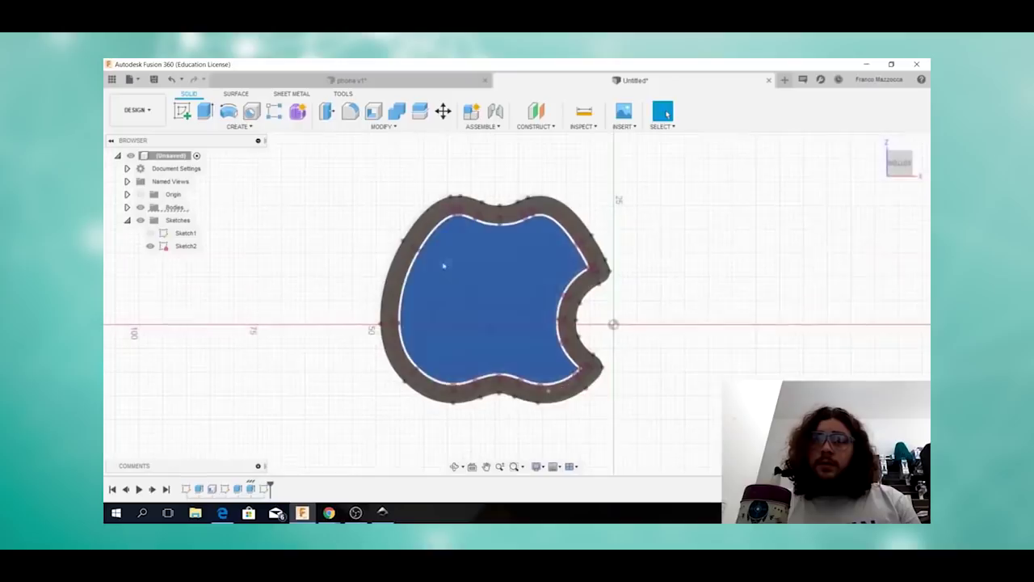
{"action": "key", "text": "c"}
{"action": "left_click", "coordinate": [499, 304]}
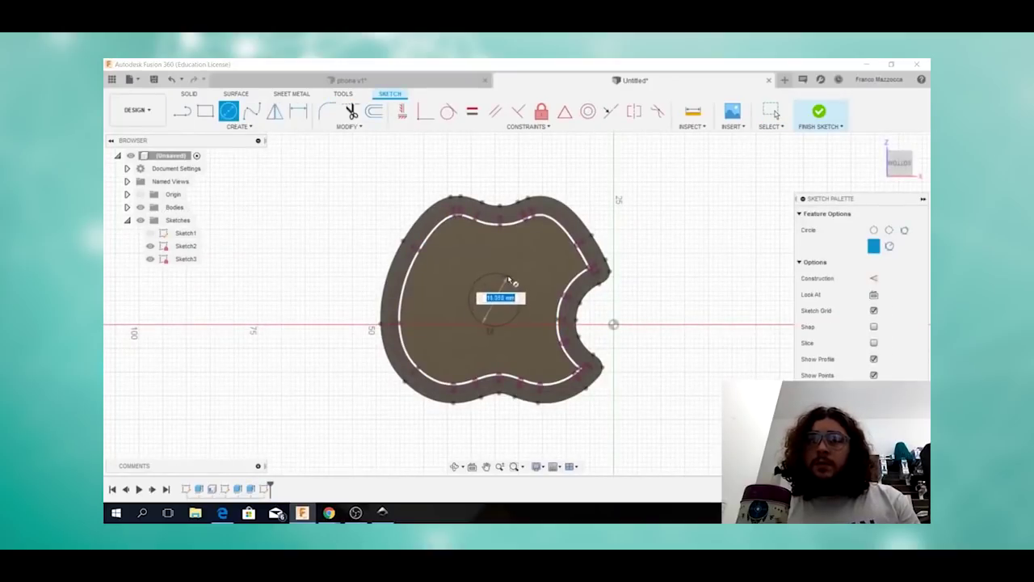
{"action": "left_click", "coordinate": [816, 127]}
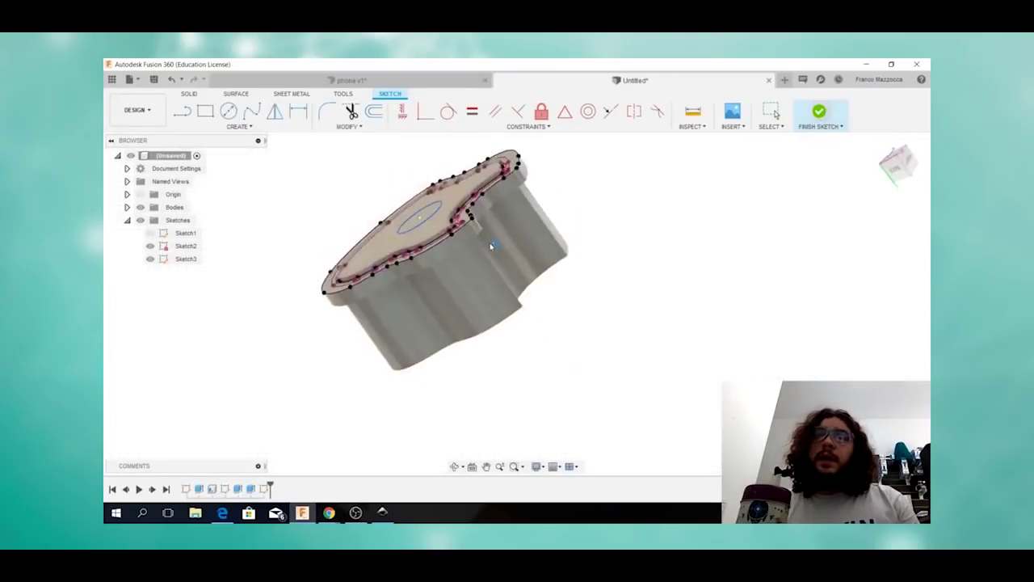
- Extrude the circle outward from the inner plate as a cylindrical handle
{"action": "left_click", "coordinate": [415, 229]}
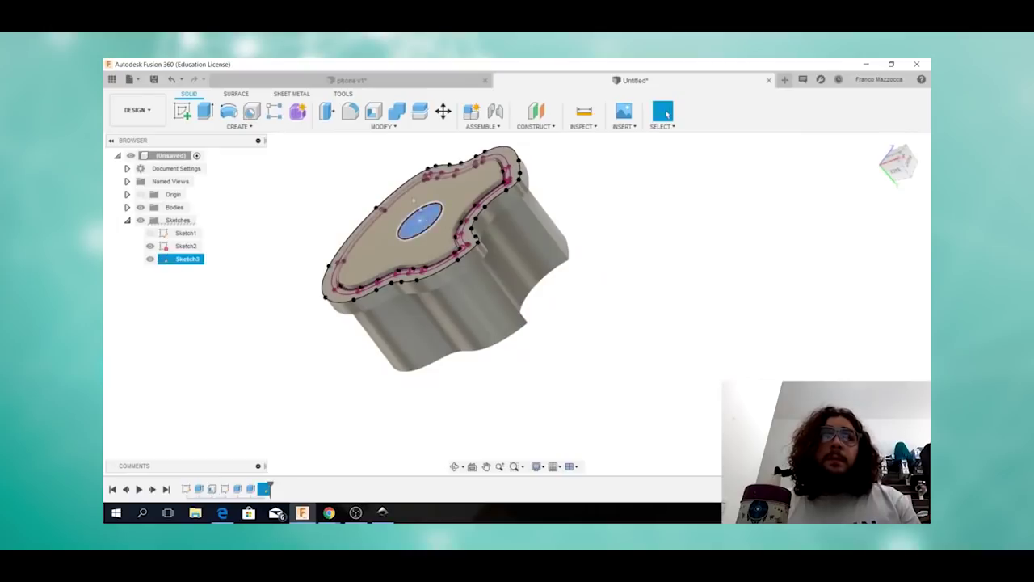
{"action": "key", "text": "e"}
{"action": "left_click_drag", "start_coordinate": [413, 212], "coordinate": [366, 151]}
{"action": "left_click", "coordinate": [862, 345]}
- Create a sketch on the inner face of the inner plate and insert the gear outline from engra.svg
{"action": "middle_click_drag", "start_coordinate": [604, 318], "coordinate": [463, 222], "text": "shift"}
{"action": "left_click", "coordinate": [588, 369]}
{"action": "middle_click_drag", "start_coordinate": [587, 369], "coordinate": [567, 277]}
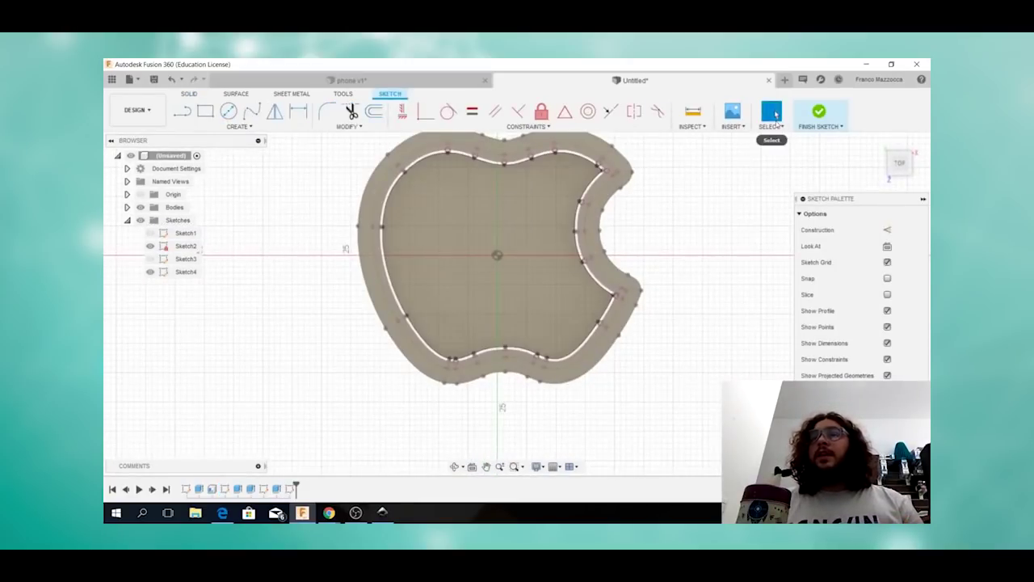
{"action": "left_click", "coordinate": [746, 127]}
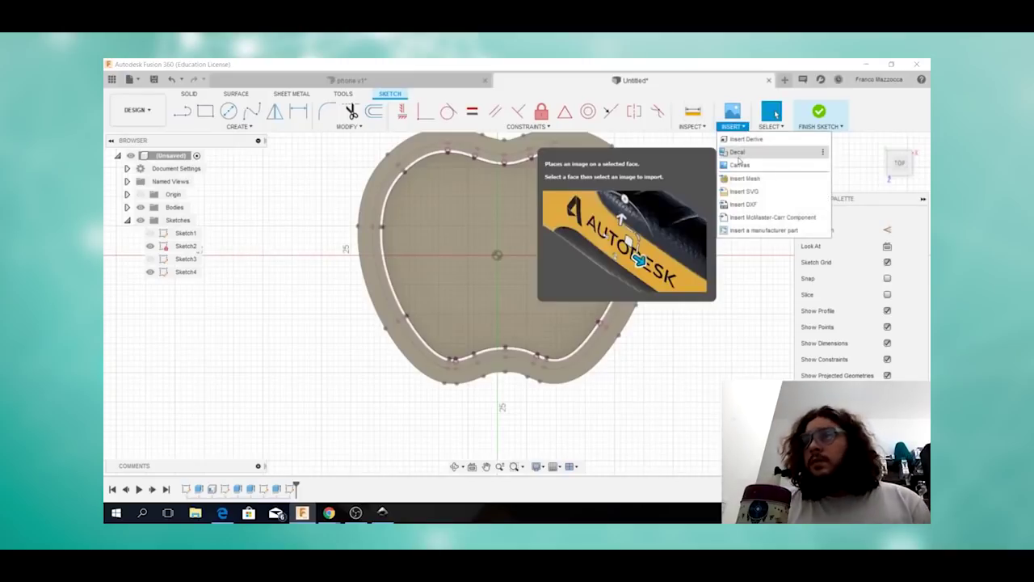
{"action": "left_click", "coordinate": [745, 192]}
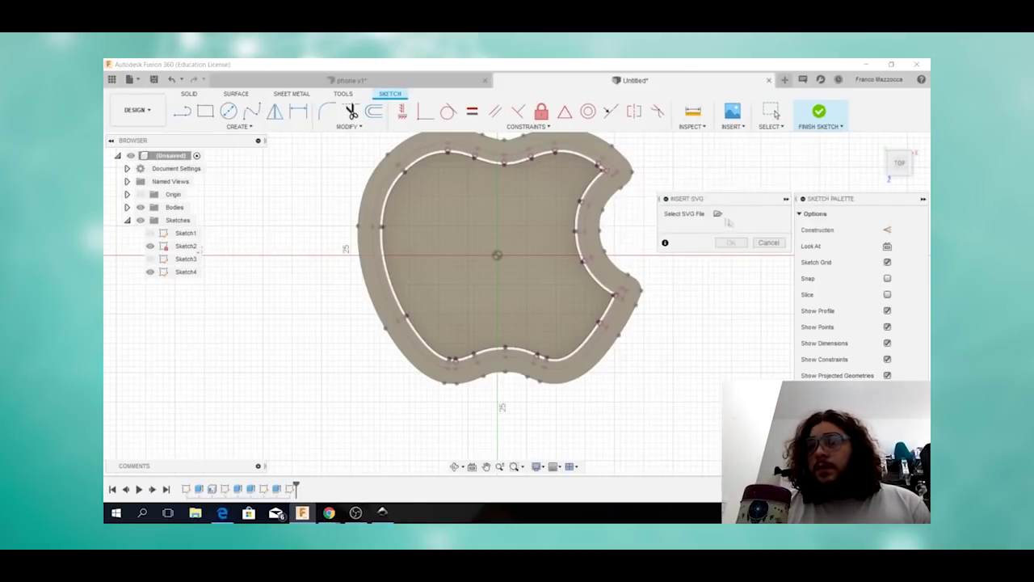
{"action": "left_click", "coordinate": [717, 215]}
{"action": "scroll", "coordinate": [330, 197], "scroll_direction": "down", "scroll_amount": 10}
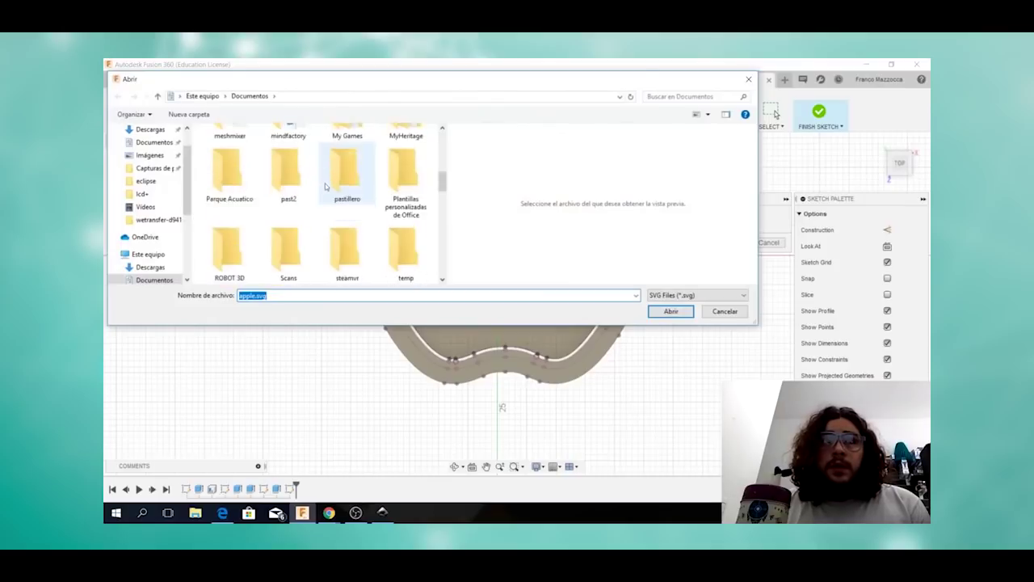
{"action": "scroll", "coordinate": [330, 197], "scroll_direction": "up", "scroll_amount": 3}
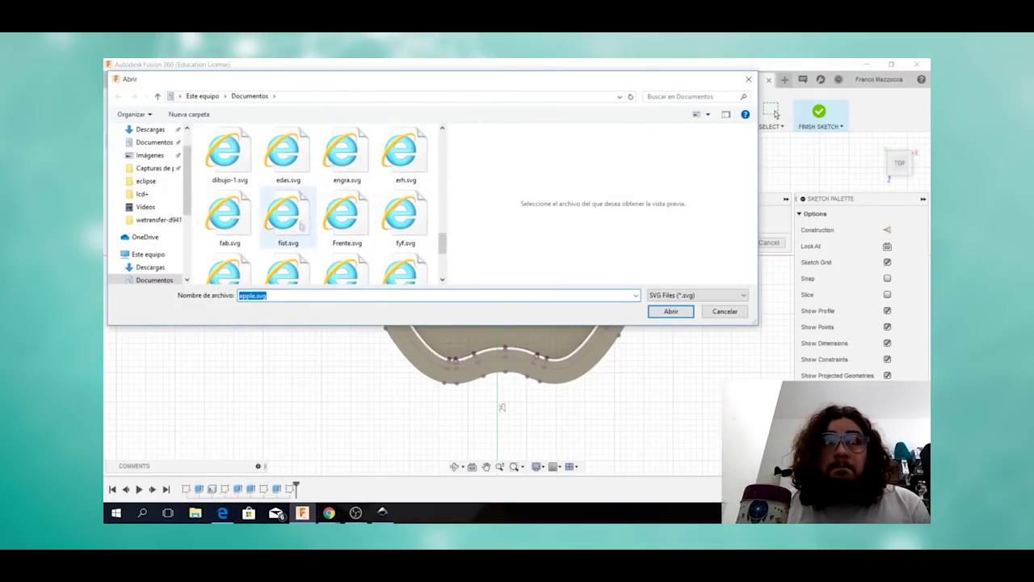
{"action": "double_click", "coordinate": [339, 176]}
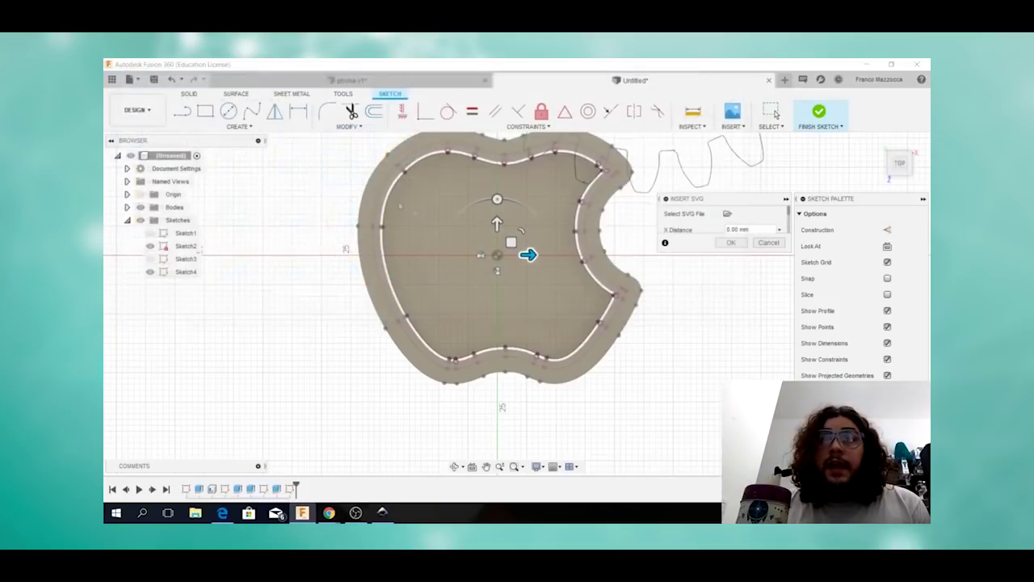
- Scale the inserted gear down to fit inside the inner plate, centre it near the origin, and finish the sketch
{"action": "scroll", "coordinate": [583, 233], "scroll_direction": "down", "scroll_amount": 8}
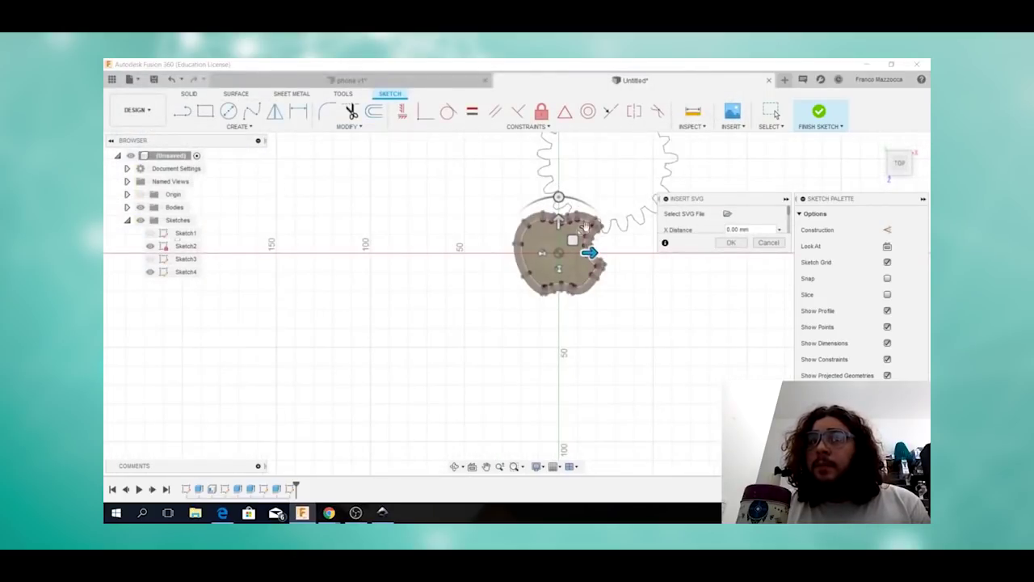
{"action": "left_click_drag", "start_coordinate": [584, 231], "coordinate": [561, 260]}
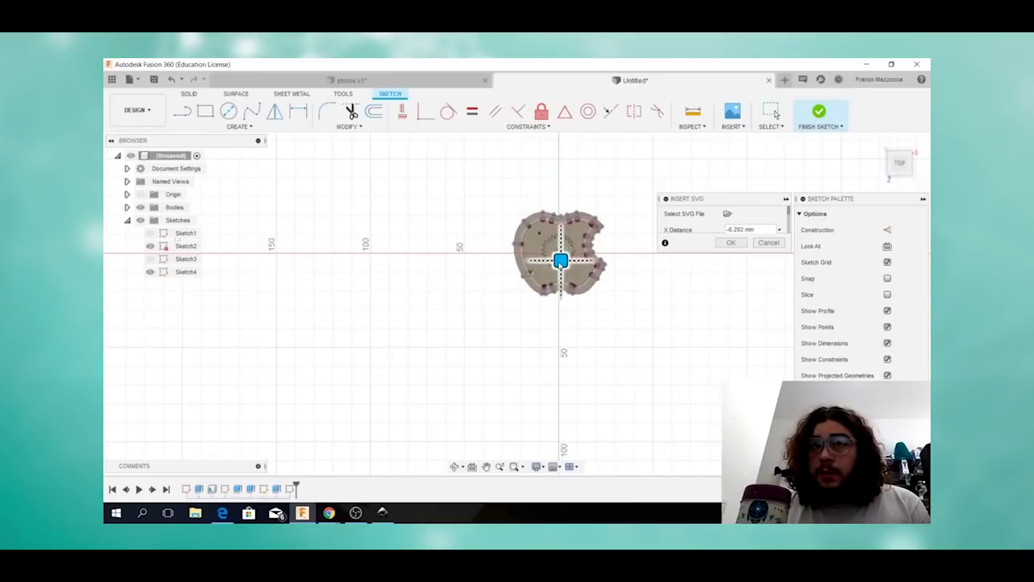
{"action": "left_click", "coordinate": [727, 243]}
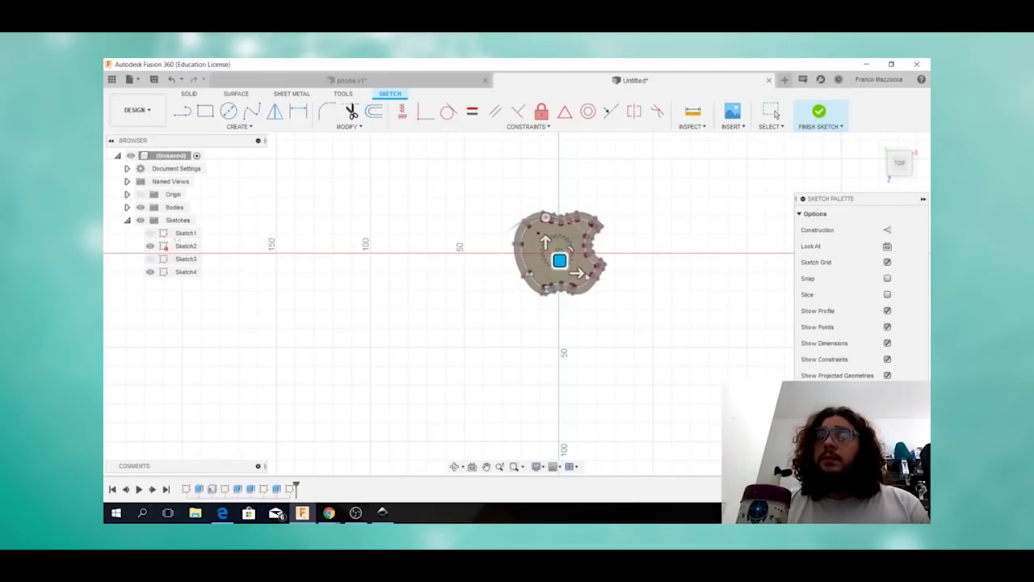
{"action": "scroll", "coordinate": [676, 181], "scroll_direction": "up", "scroll_amount": 3}
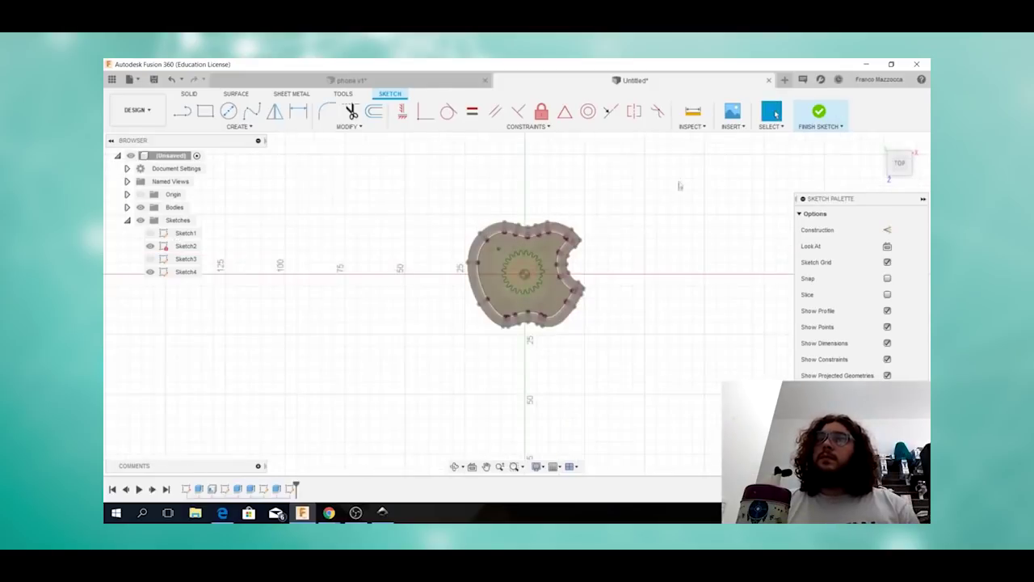
{"action": "left_click", "coordinate": [819, 113]}
- Extrude the gear profile by -1 mm with the Join operation on the inner plate
{"action": "scroll", "coordinate": [499, 283], "scroll_direction": "up", "scroll_amount": 3}
{"action": "middle_click_drag", "start_coordinate": [491, 299], "coordinate": [463, 275], "text": "shift"}
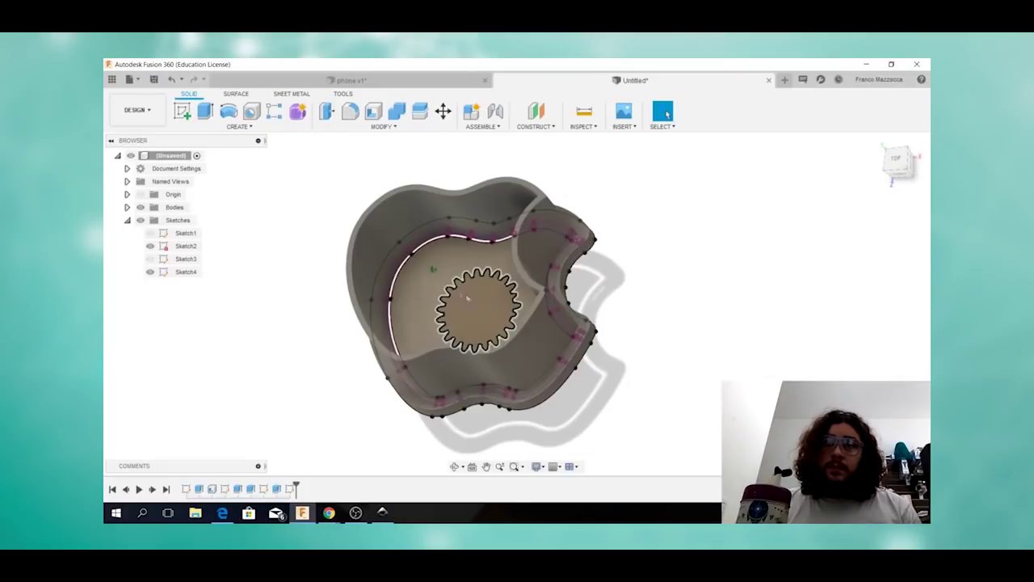
{"action": "left_click", "coordinate": [466, 297]}
{"action": "type", "text": "e"}
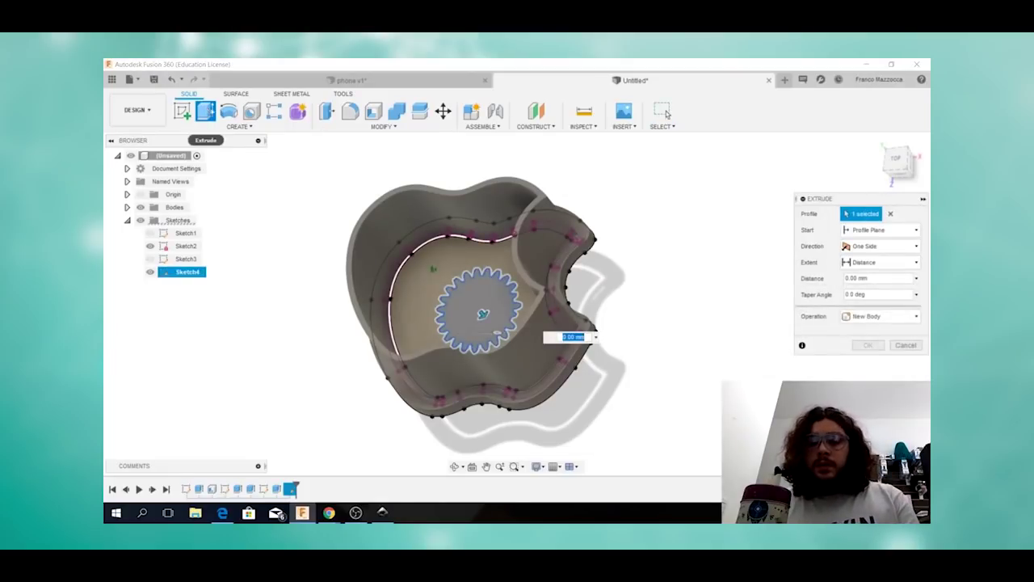
{"action": "type", "text": "-1"}
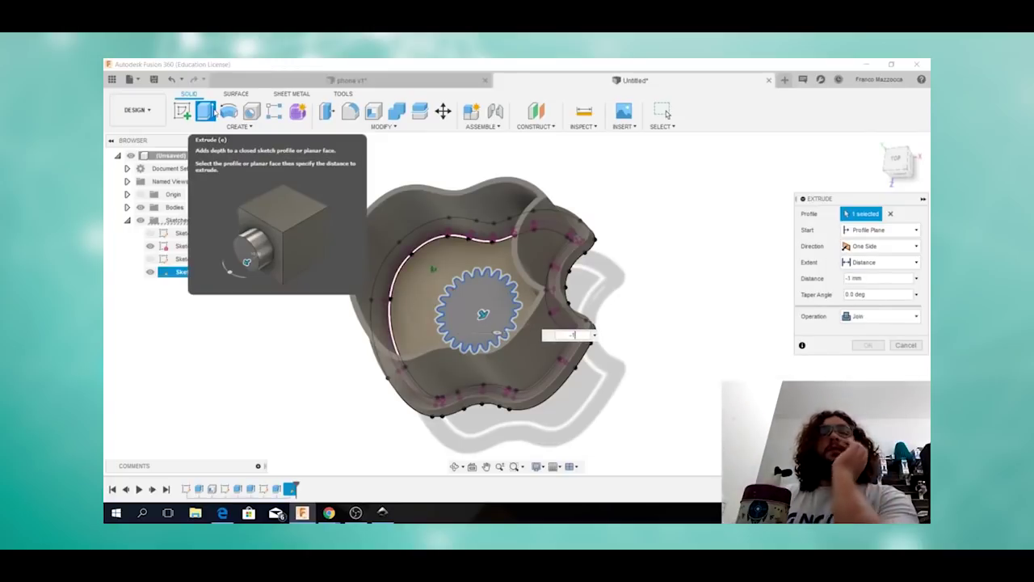
{"action": "key", "text": "Return"}
{"action": "key", "text": "Return"}
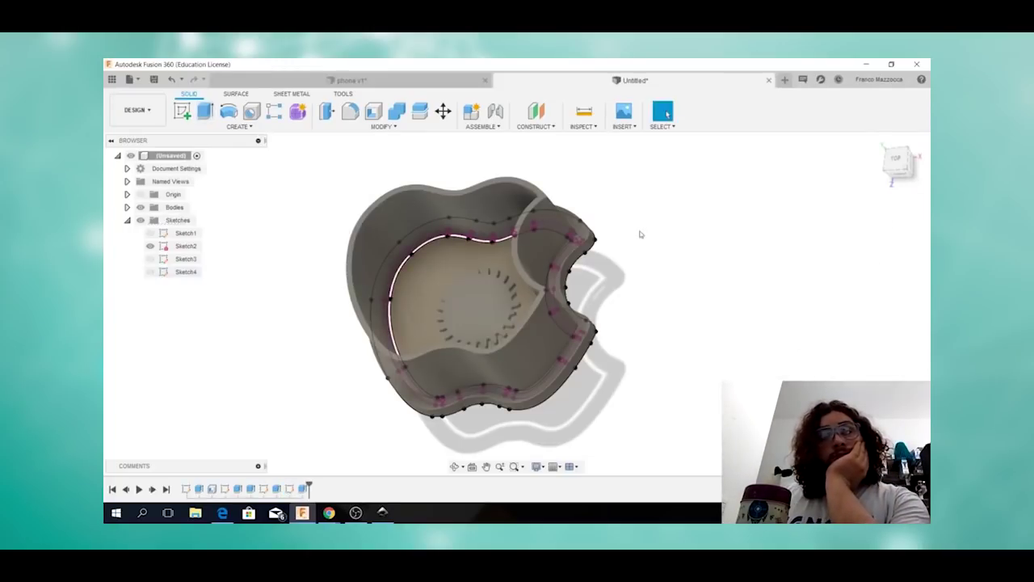